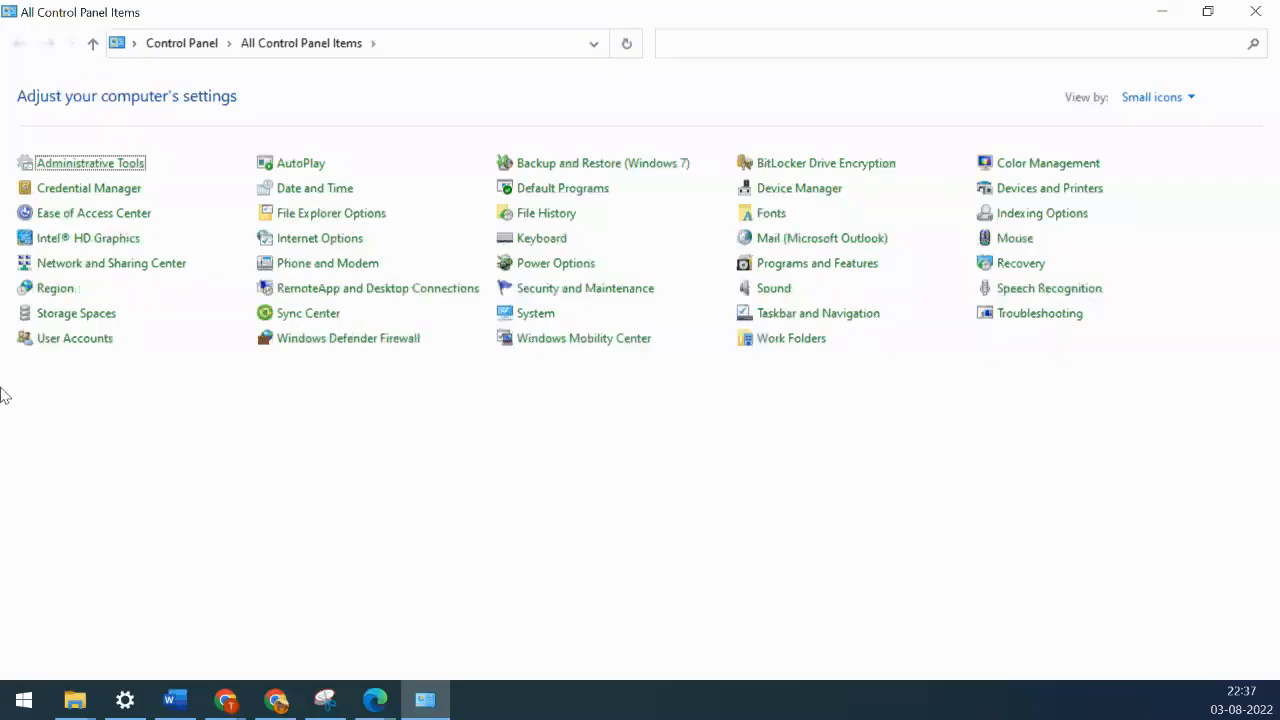
- Go from Control Panel's category view to Programs and Features, then 'Turn Windows features on or off'
{"action": "left_click", "coordinate": [193, 50]}
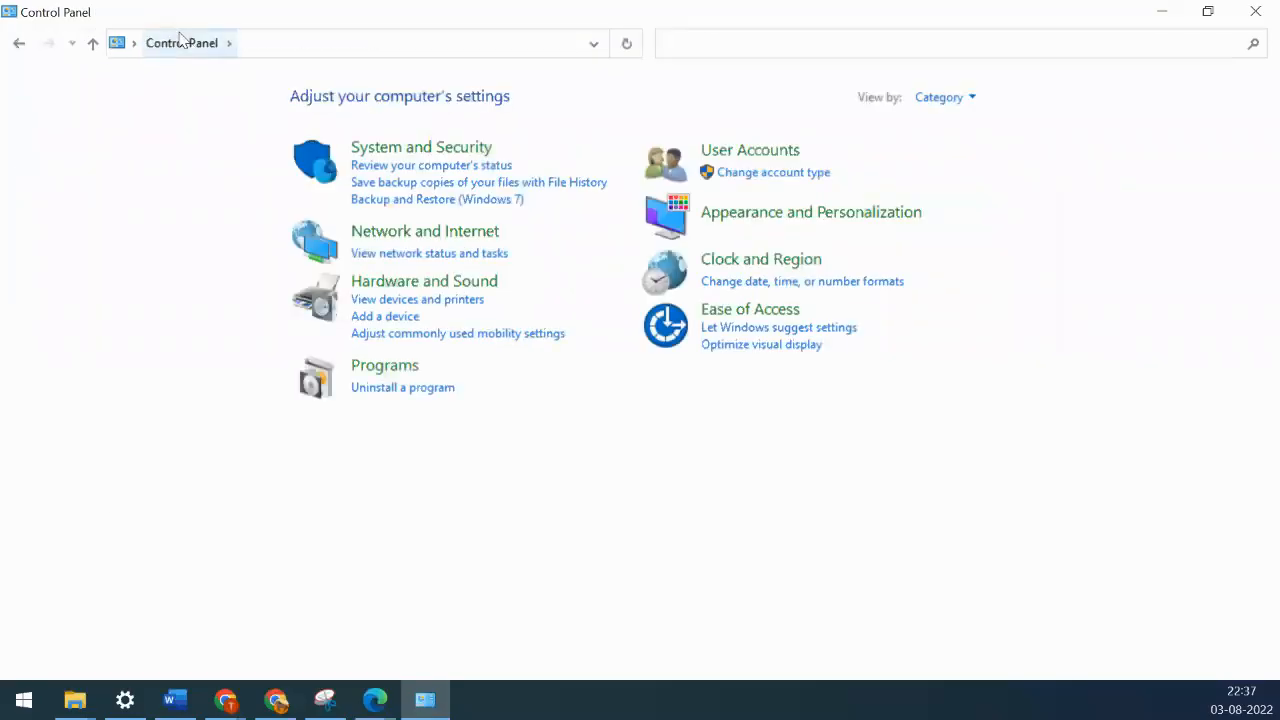
{"action": "left_click", "coordinate": [389, 376]}
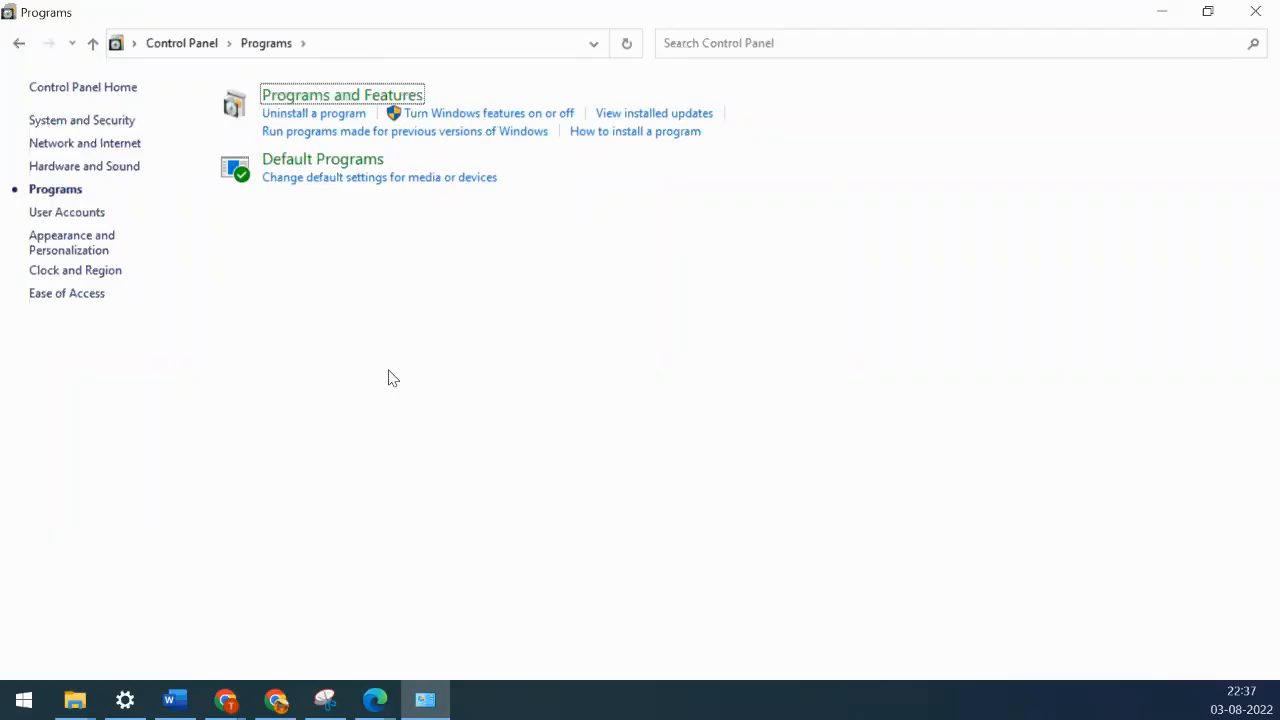
{"action": "left_click", "coordinate": [335, 97]}
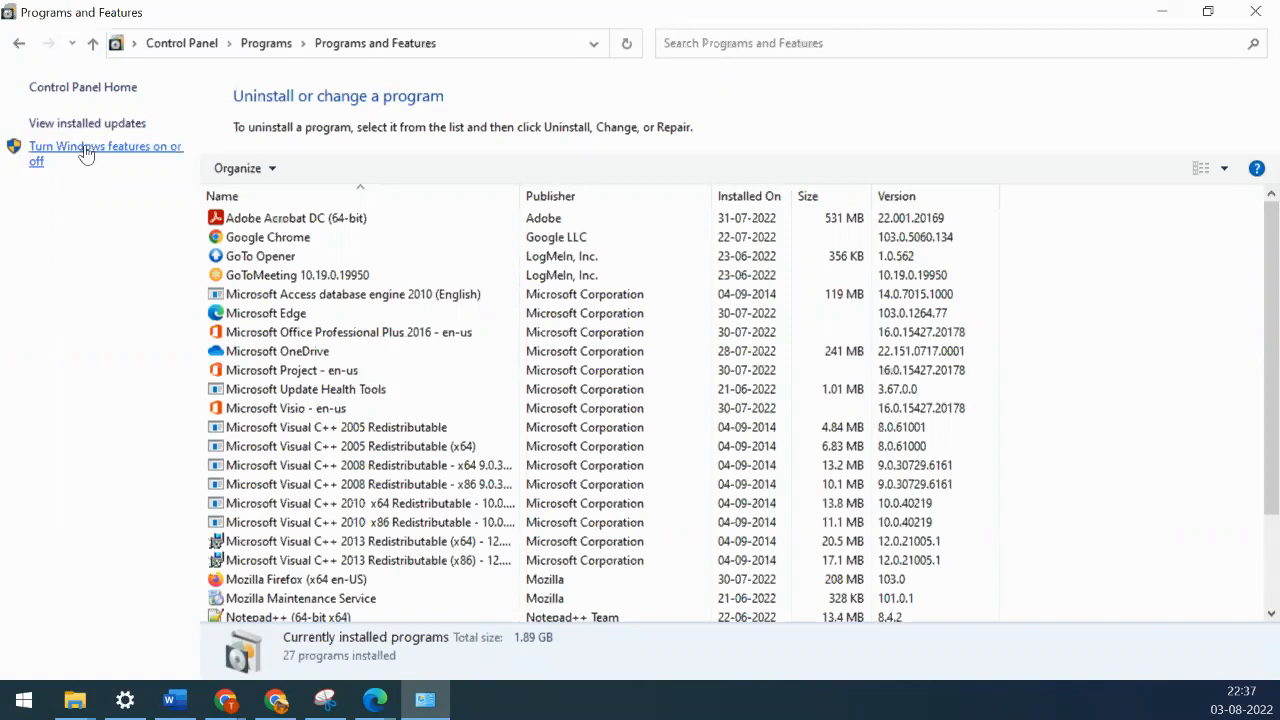
{"action": "left_click", "coordinate": [115, 158]}
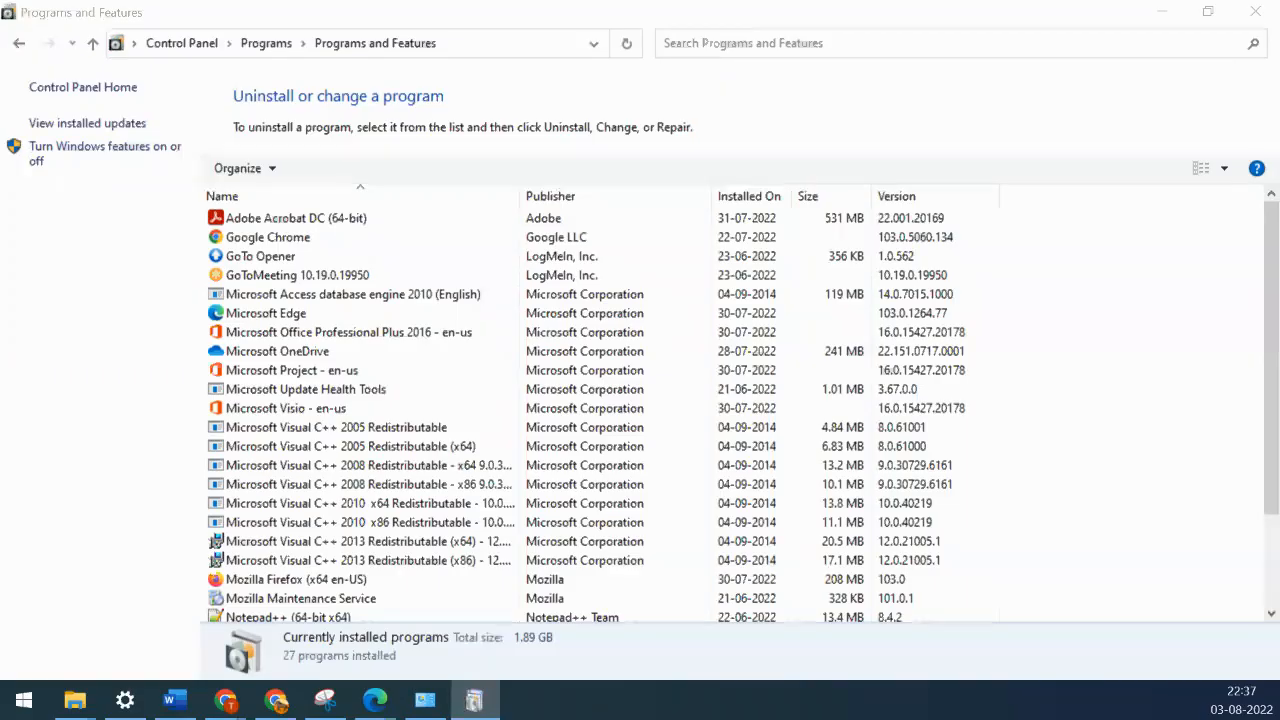
- Confirm Windows Features with .NET Framework 3.5 enabled, then minimize Programs and Features
{"action": "left_click_drag", "start_coordinate": [717, 218], "coordinate": [580, 219]}
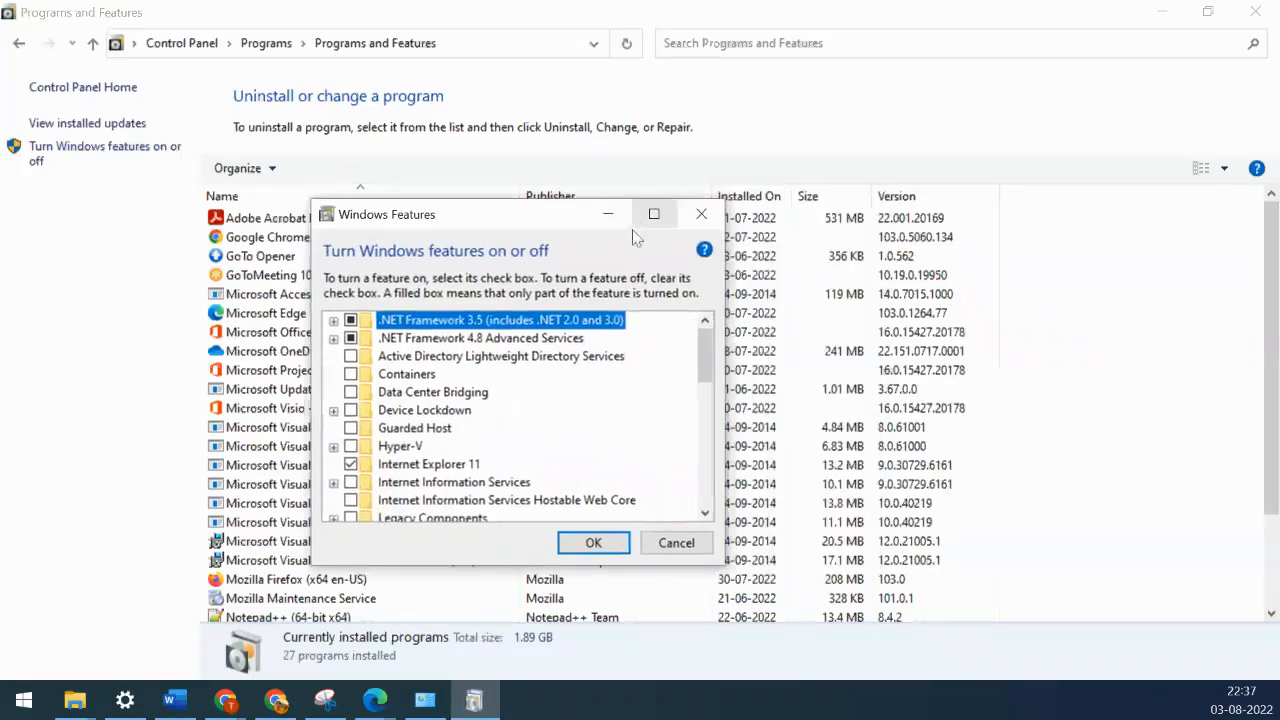
{"action": "left_click_drag", "start_coordinate": [517, 211], "coordinate": [403, 96]}
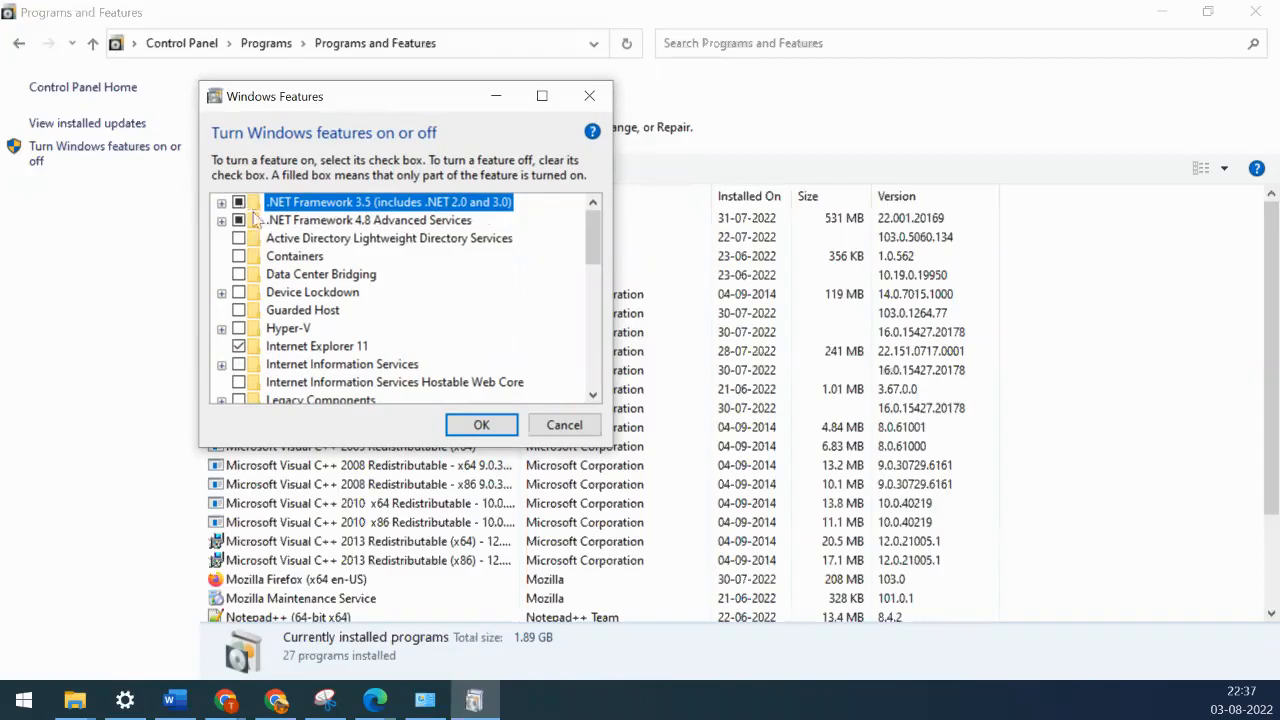
{"action": "left_click", "coordinate": [498, 432]}
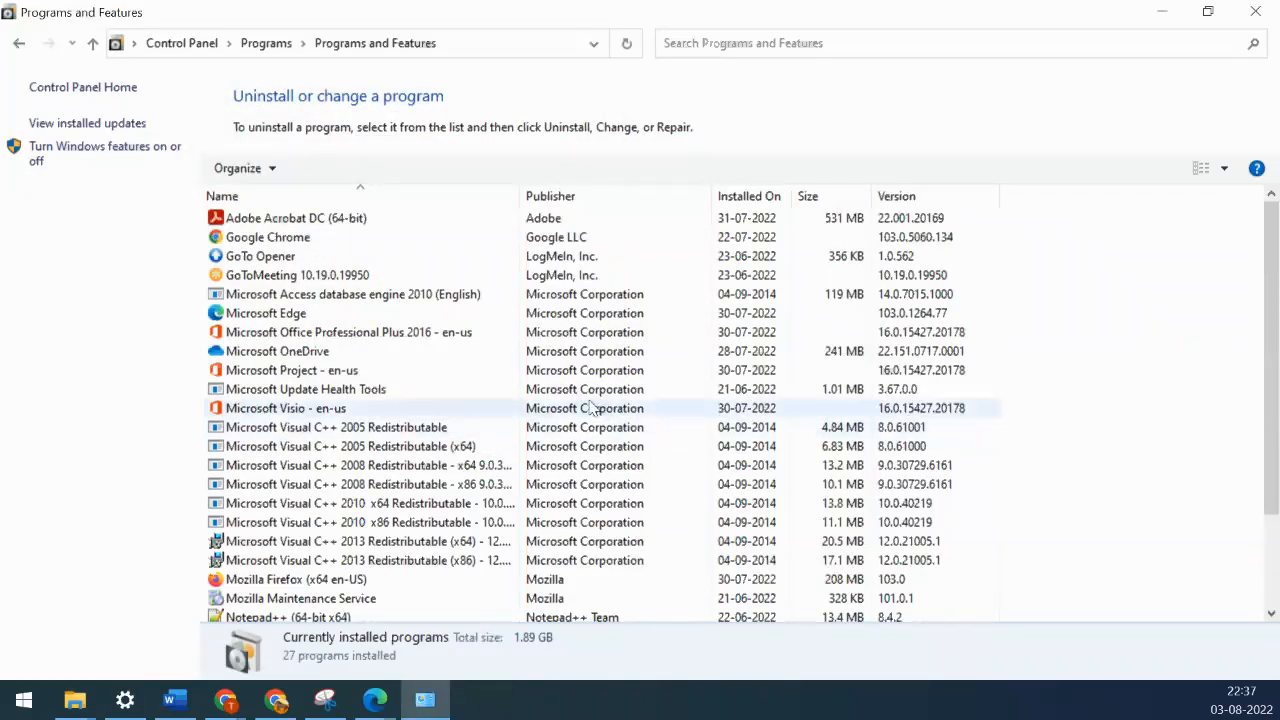
{"action": "left_click", "coordinate": [1163, 18]}
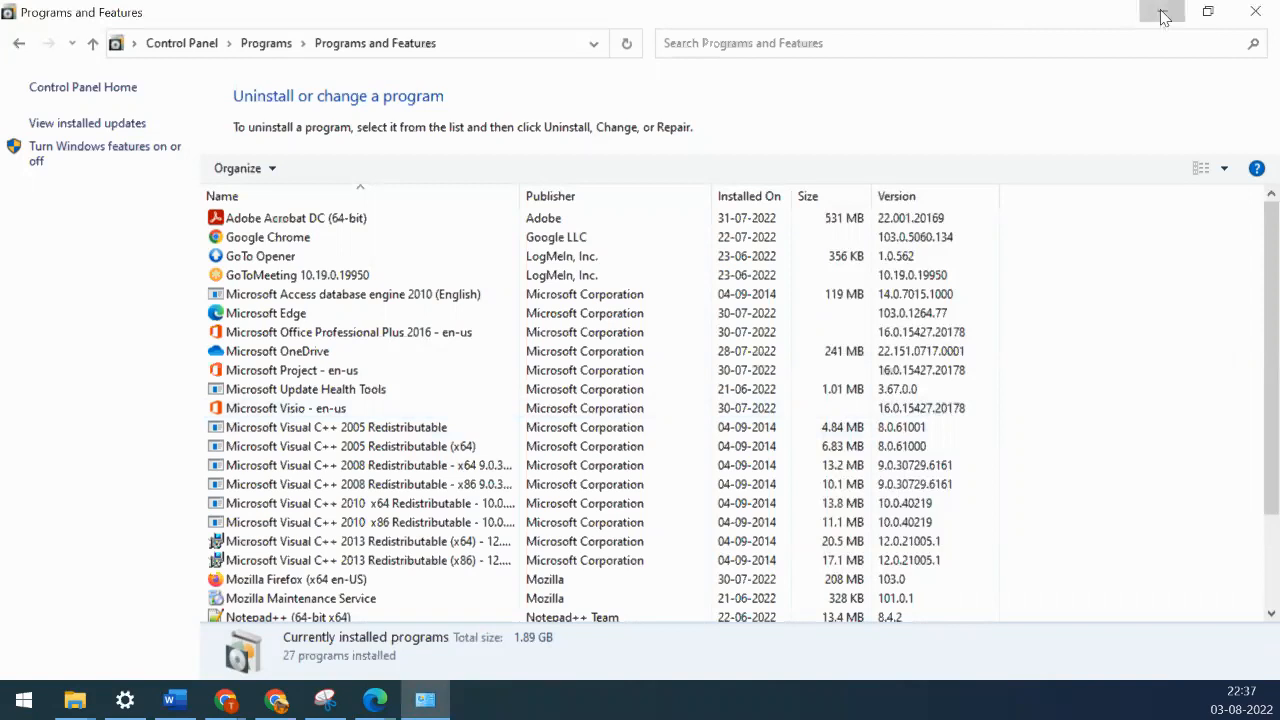
- Bring the SAS 9.4 Copy Explorer window forward and go up to its Supporting_docs folder
{"action": "mouse_move", "coordinate": [1112, 203]}
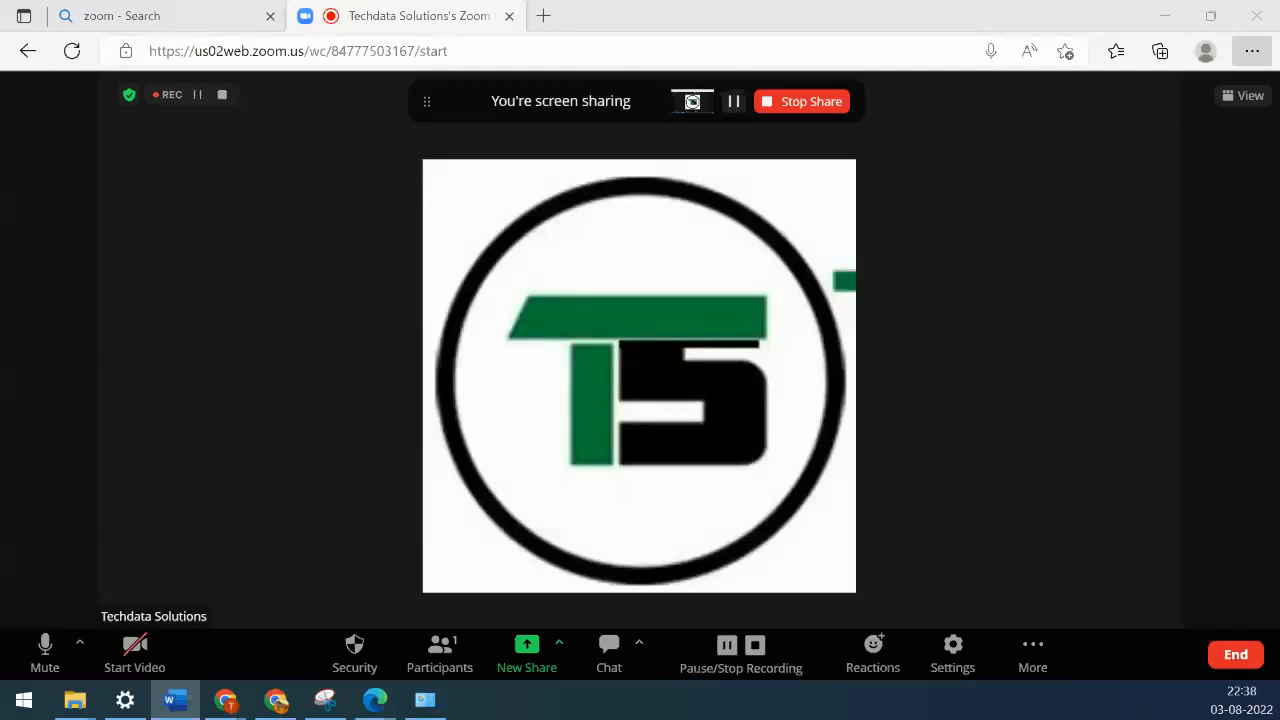
{"action": "left_click", "coordinate": [75, 703]}
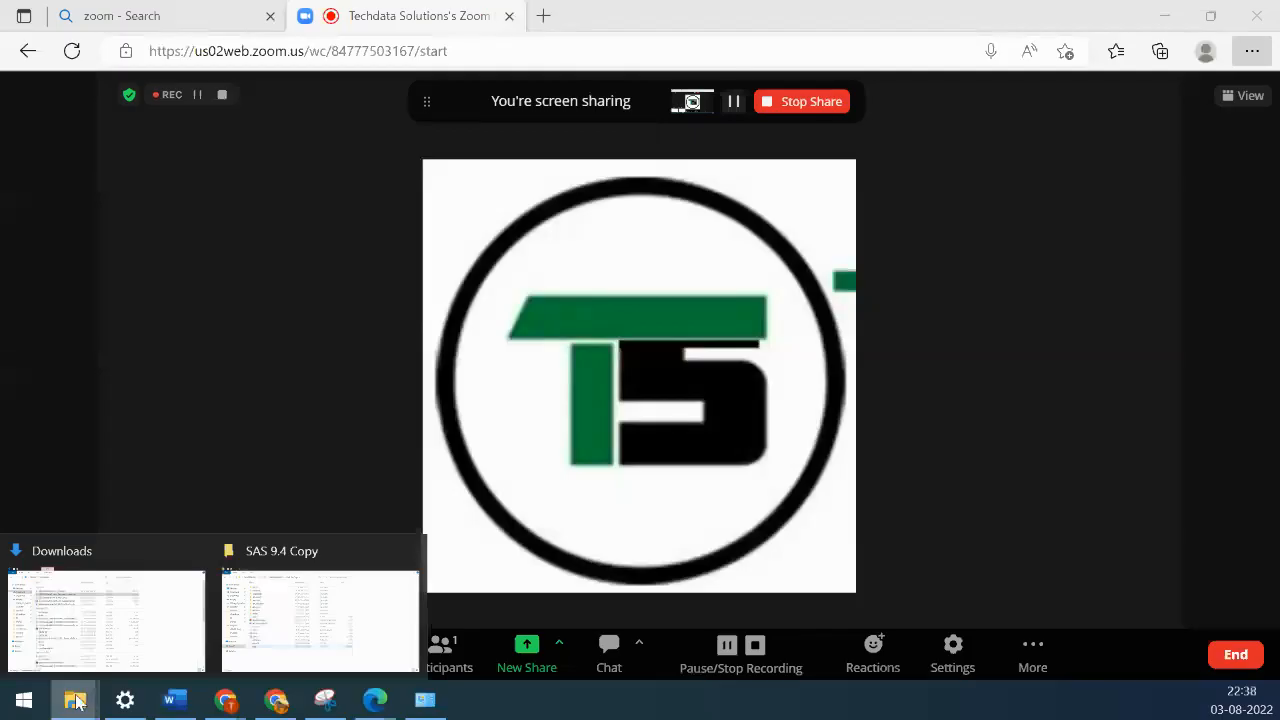
{"action": "left_click", "coordinate": [270, 625]}
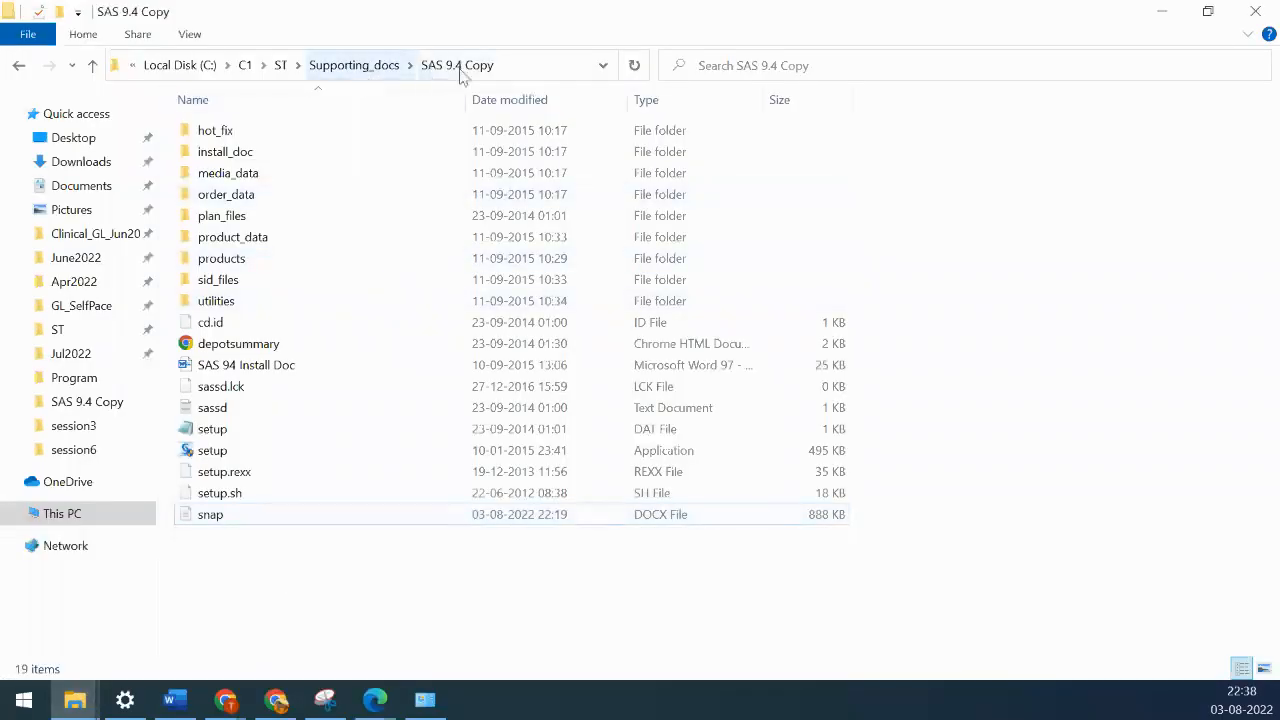
{"action": "left_click", "coordinate": [350, 67]}
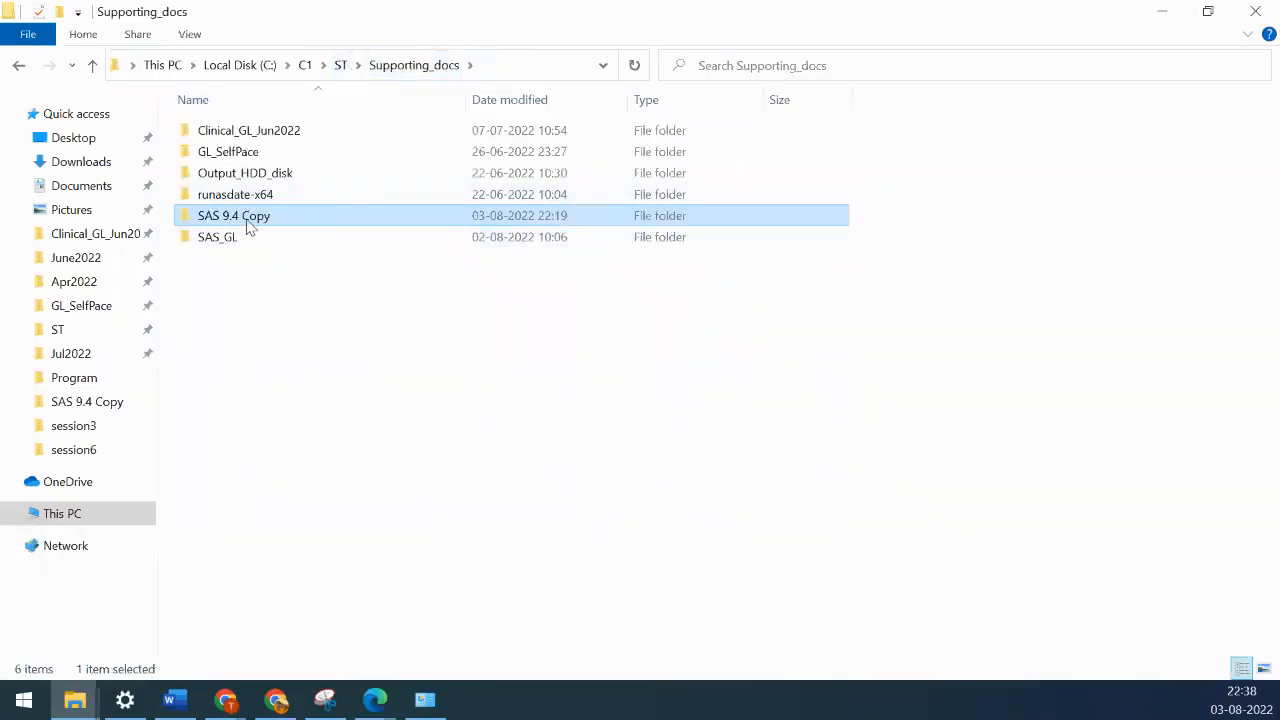
{"action": "mouse_move", "coordinate": [248, 226]}
- Open the SAS 9.4 Copy folder and launch its setup application
{"action": "double_click", "coordinate": [226, 217]}
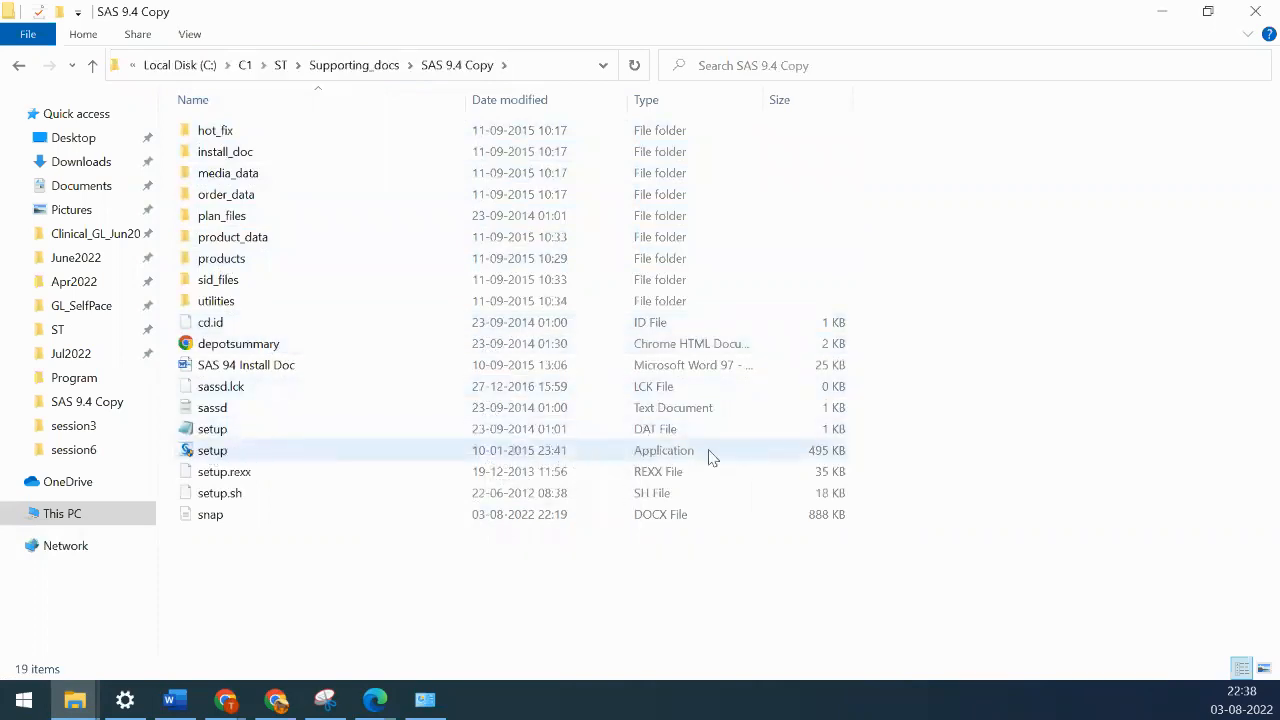
{"action": "left_click", "coordinate": [252, 458]}
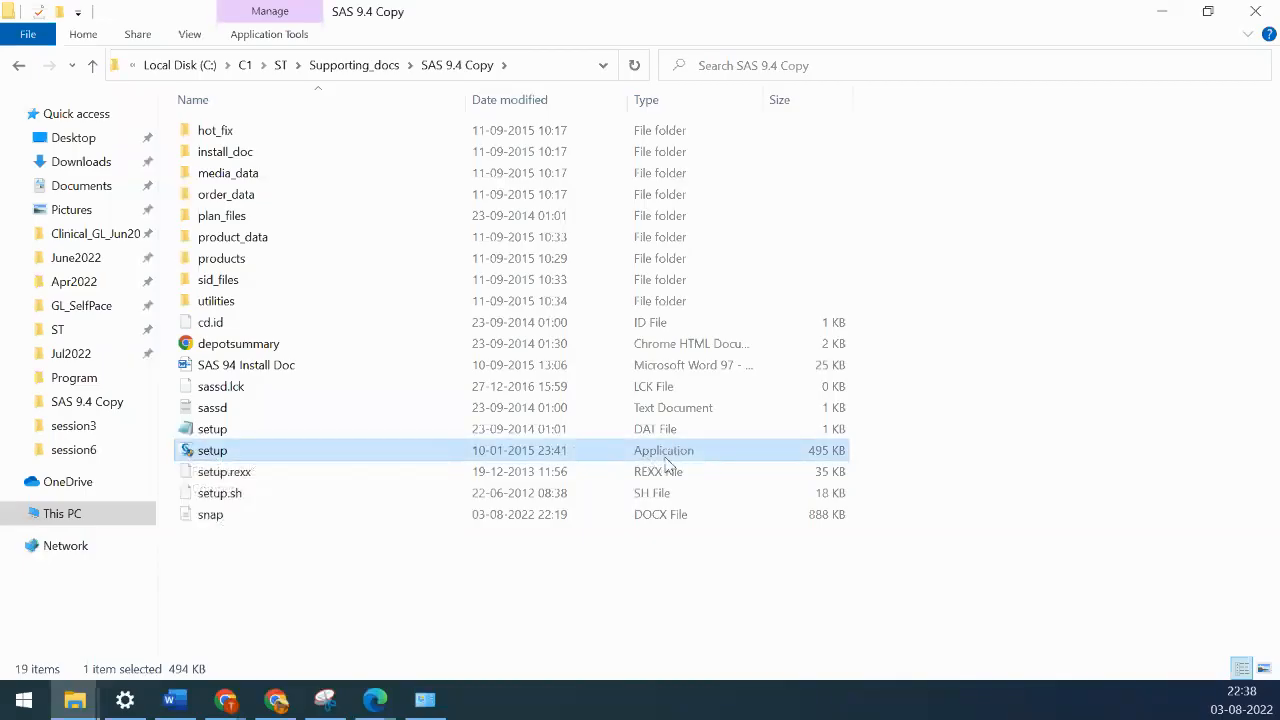
{"action": "double_click", "coordinate": [210, 452]}
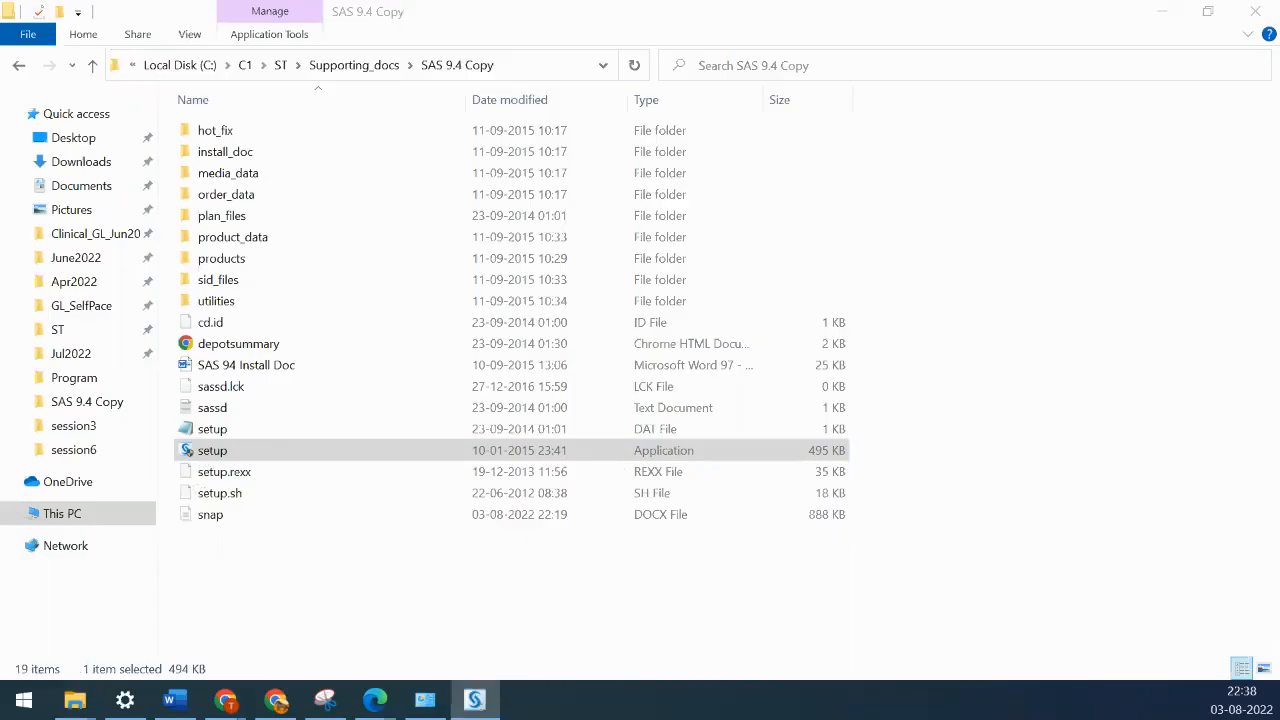
- Drag the SAS wizard splash and Choose Language dialog into view and confirm English
{"action": "left_click_drag", "start_coordinate": [1279, 235], "coordinate": [576, 196]}
{"action": "left_click_drag", "start_coordinate": [1121, 297], "coordinate": [543, 265]}
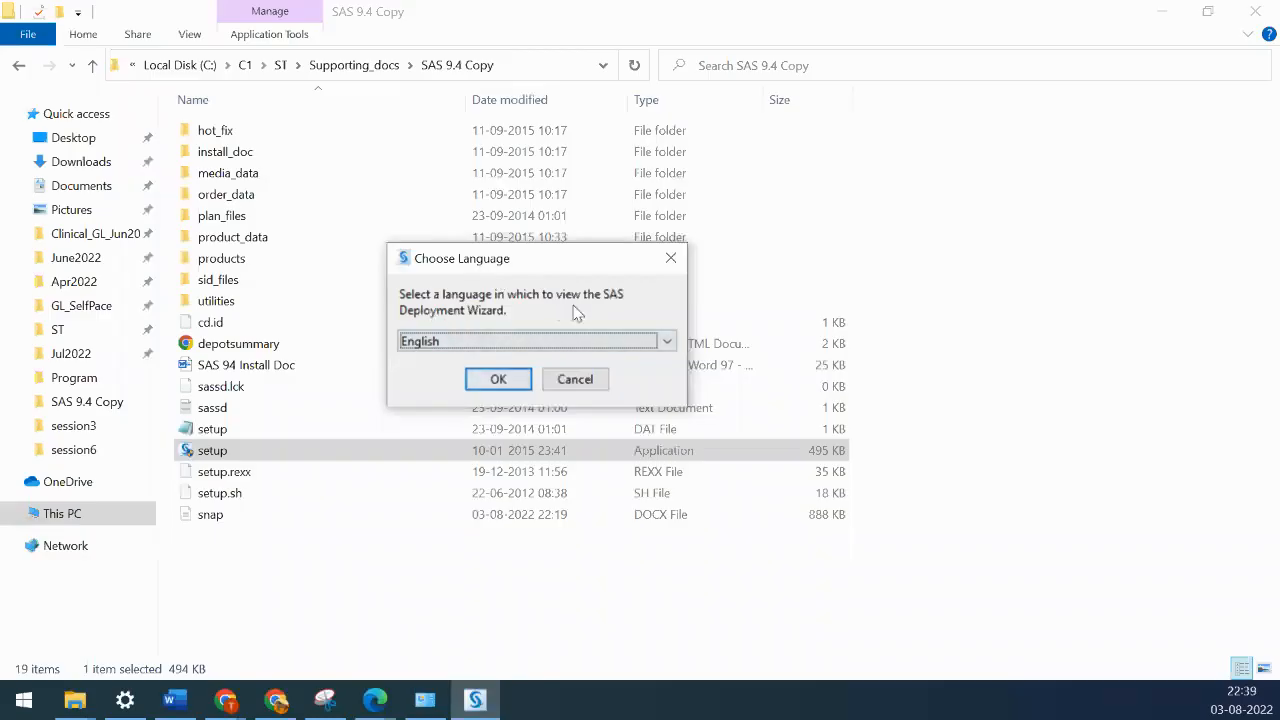
{"action": "left_click", "coordinate": [498, 380]}
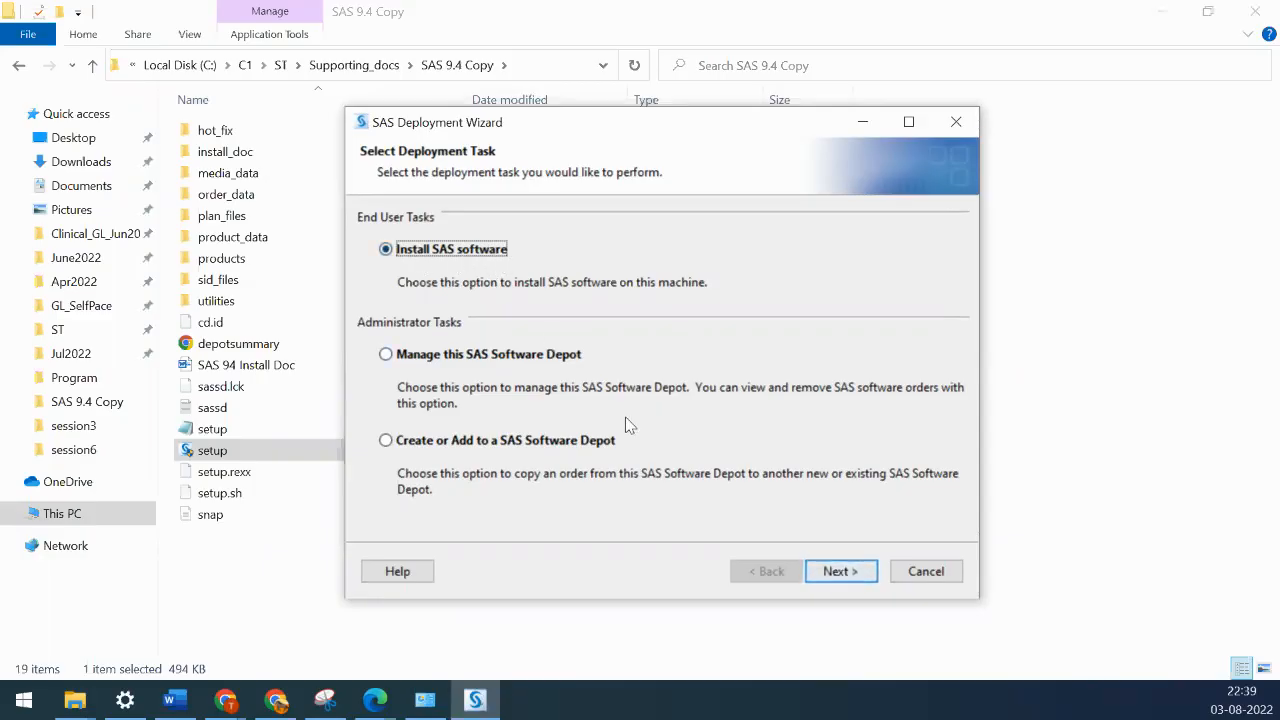
- Choose Install SAS software, then the Install SAS Foundation and Related Software deployment type
{"action": "left_click", "coordinate": [864, 578]}
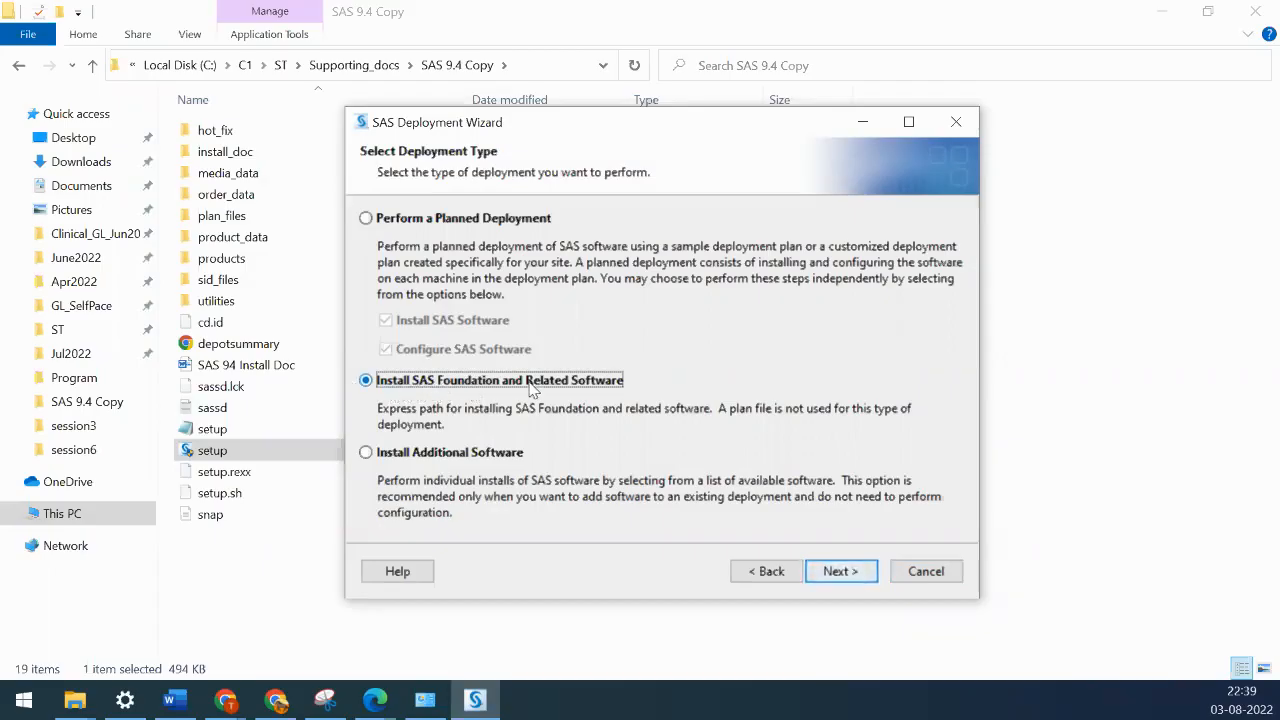
{"action": "left_click", "coordinate": [841, 571]}
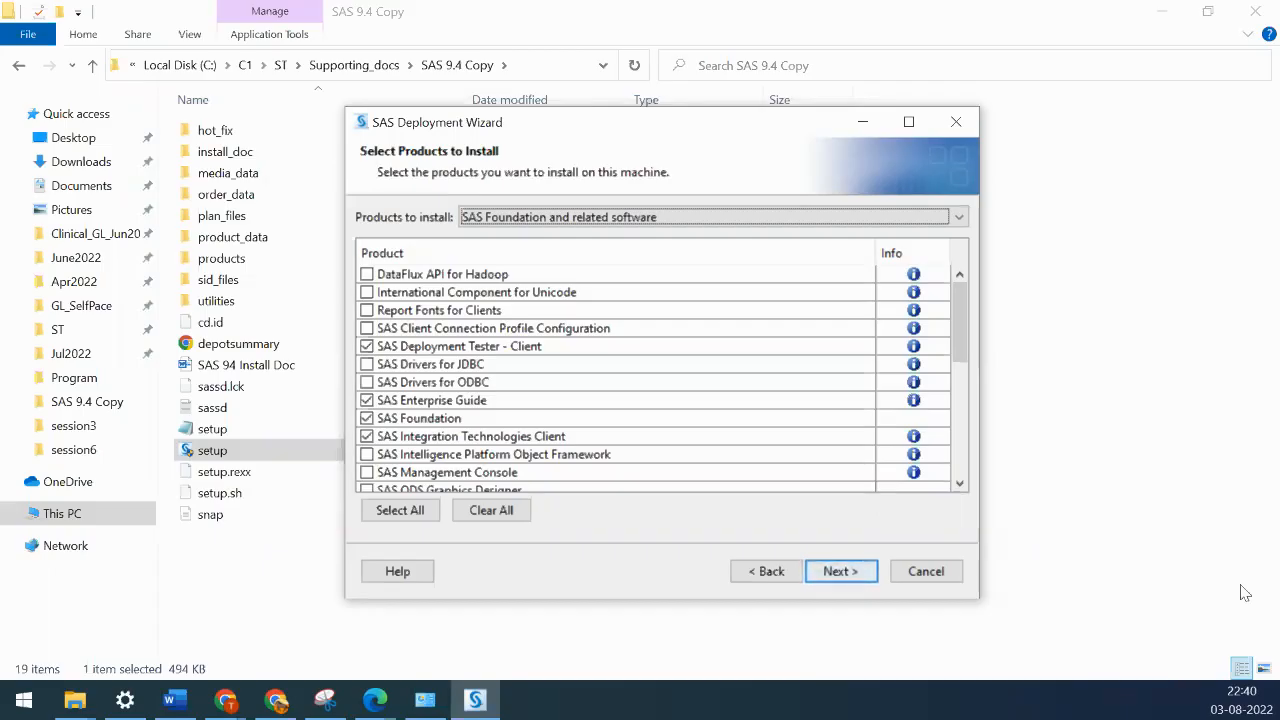
- Clear all products, then tick Unicode component, Report Fonts, JDBC/ODBC drivers, Enterprise Guide and SAS Foundation
{"action": "left_click", "coordinate": [493, 512]}
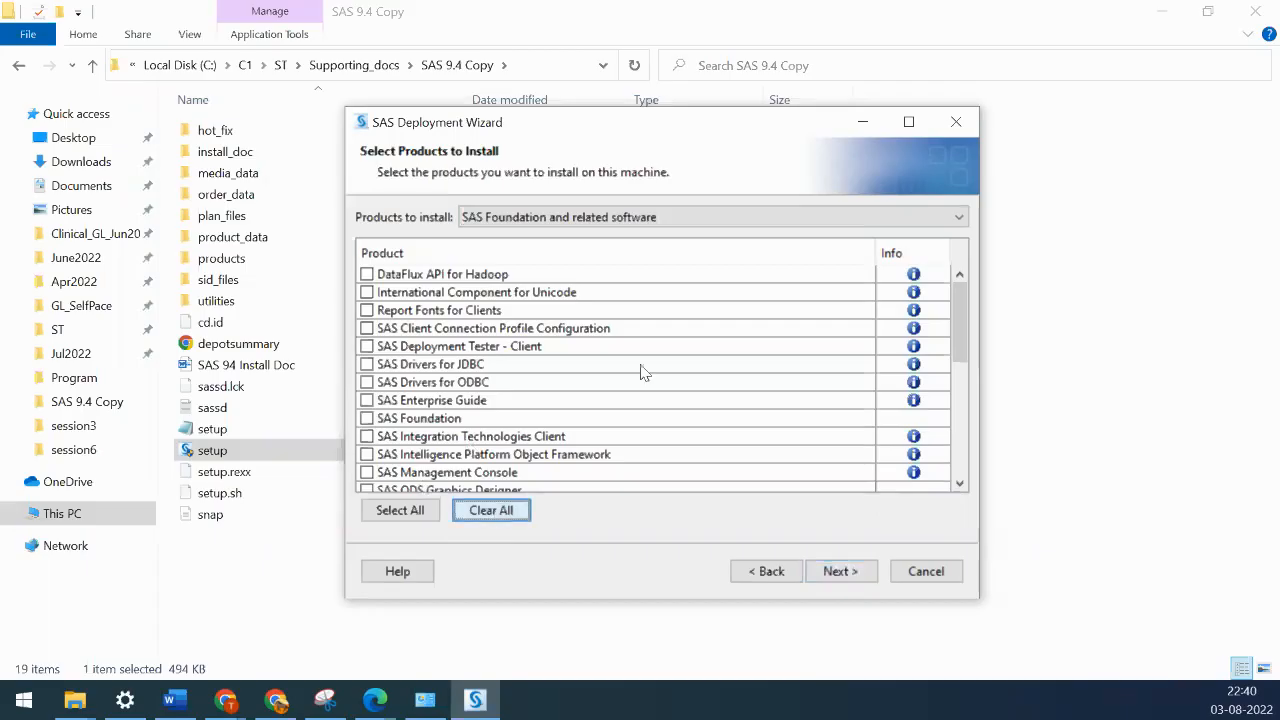
{"action": "scroll", "coordinate": [558, 368], "scroll_direction": "down", "scroll_amount": 6}
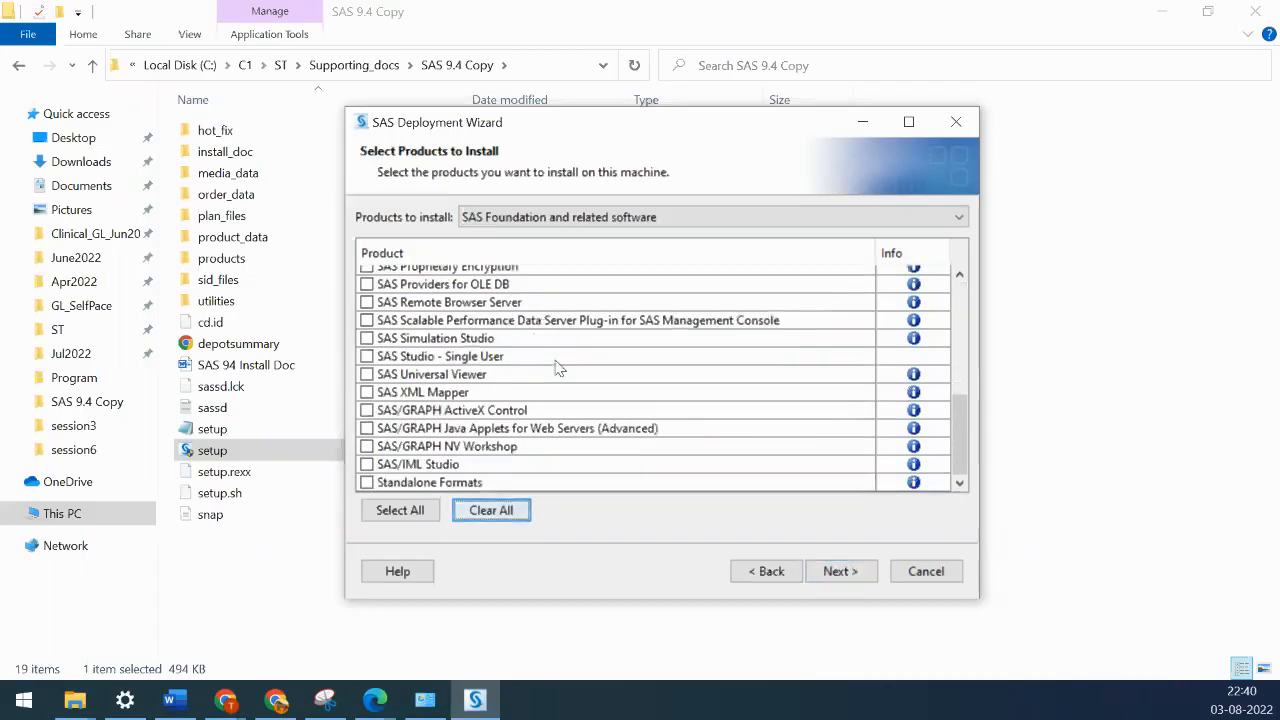
{"action": "scroll", "coordinate": [558, 368], "scroll_direction": "up", "scroll_amount": 6}
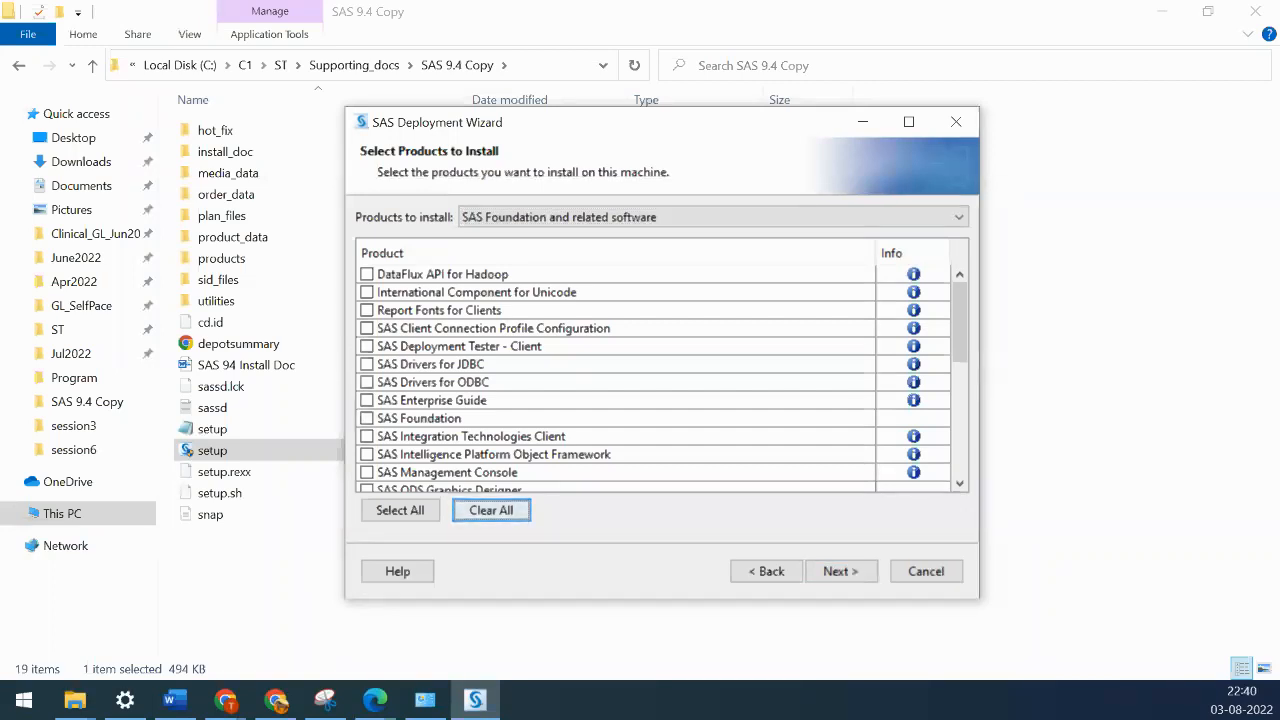
{"action": "left_click", "coordinate": [367, 293]}
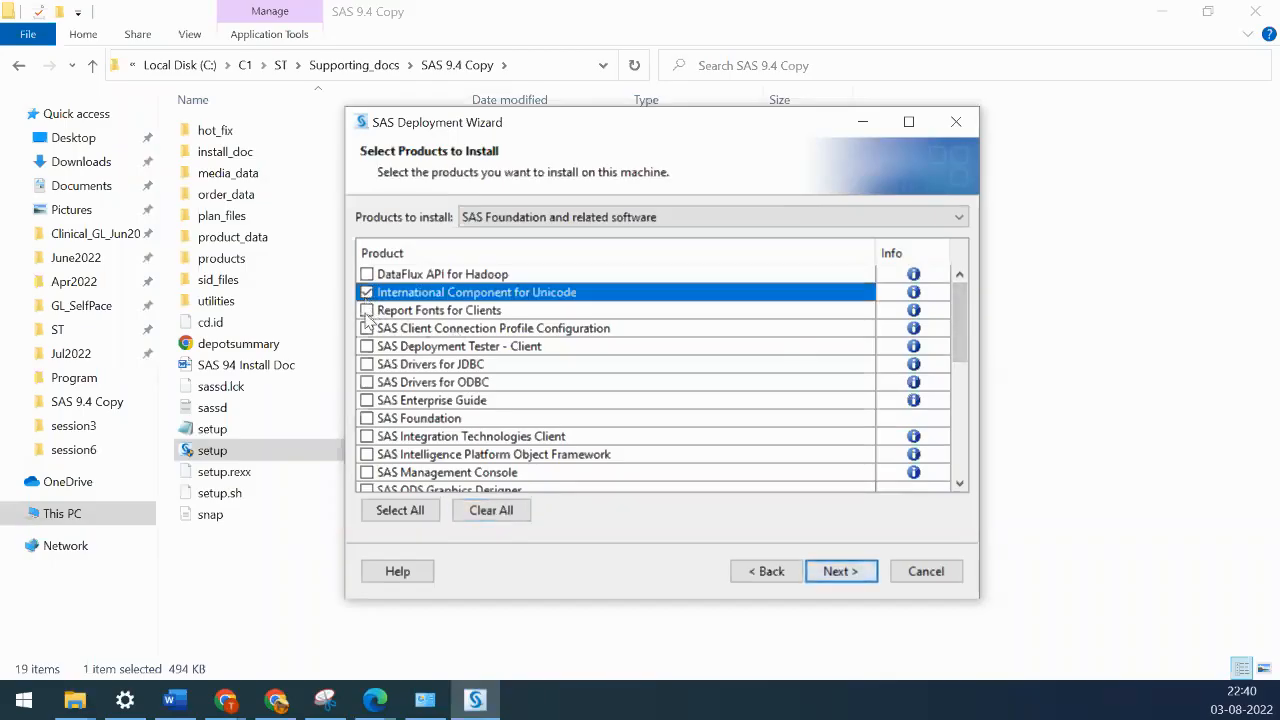
{"action": "left_click", "coordinate": [367, 311]}
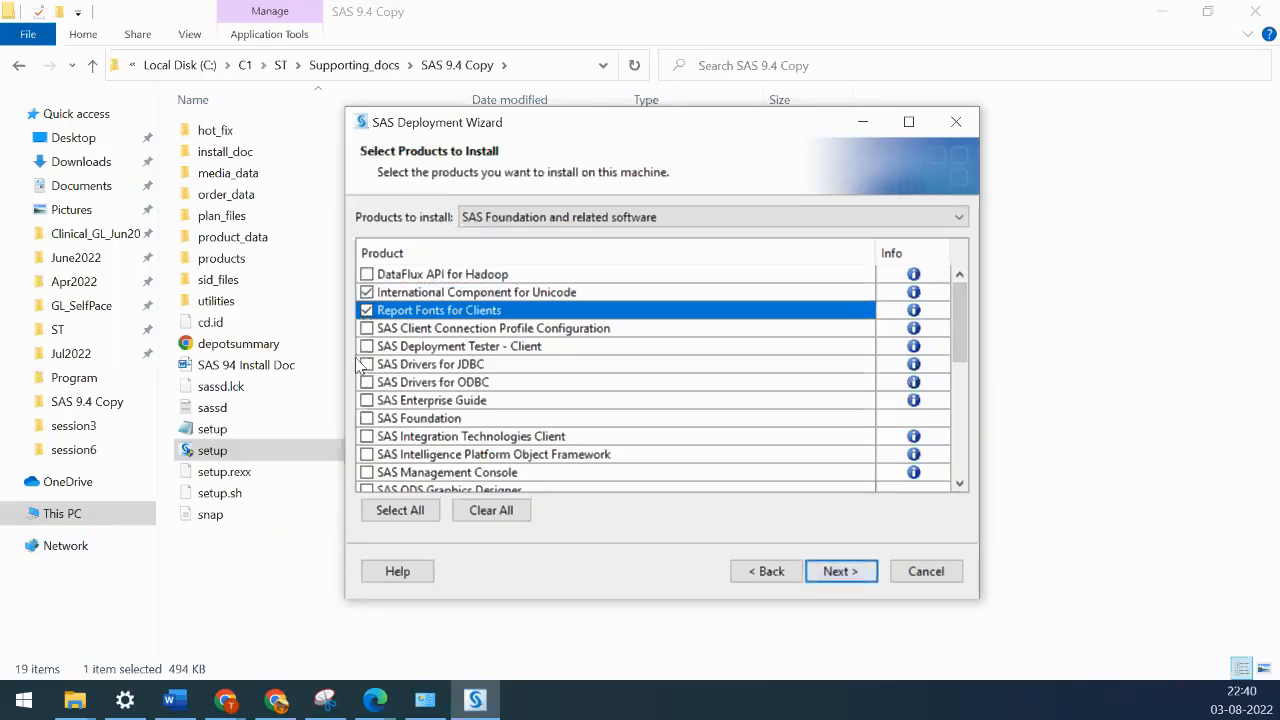
{"action": "left_click", "coordinate": [367, 364]}
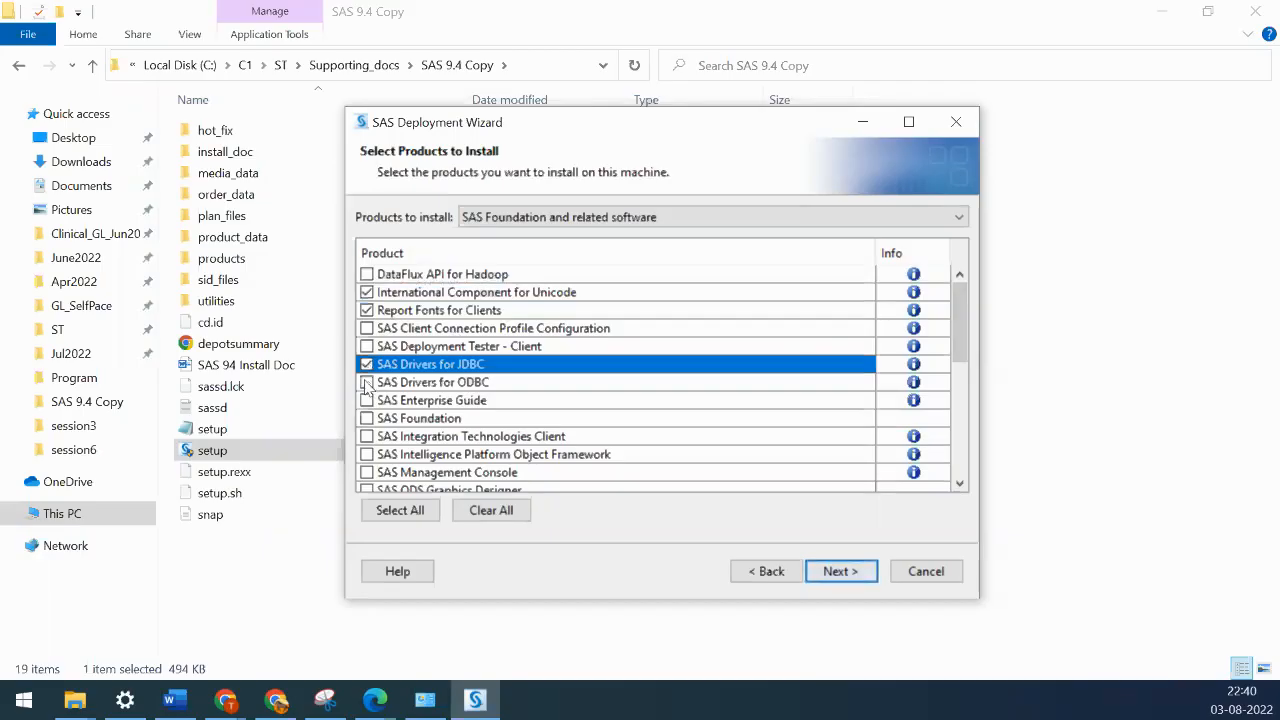
{"action": "left_click", "coordinate": [367, 382]}
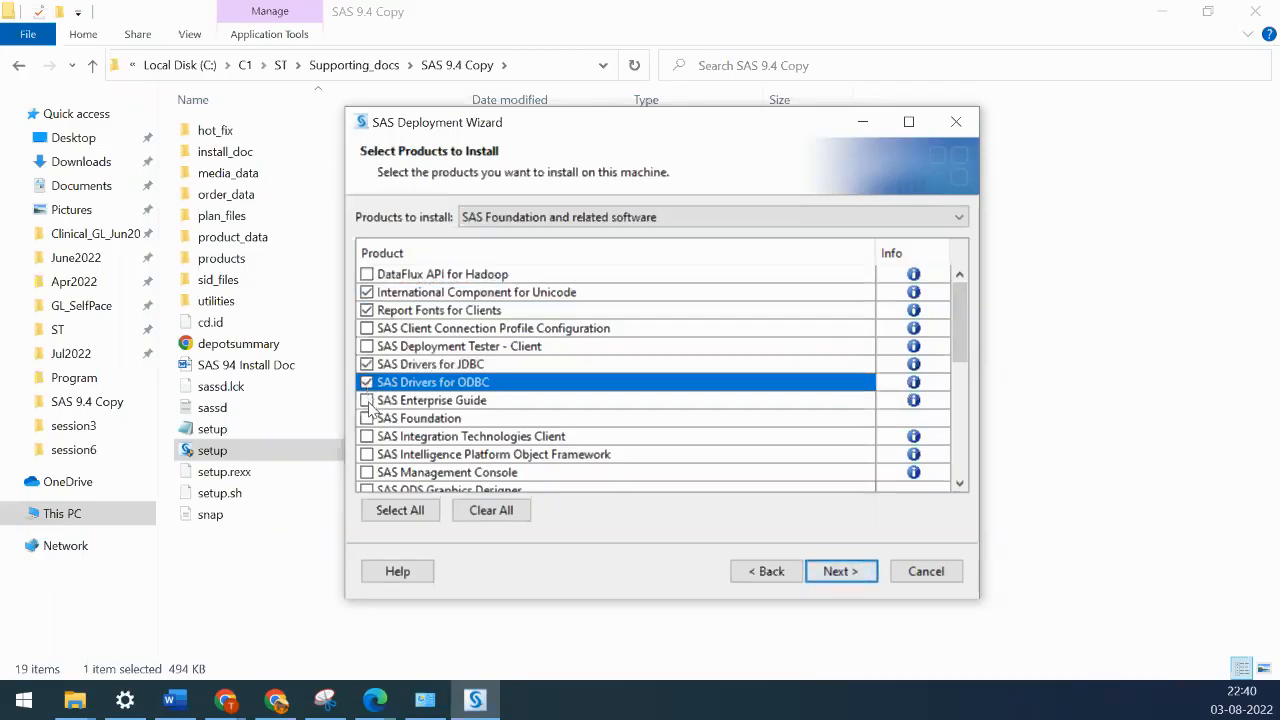
{"action": "left_click", "coordinate": [367, 400]}
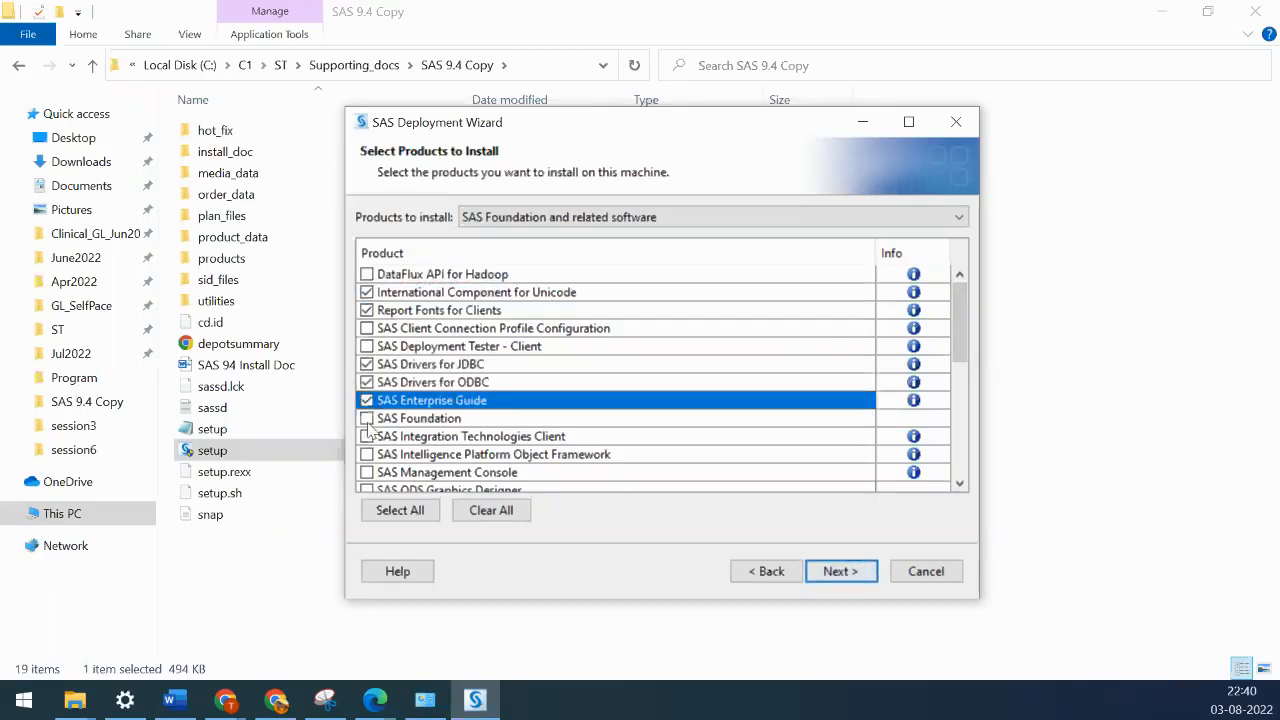
{"action": "left_click", "coordinate": [367, 418]}
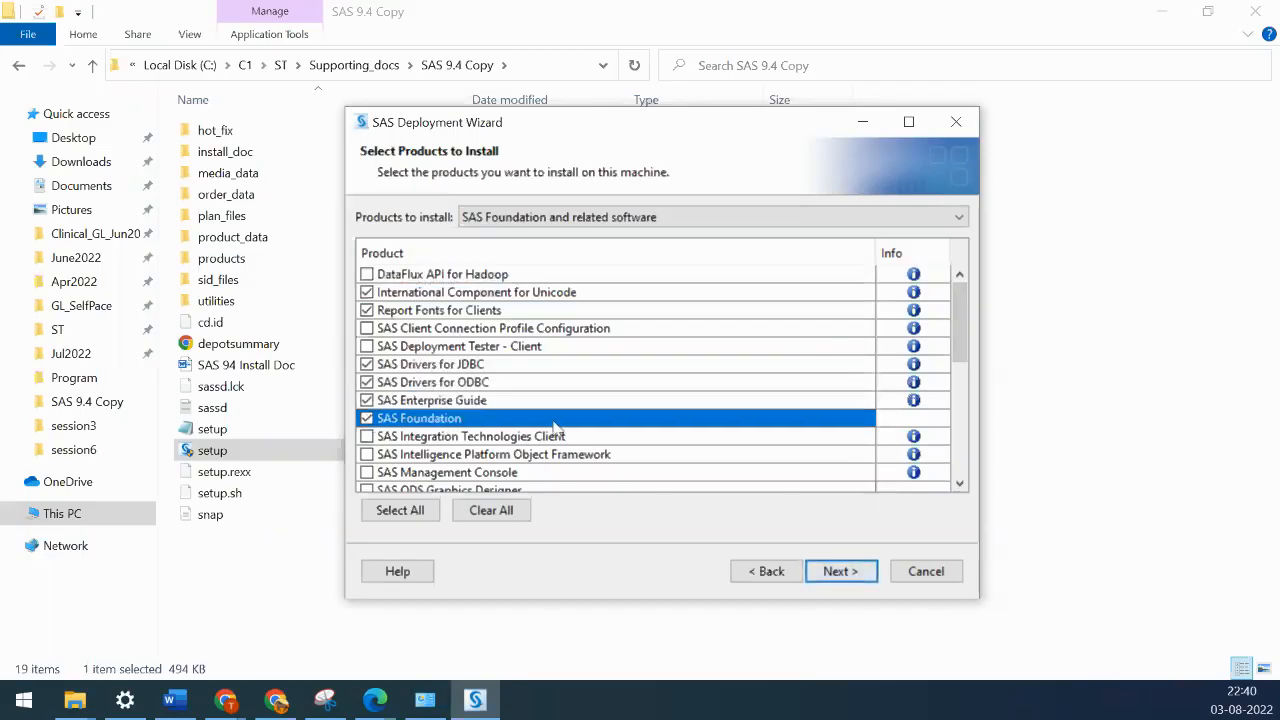
{"action": "scroll", "coordinate": [552, 420], "scroll_direction": "down", "scroll_amount": 3}
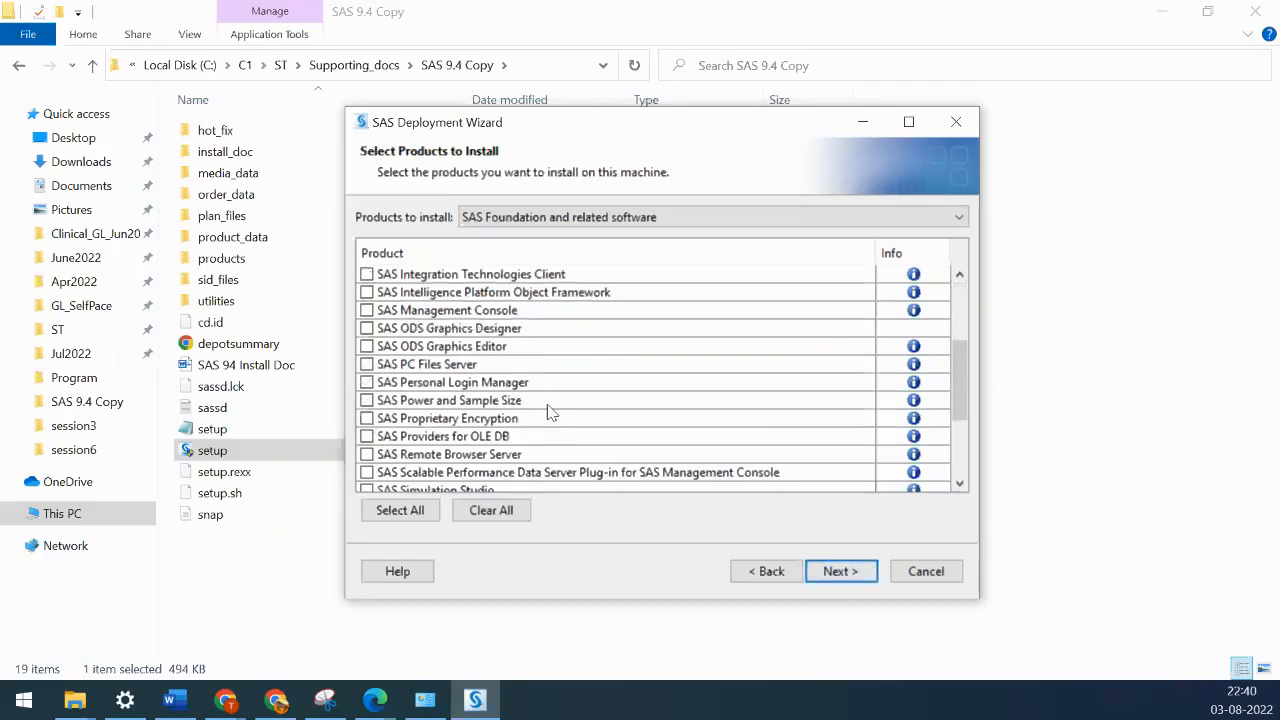
- Also tick ODS Graphics Designer and Editor, PC Files Server, Universal Viewer, SAS/GRAPH ActiveX Control and Standalone Formats
{"action": "left_click", "coordinate": [367, 329]}
{"action": "left_click", "coordinate": [367, 347]}
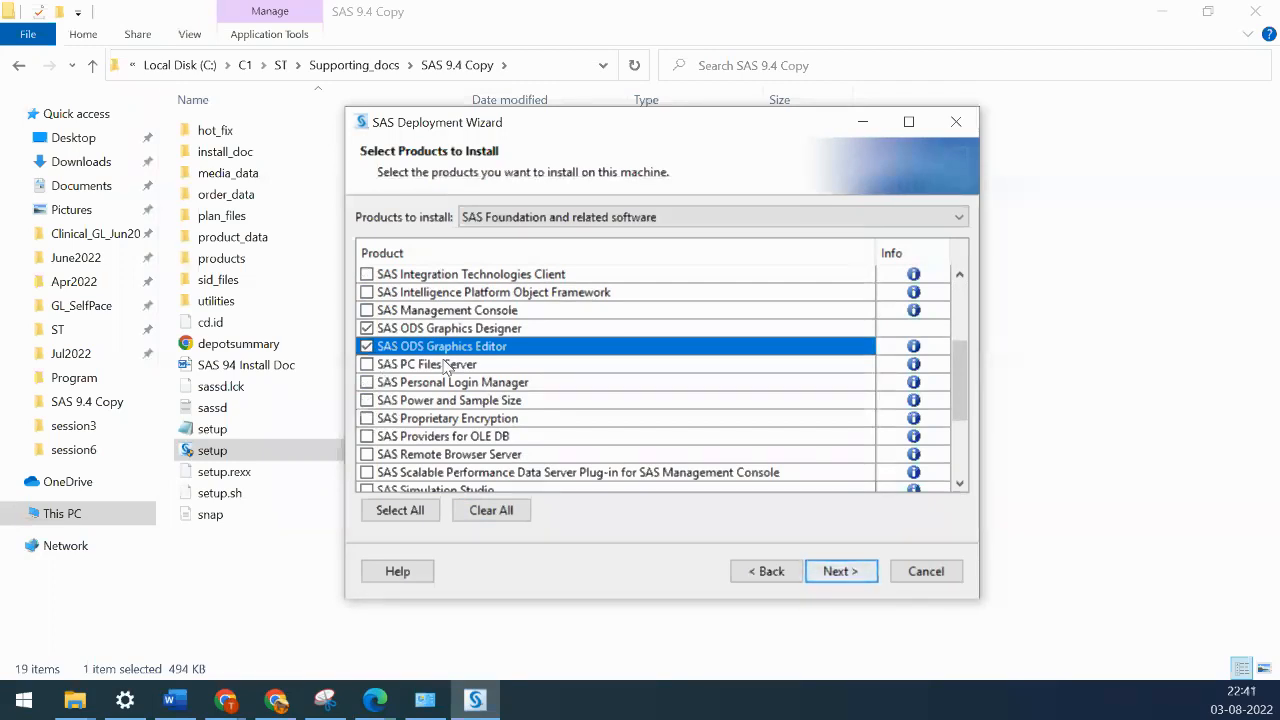
{"action": "left_click", "coordinate": [367, 364]}
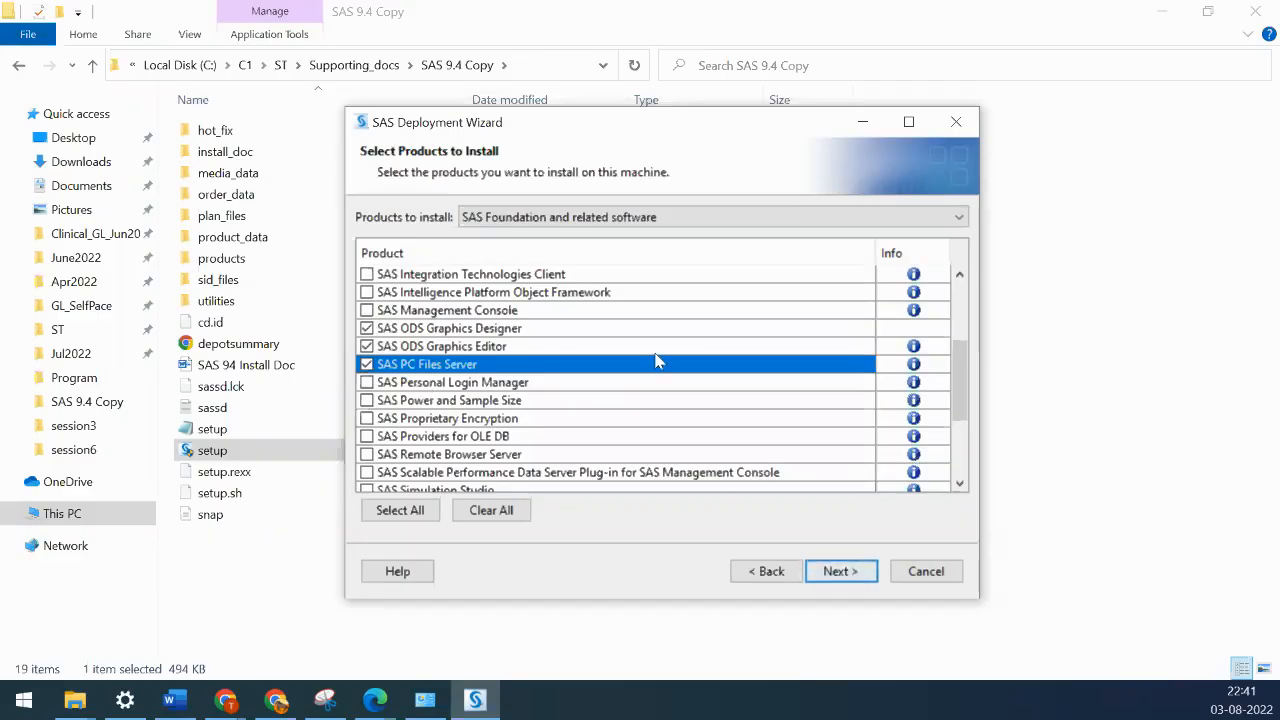
{"action": "scroll", "coordinate": [583, 391], "scroll_direction": "down", "scroll_amount": 3}
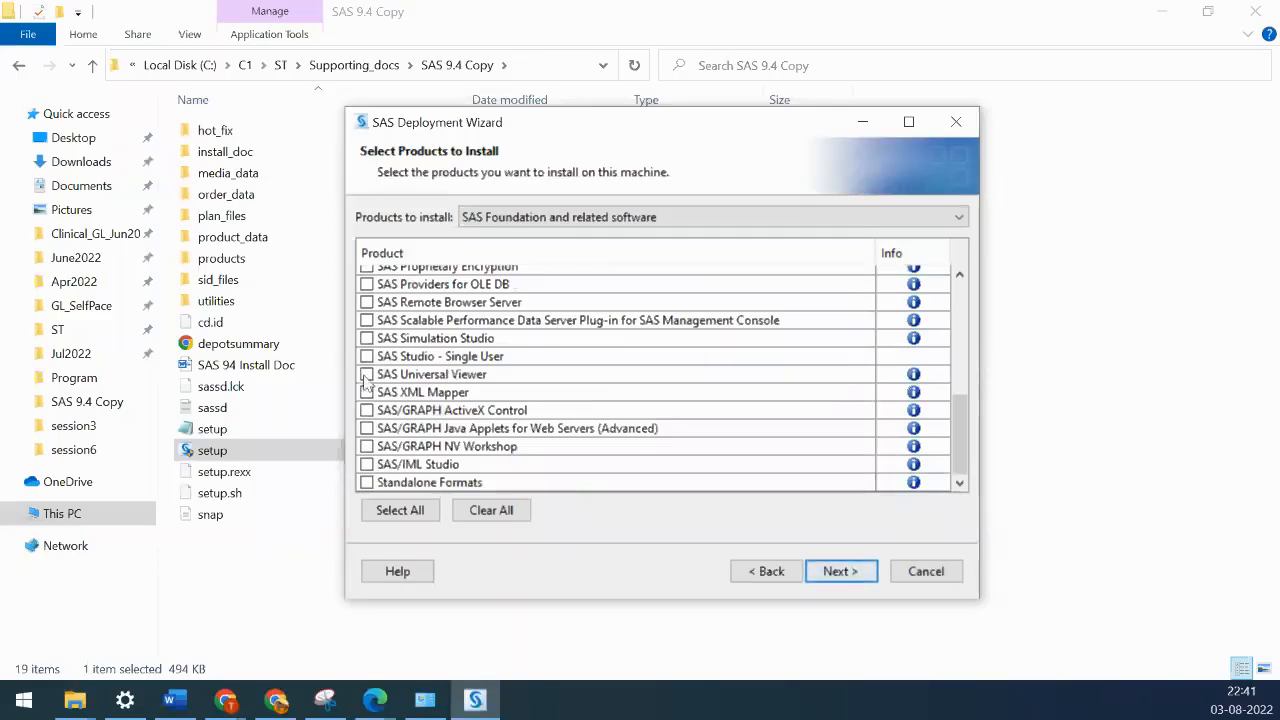
{"action": "left_click", "coordinate": [367, 376]}
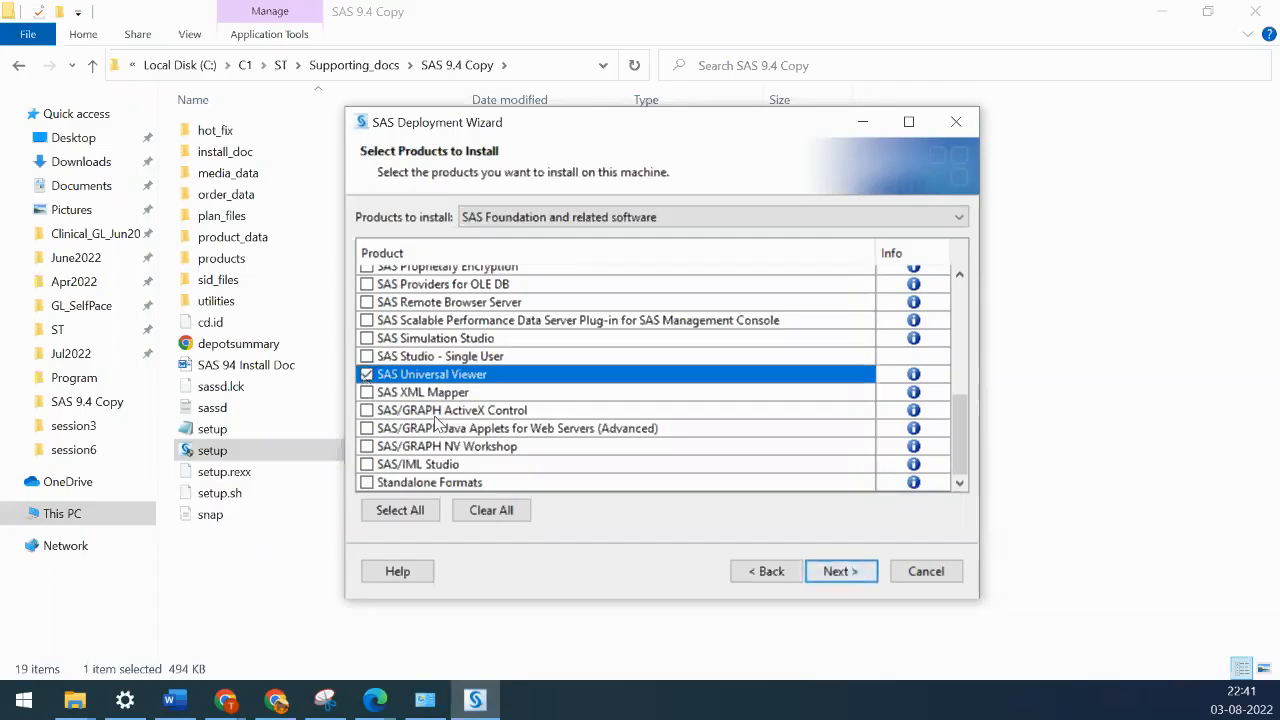
{"action": "left_click", "coordinate": [367, 411]}
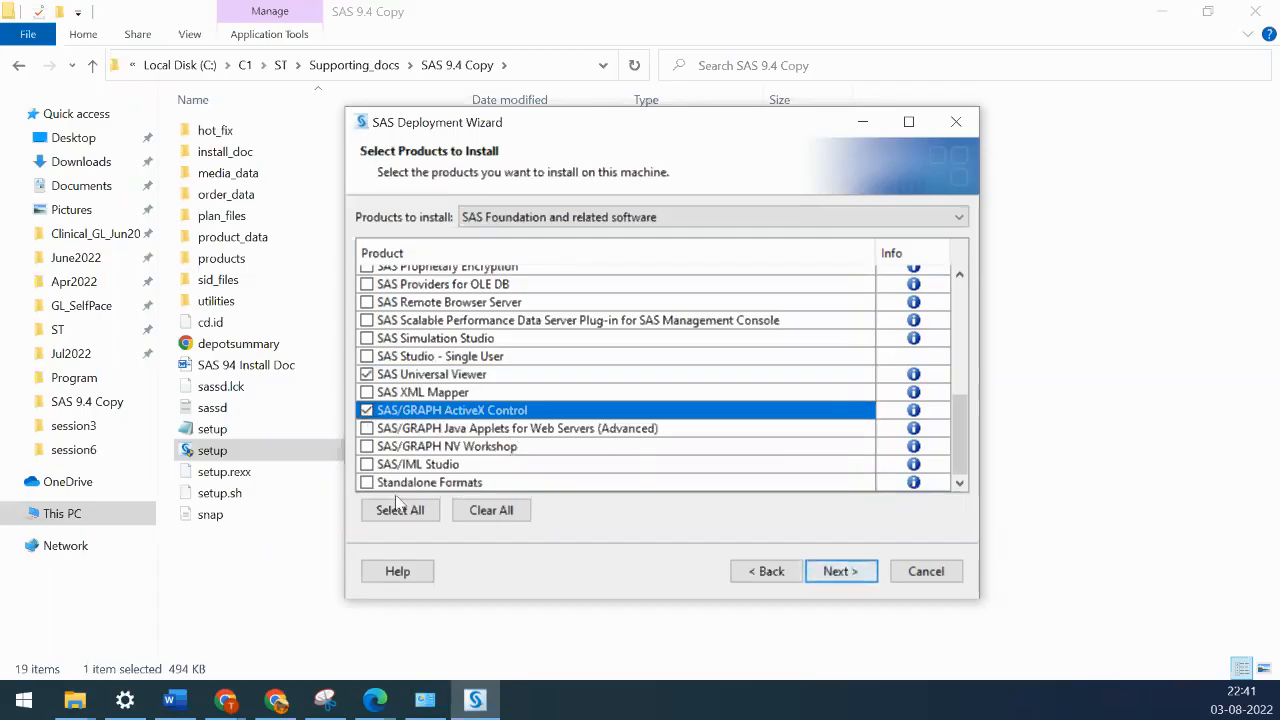
{"action": "left_click", "coordinate": [367, 483]}
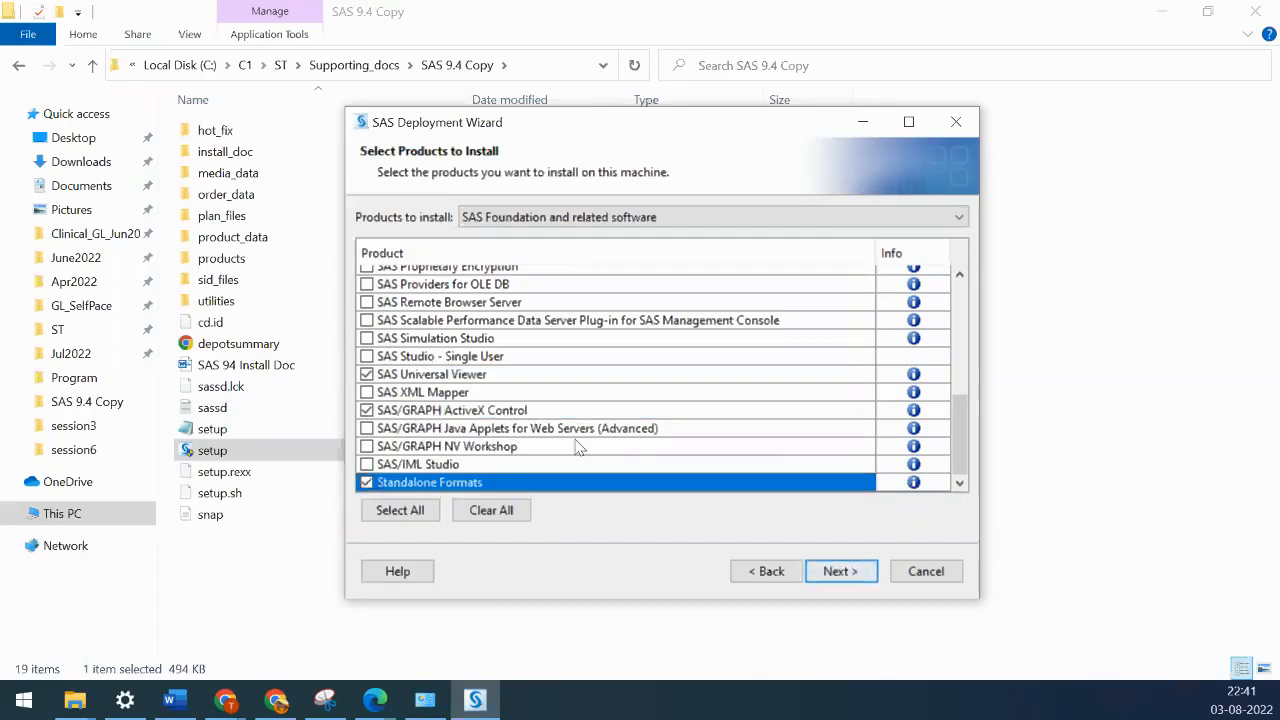
{"action": "scroll", "coordinate": [577, 447], "scroll_direction": "up", "scroll_amount": 10}
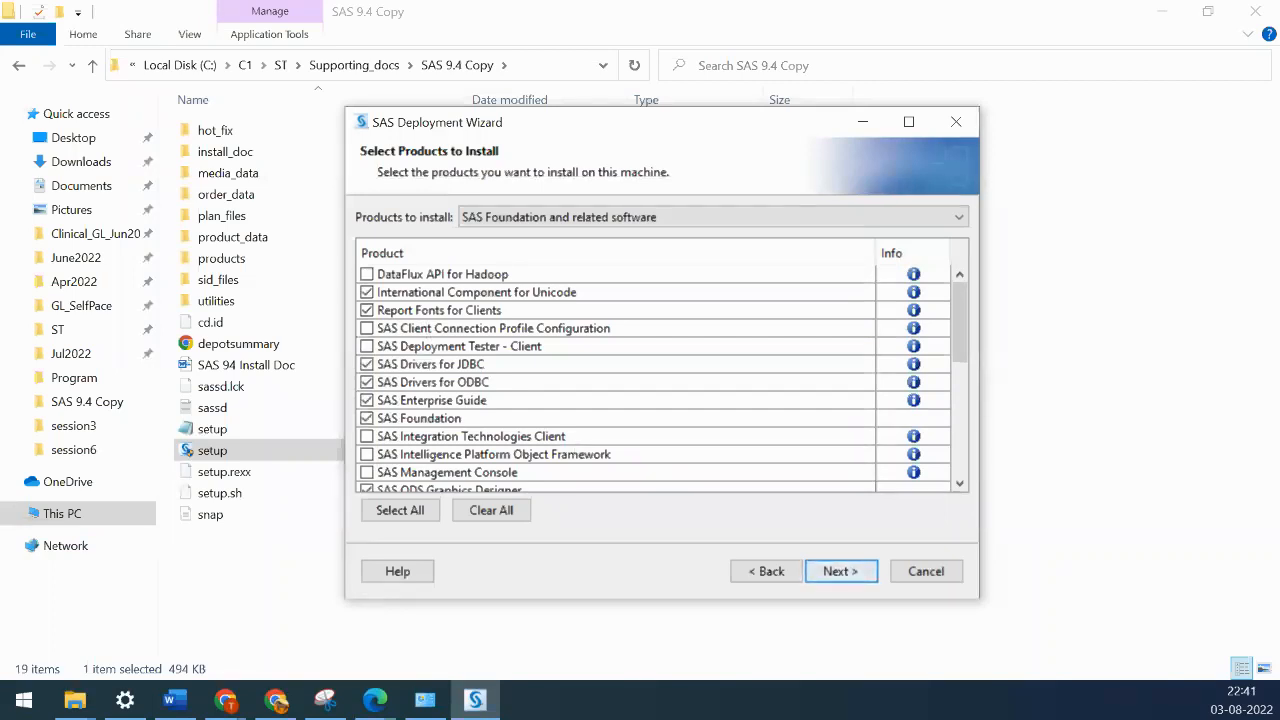
{"action": "scroll", "coordinate": [876, 341], "scroll_direction": "down", "scroll_amount": 8}
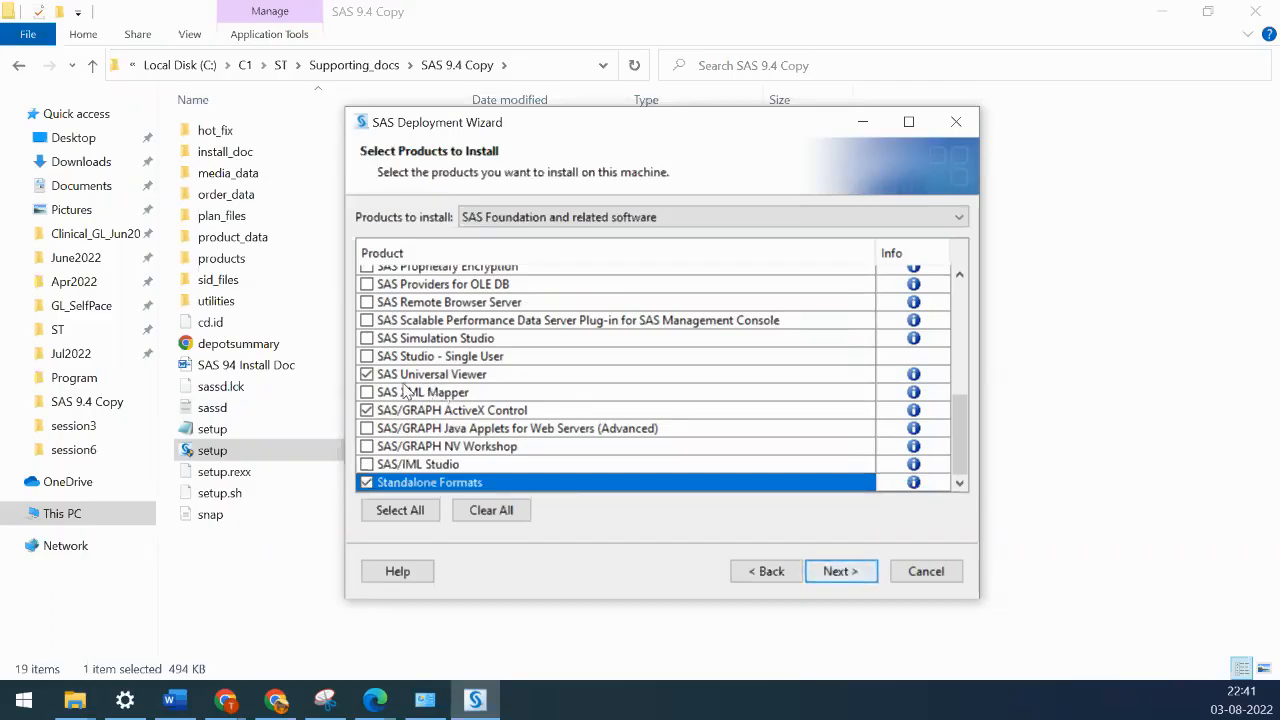
{"action": "scroll", "coordinate": [505, 418], "scroll_direction": "up", "scroll_amount": 5}
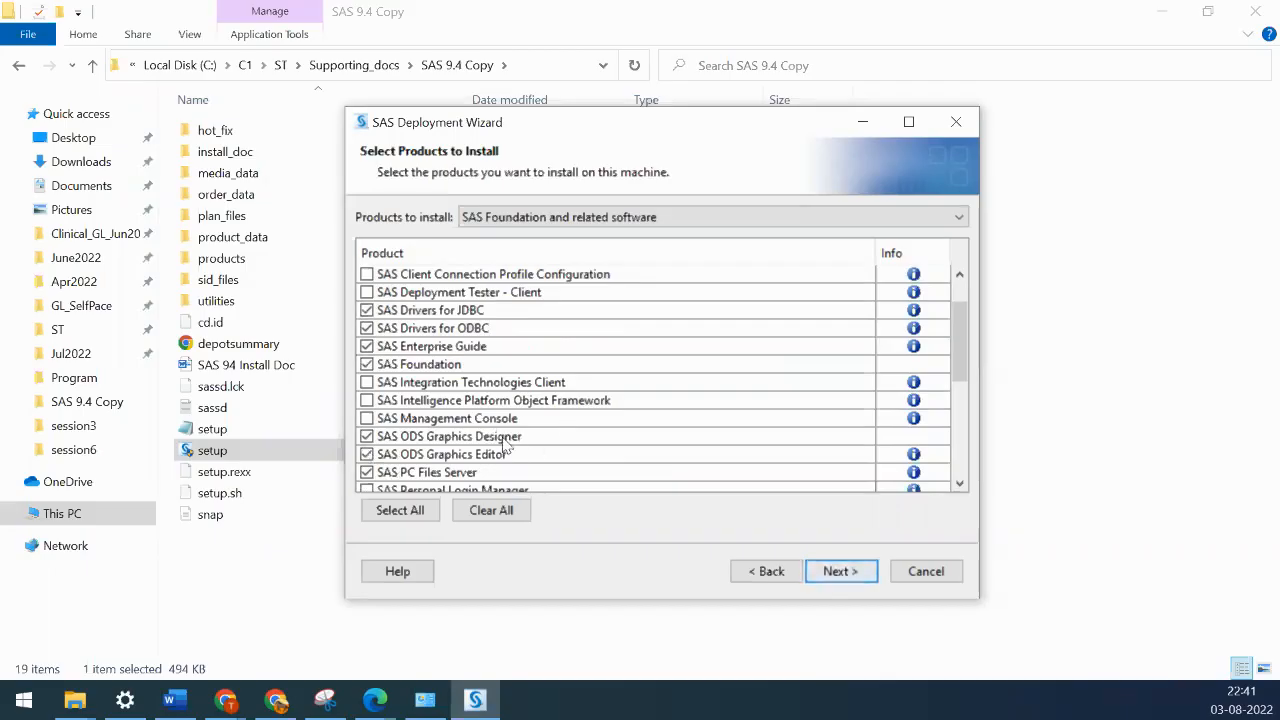
{"action": "scroll", "coordinate": [505, 447], "scroll_direction": "down", "scroll_amount": 1}
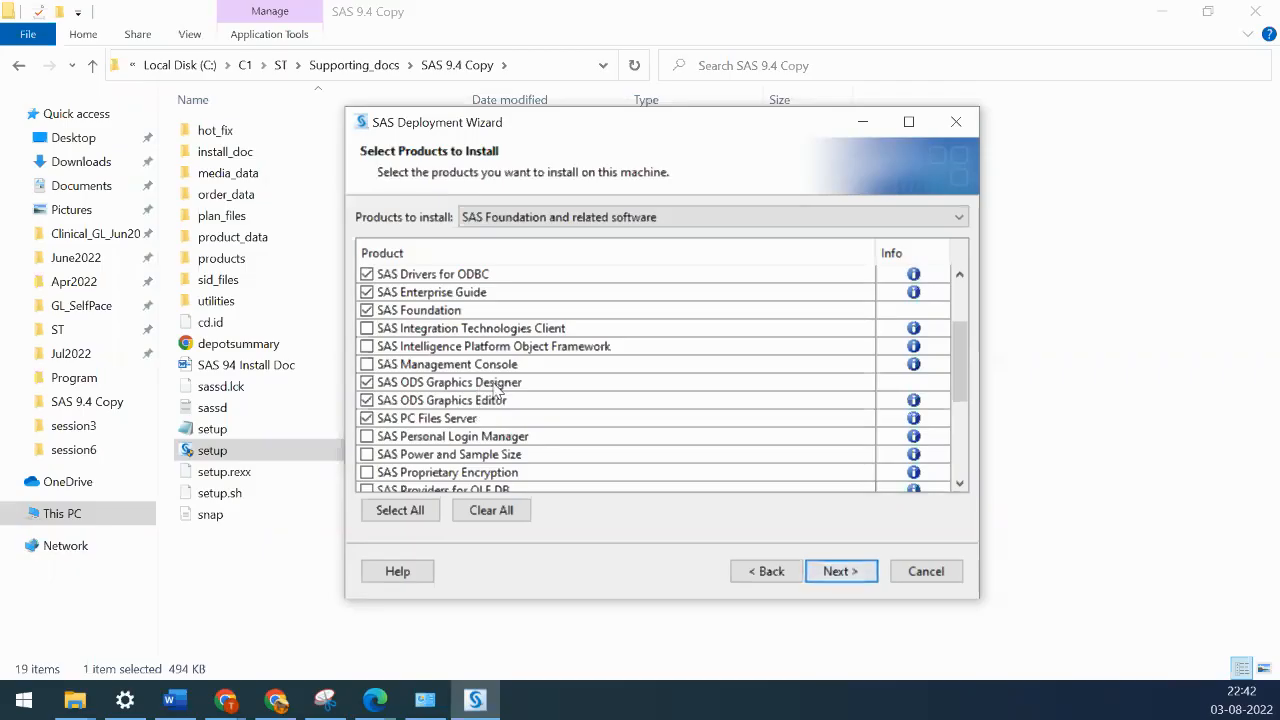
{"action": "scroll", "coordinate": [520, 397], "scroll_direction": "up", "scroll_amount": 2}
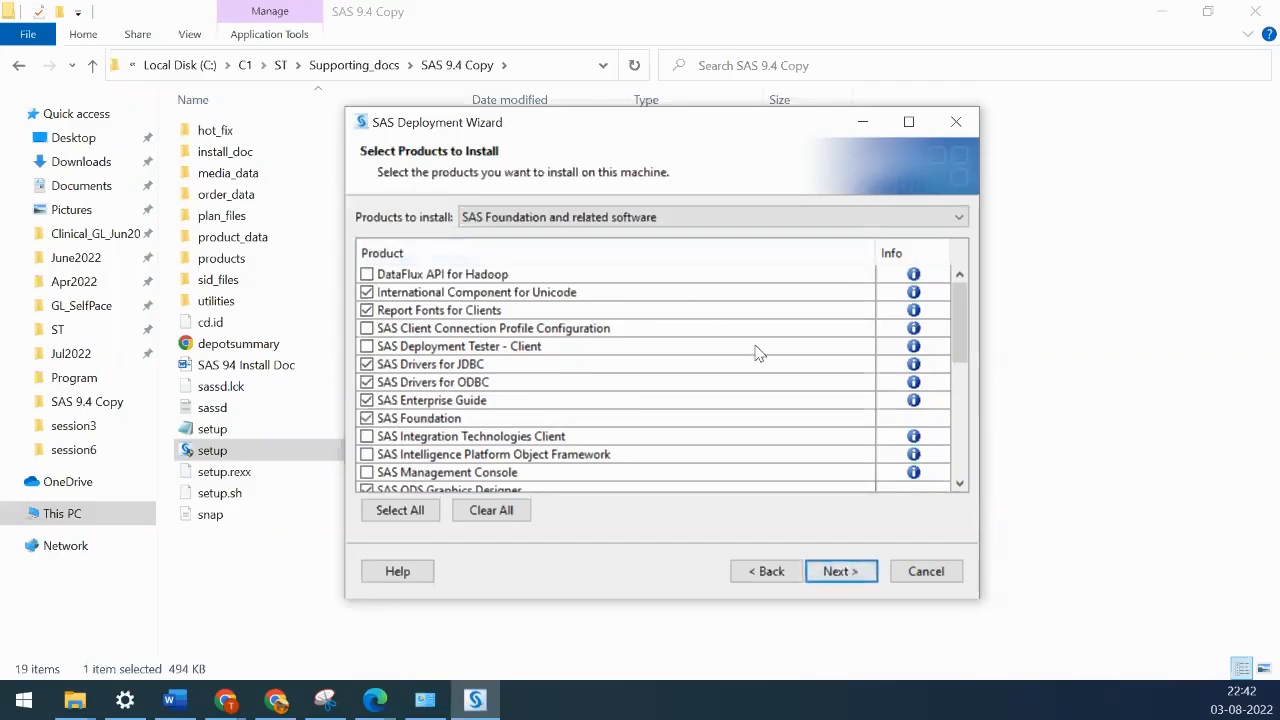
{"action": "scroll", "coordinate": [757, 354], "scroll_direction": "down", "scroll_amount": 6}
{"action": "scroll", "coordinate": [757, 354], "scroll_direction": "up", "scroll_amount": 6}
- Accept the products, keep 64-bit Native Mode for Foundation and Enterprise Guide, then clear all Foundation products
{"action": "left_click", "coordinate": [823, 576]}
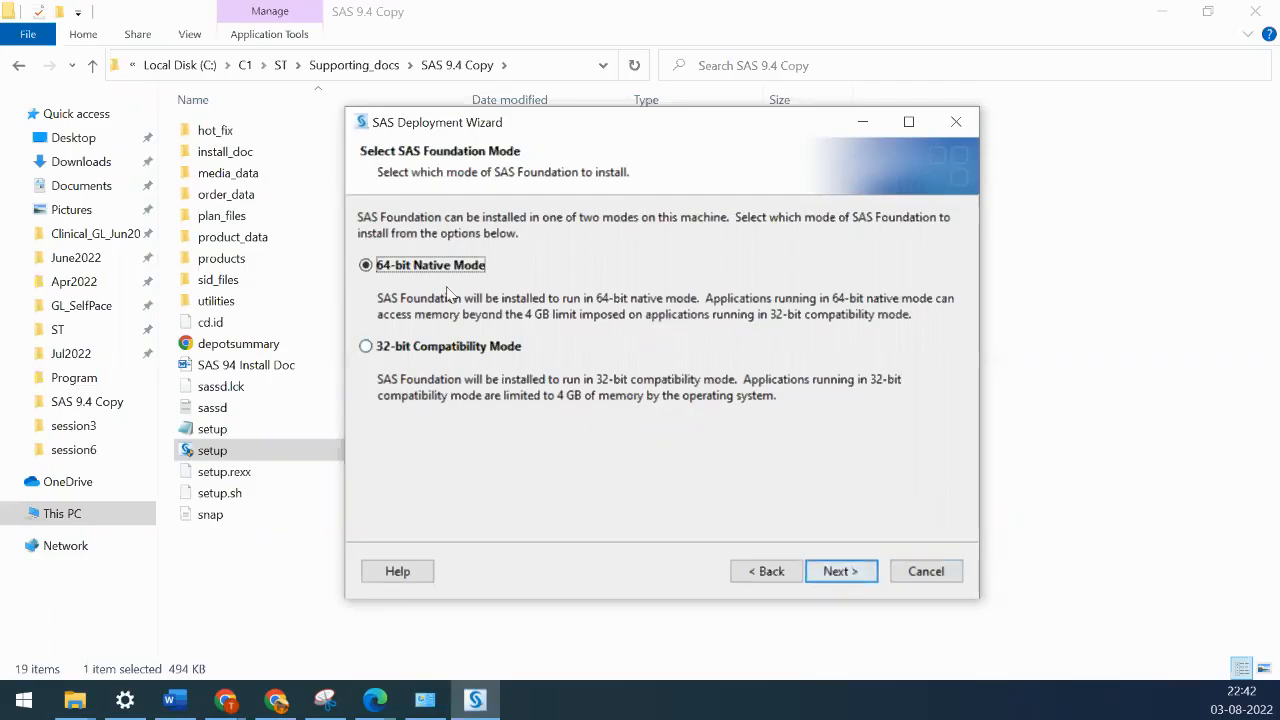
{"action": "left_click", "coordinate": [851, 574]}
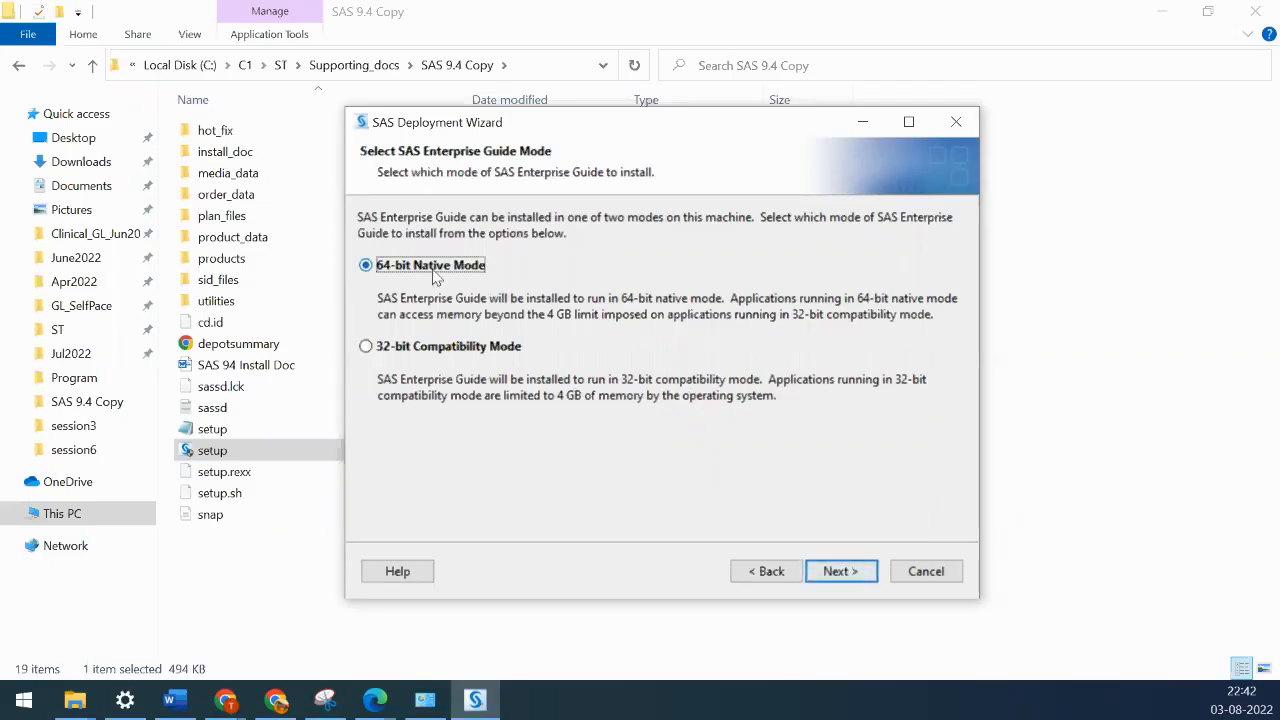
{"action": "left_click", "coordinate": [862, 581]}
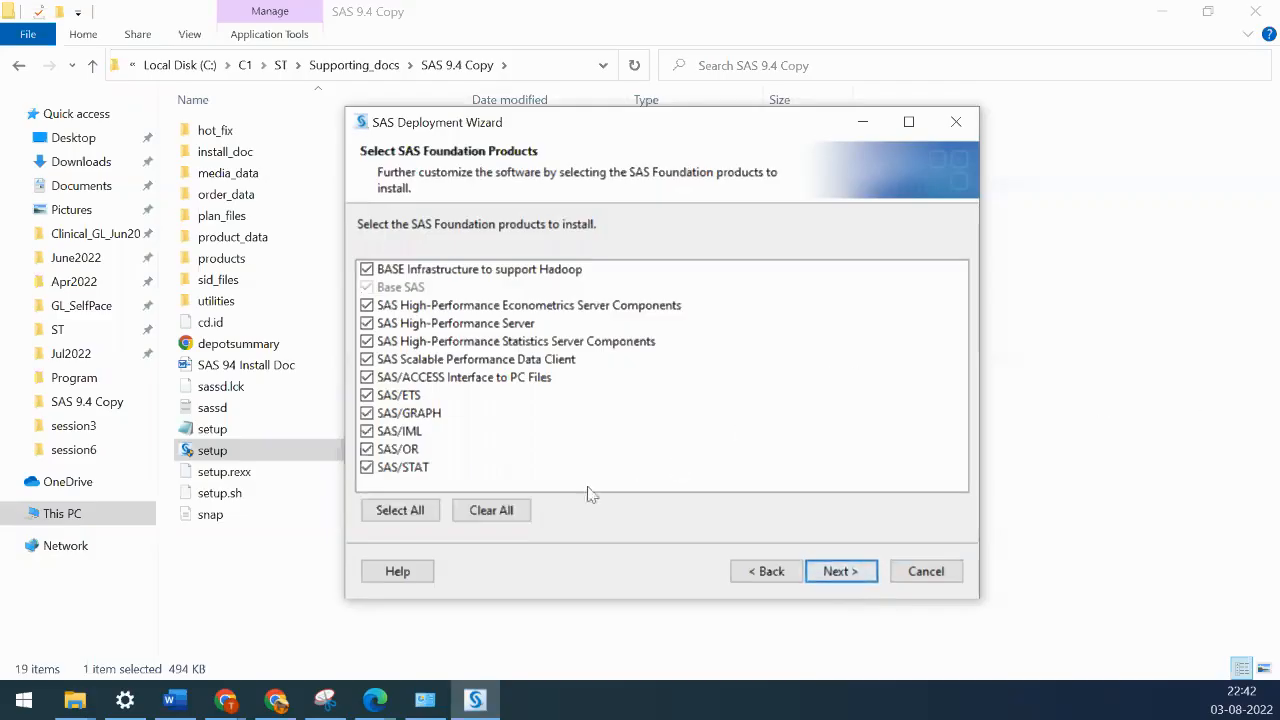
{"action": "left_click", "coordinate": [508, 520]}
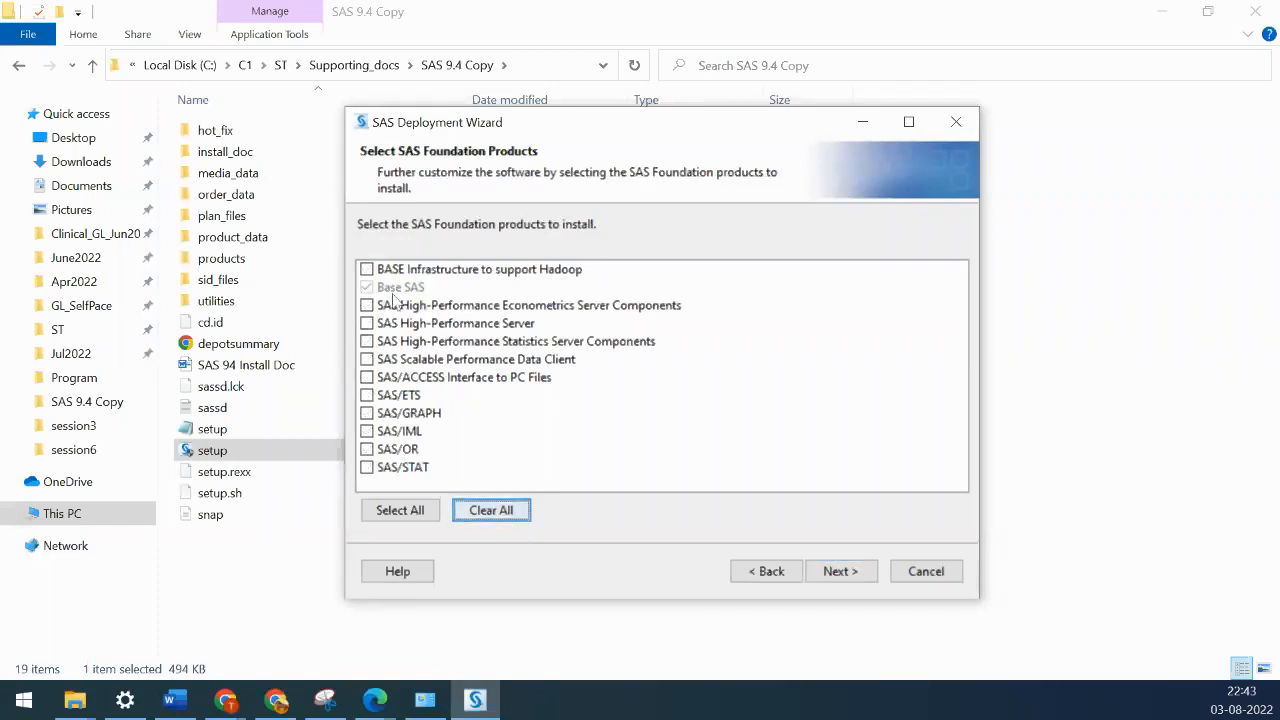
- Add SAS/ACCESS Interface to PC Files, SAS/ETS, SAS/GRAPH and SAS/STAT to Base SAS and continue
{"action": "left_click", "coordinate": [367, 378]}
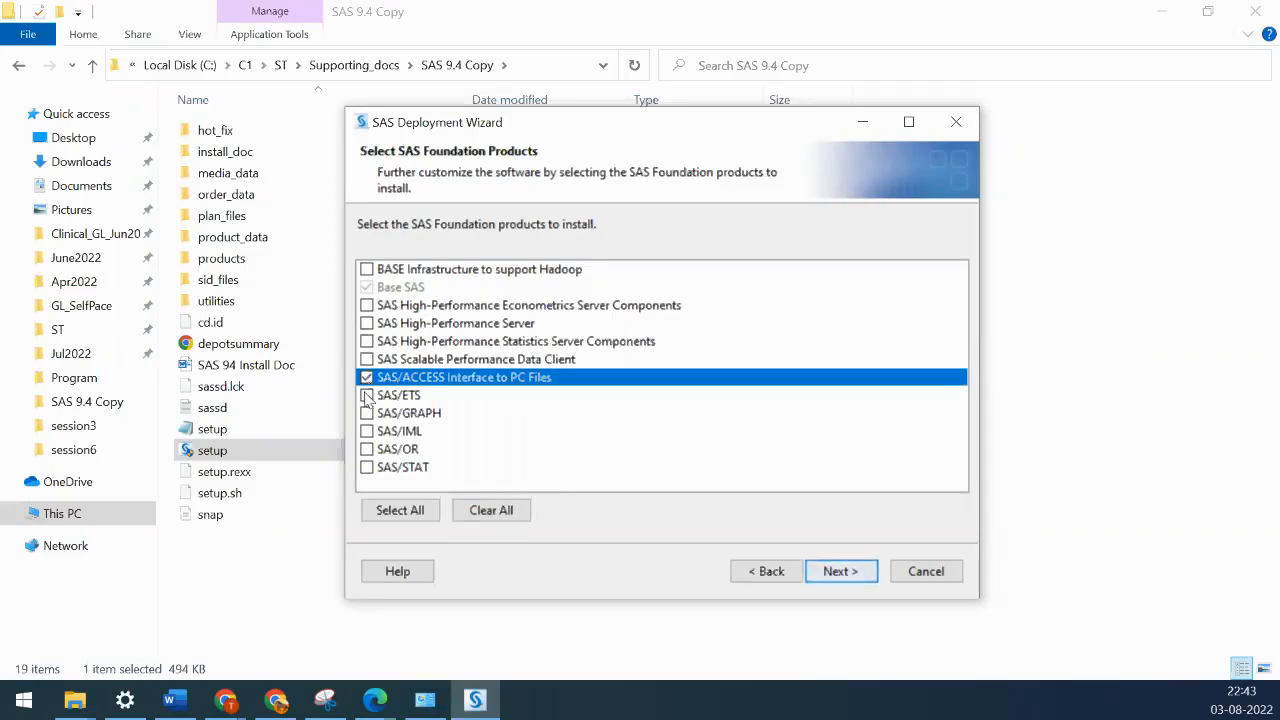
{"action": "left_click", "coordinate": [367, 395]}
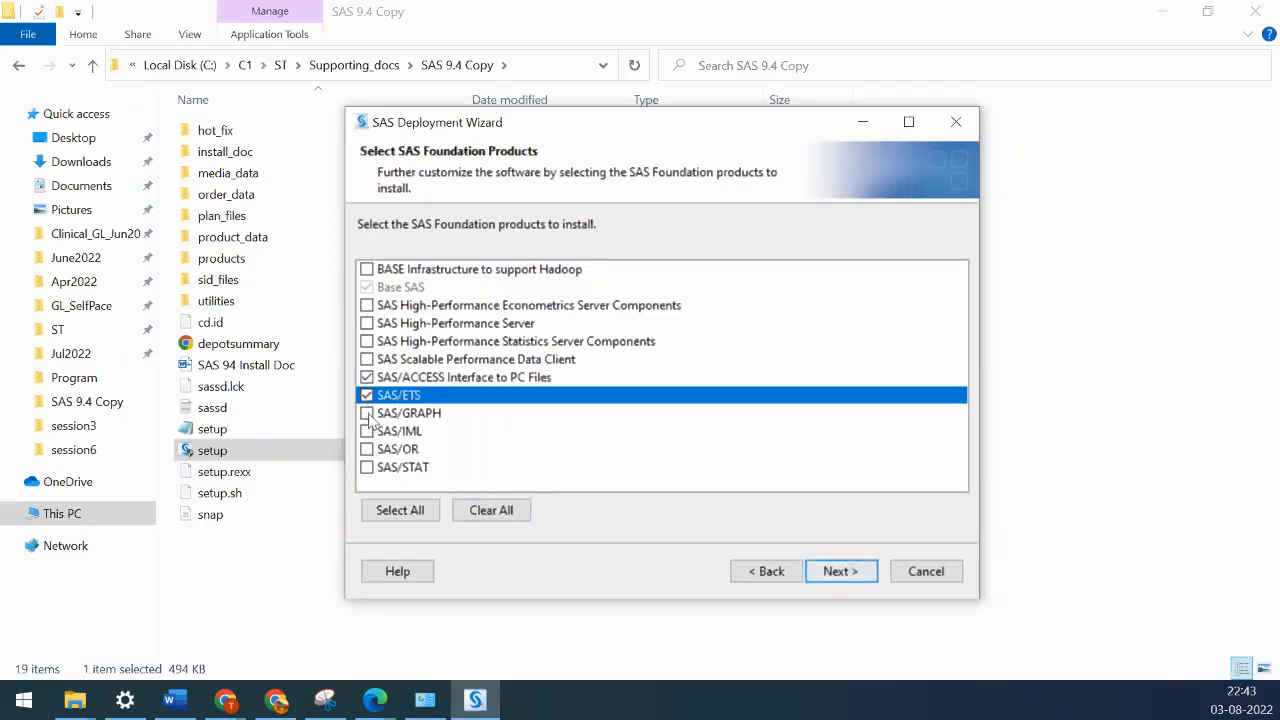
{"action": "left_click", "coordinate": [367, 413]}
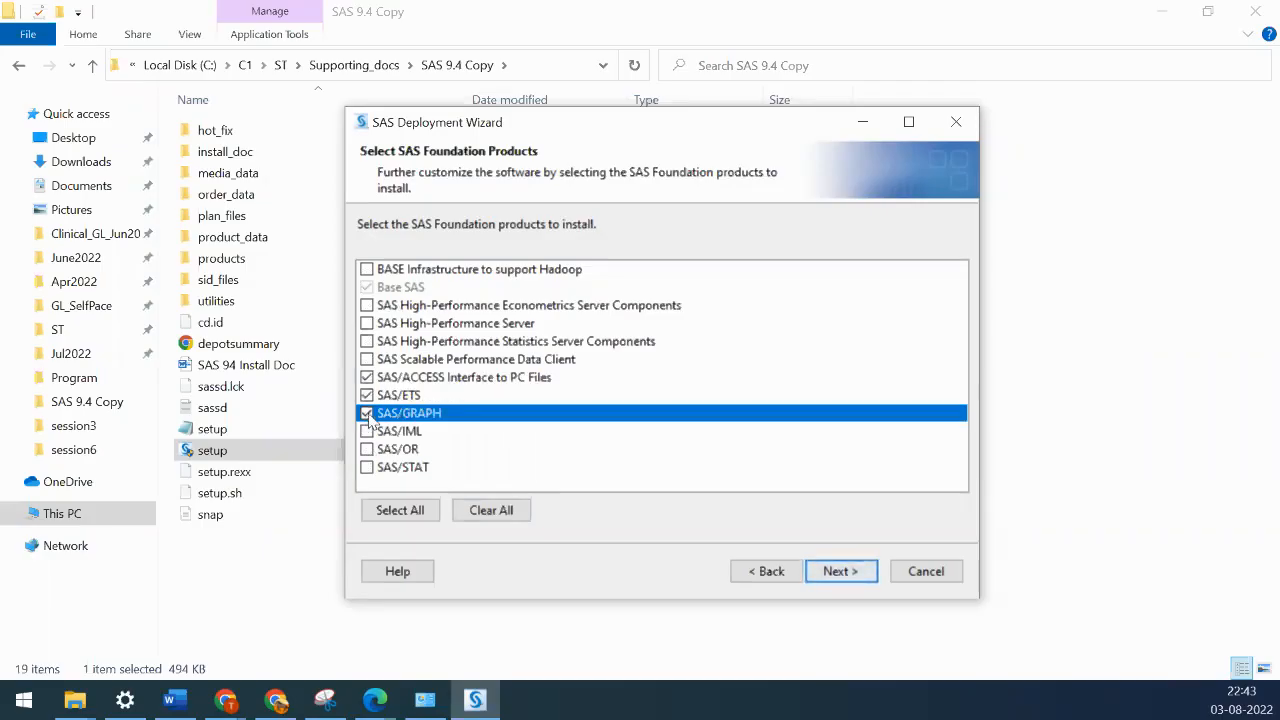
{"action": "left_click", "coordinate": [368, 468]}
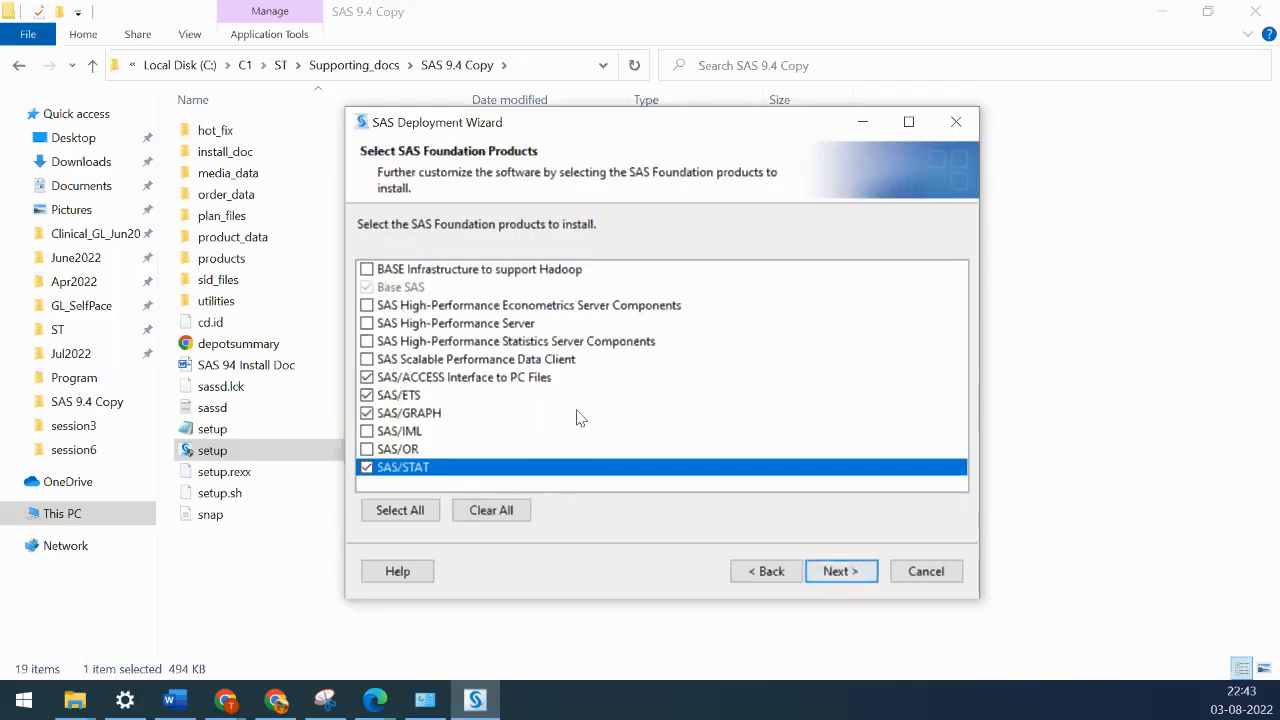
{"action": "left_click", "coordinate": [841, 574]}
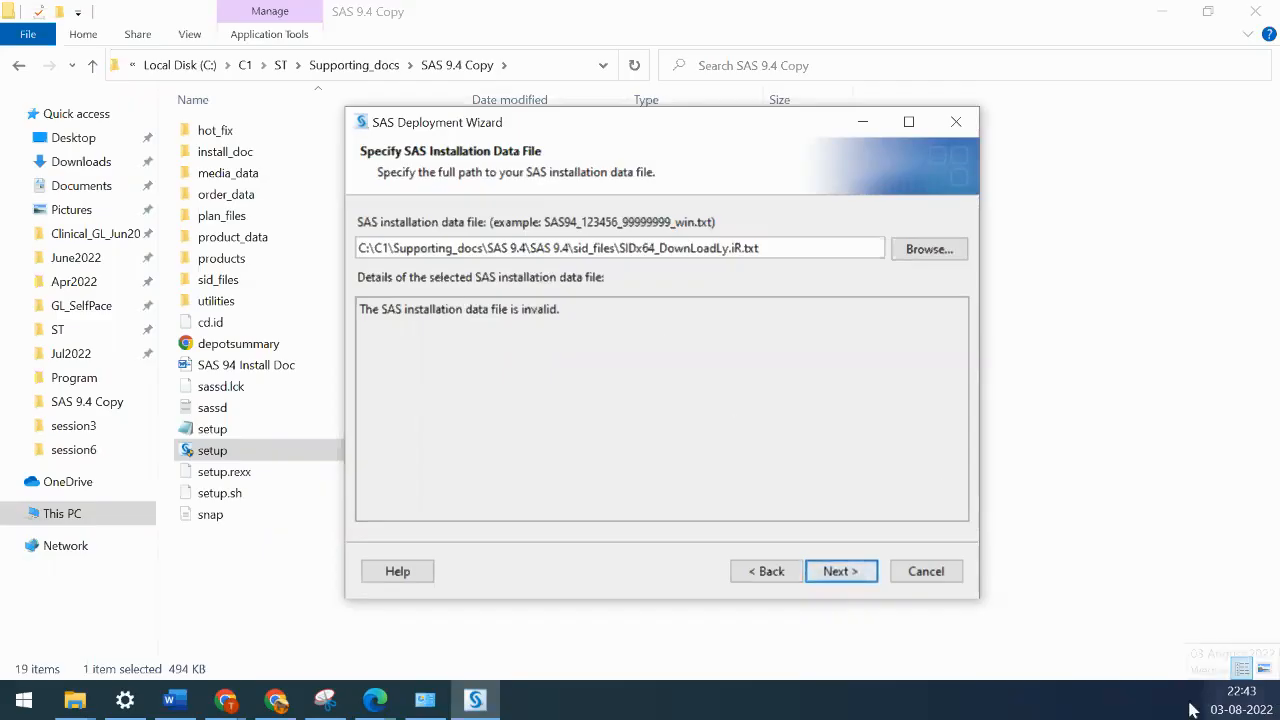
- With the data file still flagged invalid, open the taskbar clock's context menu for date and time options
{"action": "right_click", "coordinate": [1234, 707]}
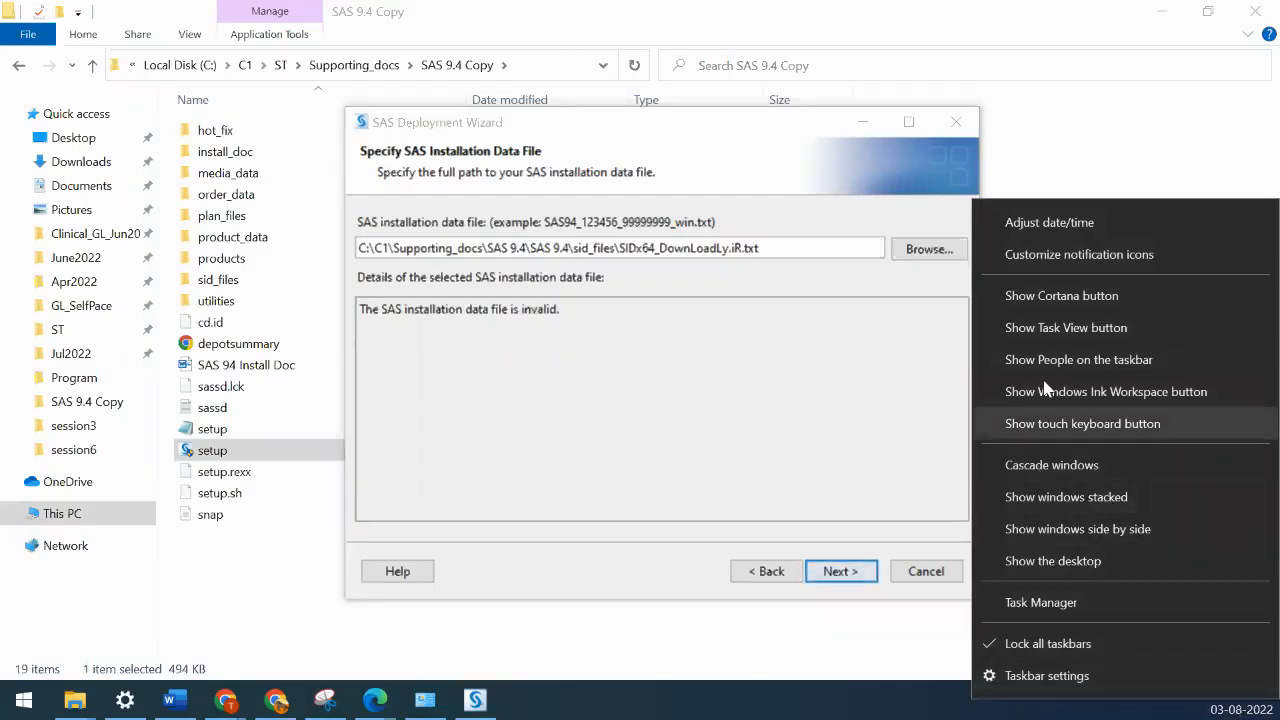
- Open the Date & time settings, turn off automatic time, and maximize the window
{"action": "left_click", "coordinate": [1047, 224]}
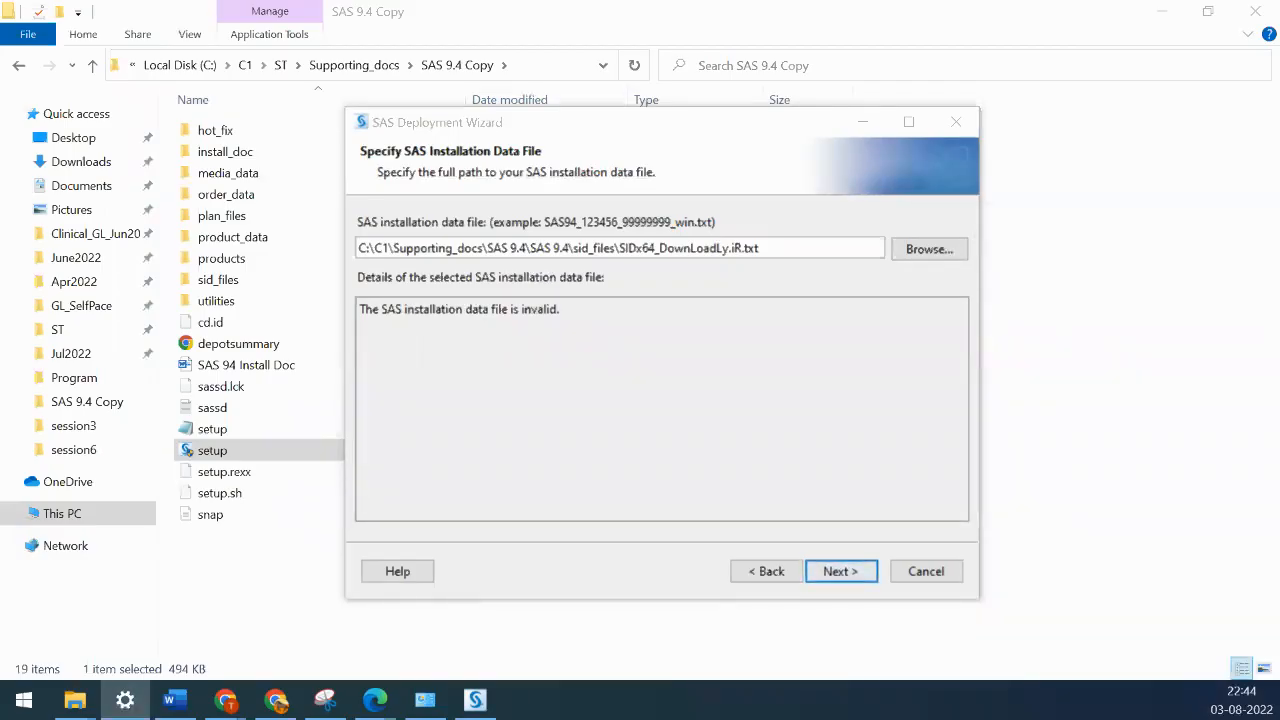
{"action": "left_click_drag", "start_coordinate": [1279, 108], "coordinate": [570, 46]}
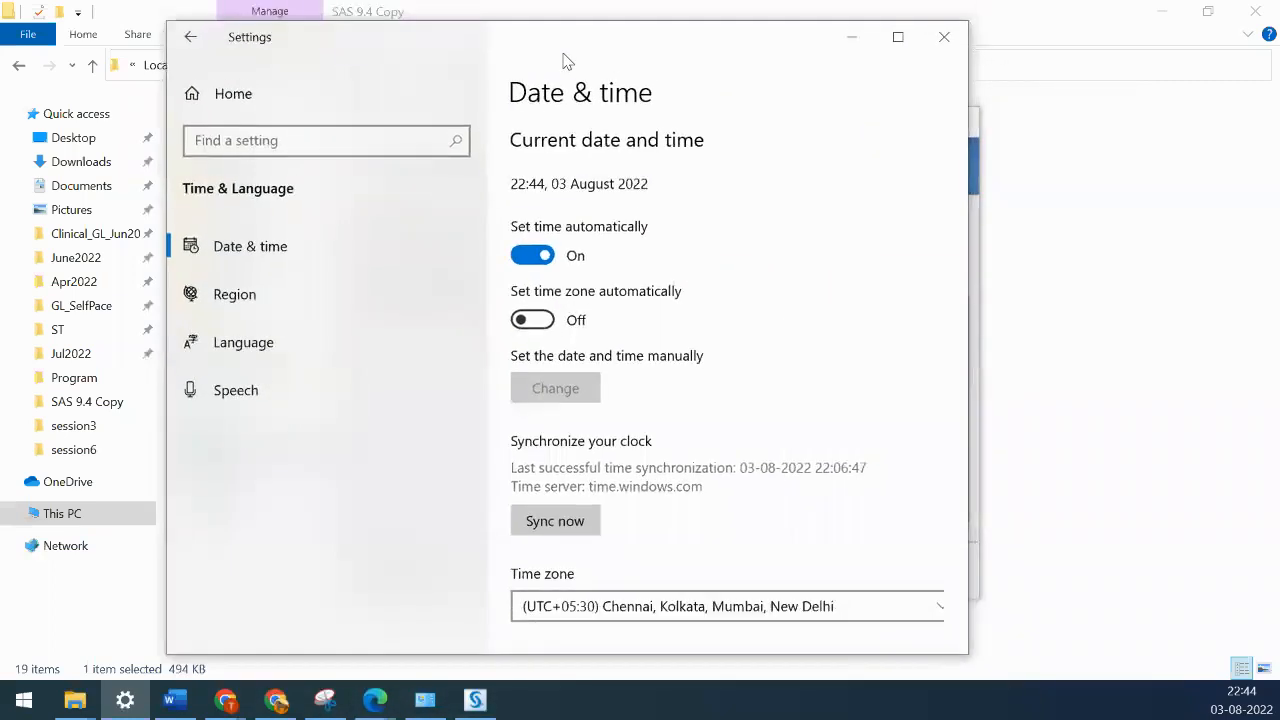
{"action": "left_click", "coordinate": [530, 256]}
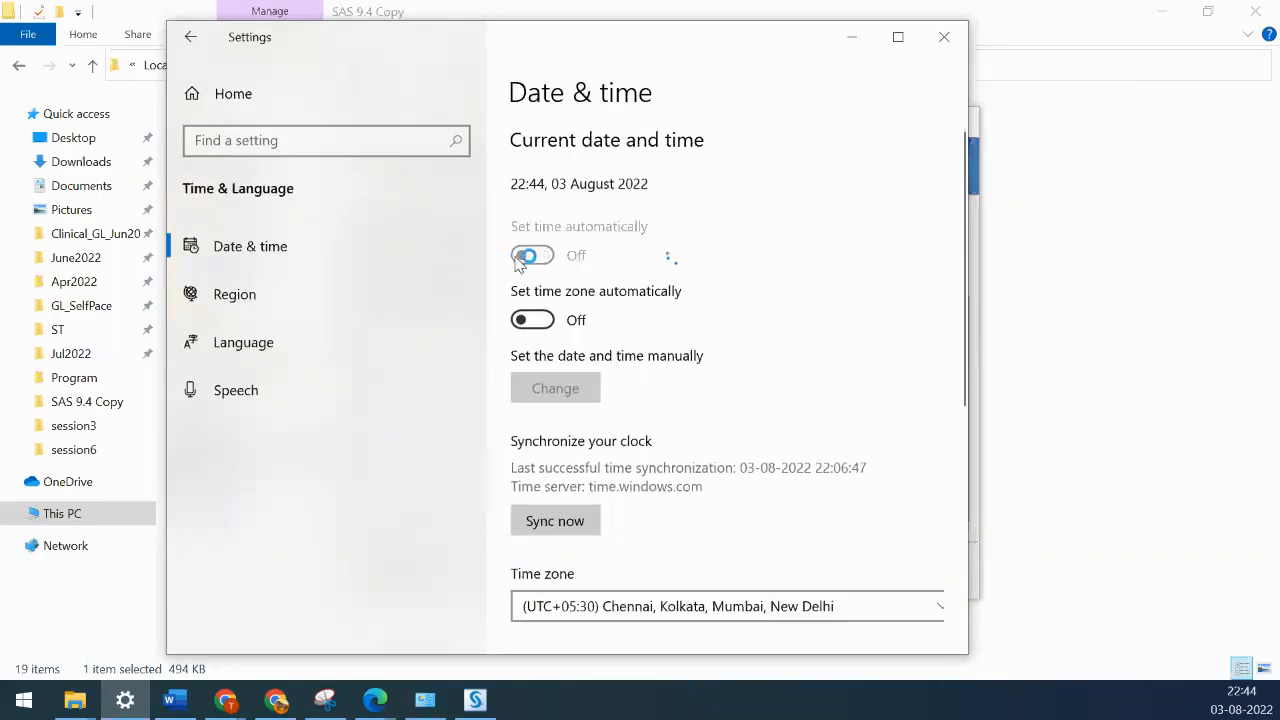
{"action": "left_click", "coordinate": [898, 38]}
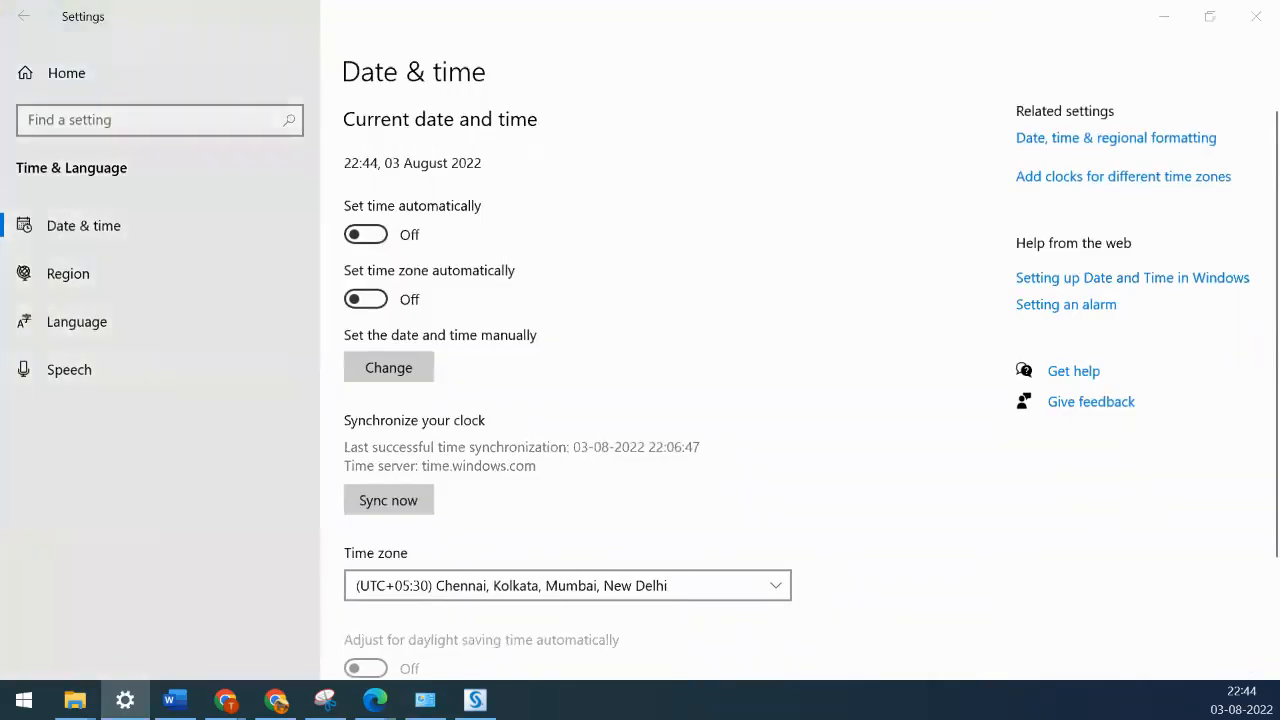
- Return to Settings and open the Region page showing India's regional format
{"action": "key", "text": "alt+Tab"}
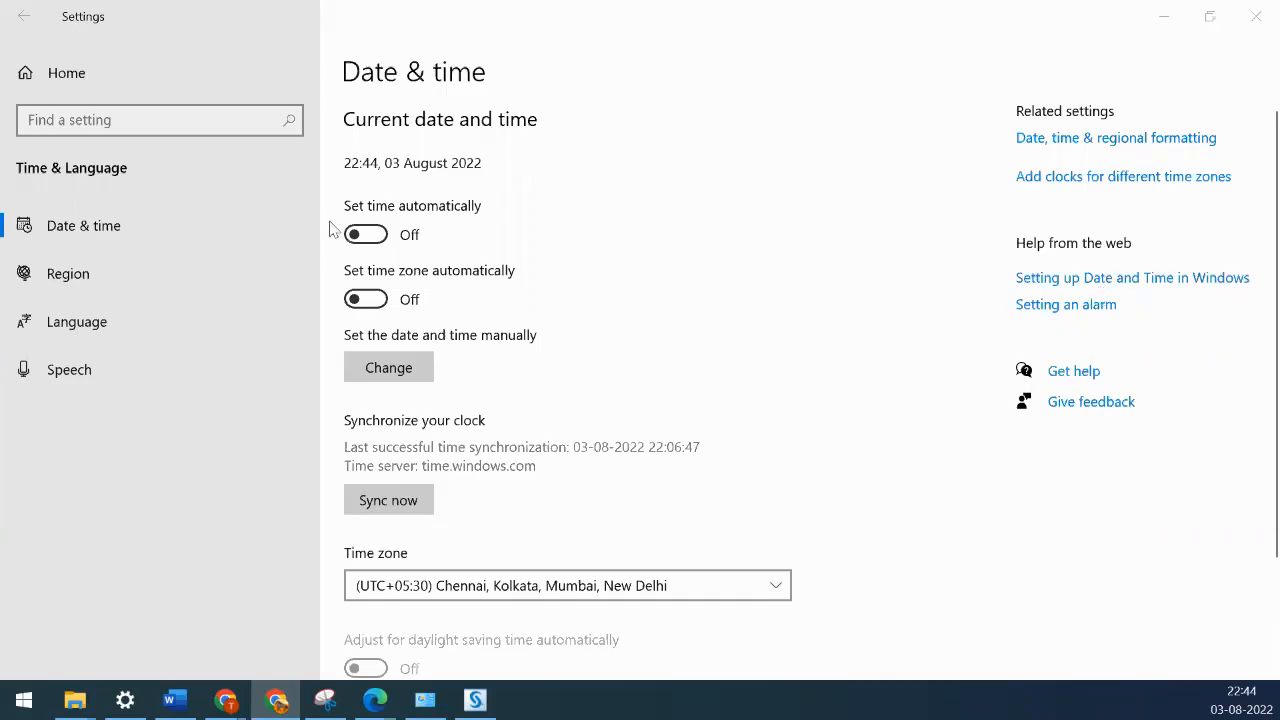
{"action": "left_click", "coordinate": [66, 242]}
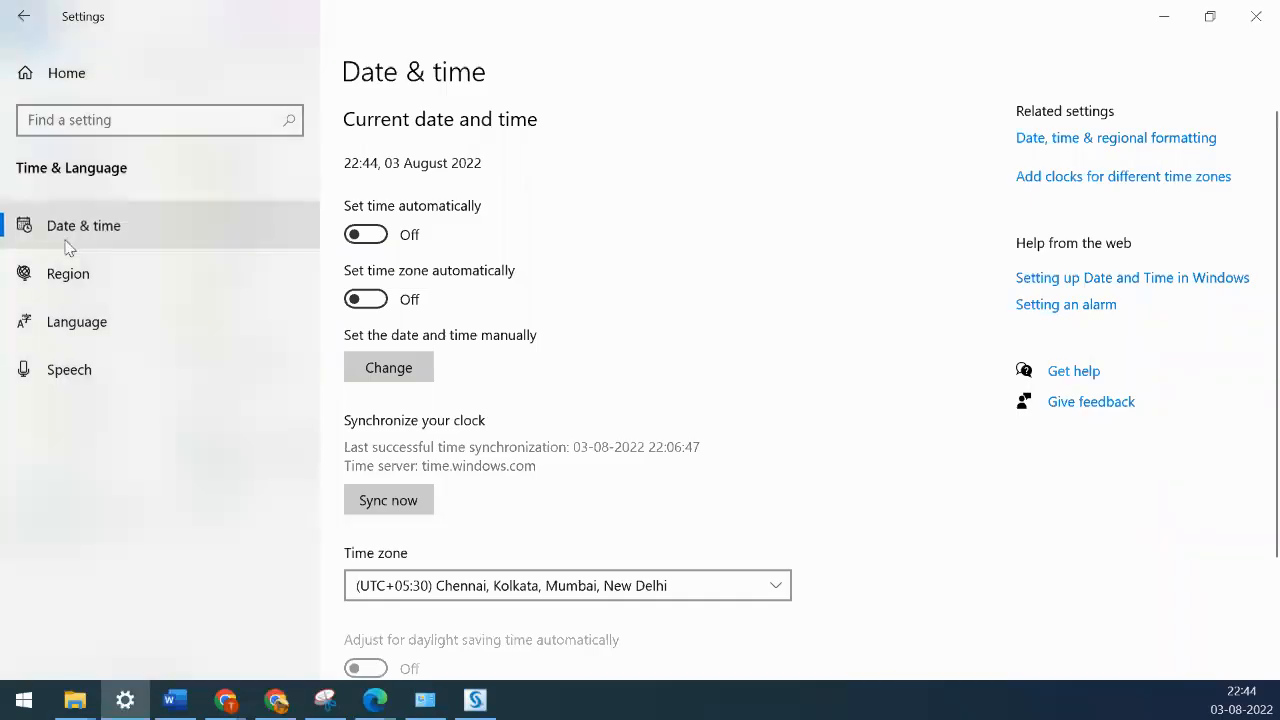
{"action": "scroll", "coordinate": [614, 405], "scroll_direction": "down", "scroll_amount": 2}
{"action": "scroll", "coordinate": [614, 405], "scroll_direction": "up", "scroll_amount": 2}
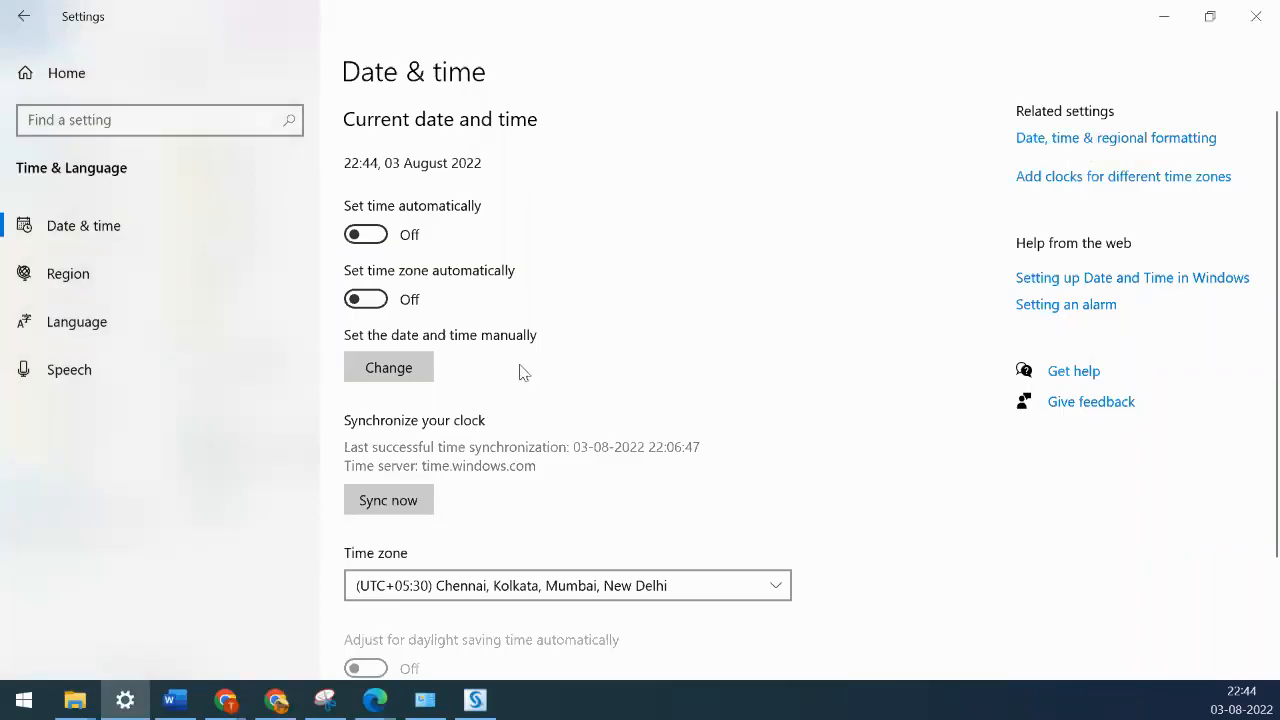
{"action": "left_click", "coordinate": [1090, 139]}
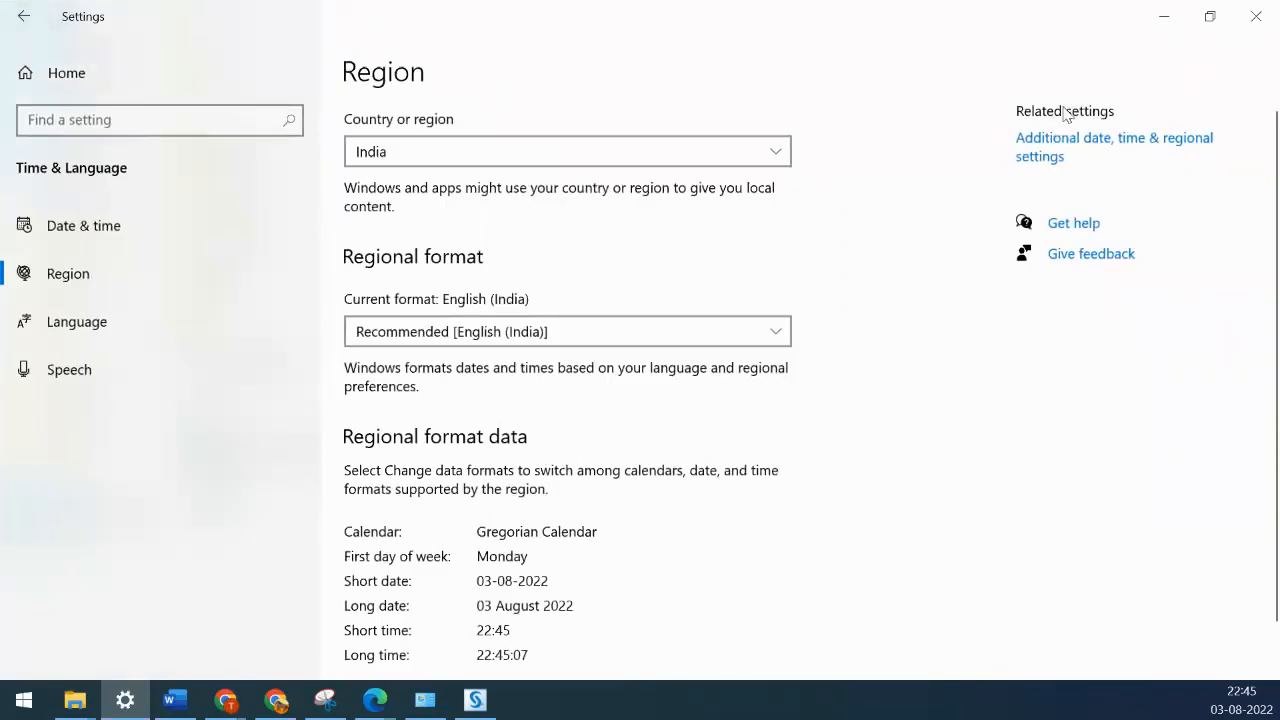
- Open Control Panel's Date and Time dialog to change the date and time
{"action": "left_click", "coordinate": [1046, 150]}
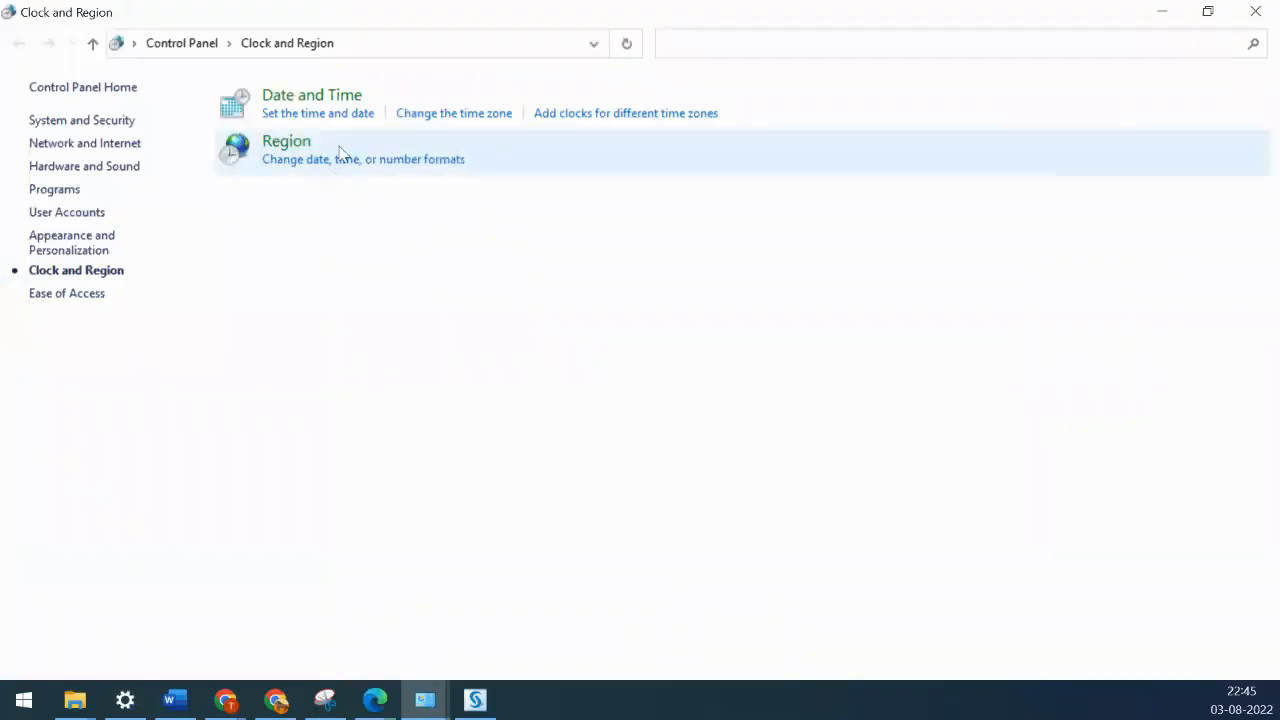
{"action": "left_click", "coordinate": [333, 114]}
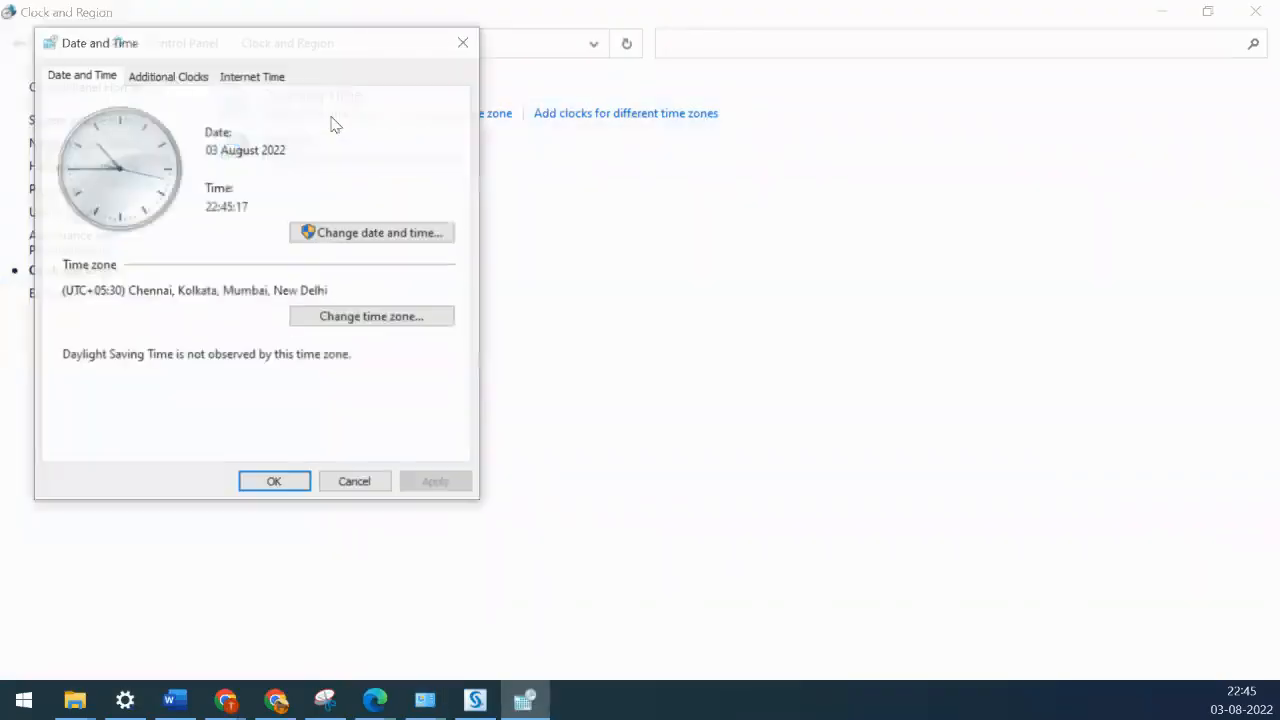
{"action": "left_click", "coordinate": [373, 241]}
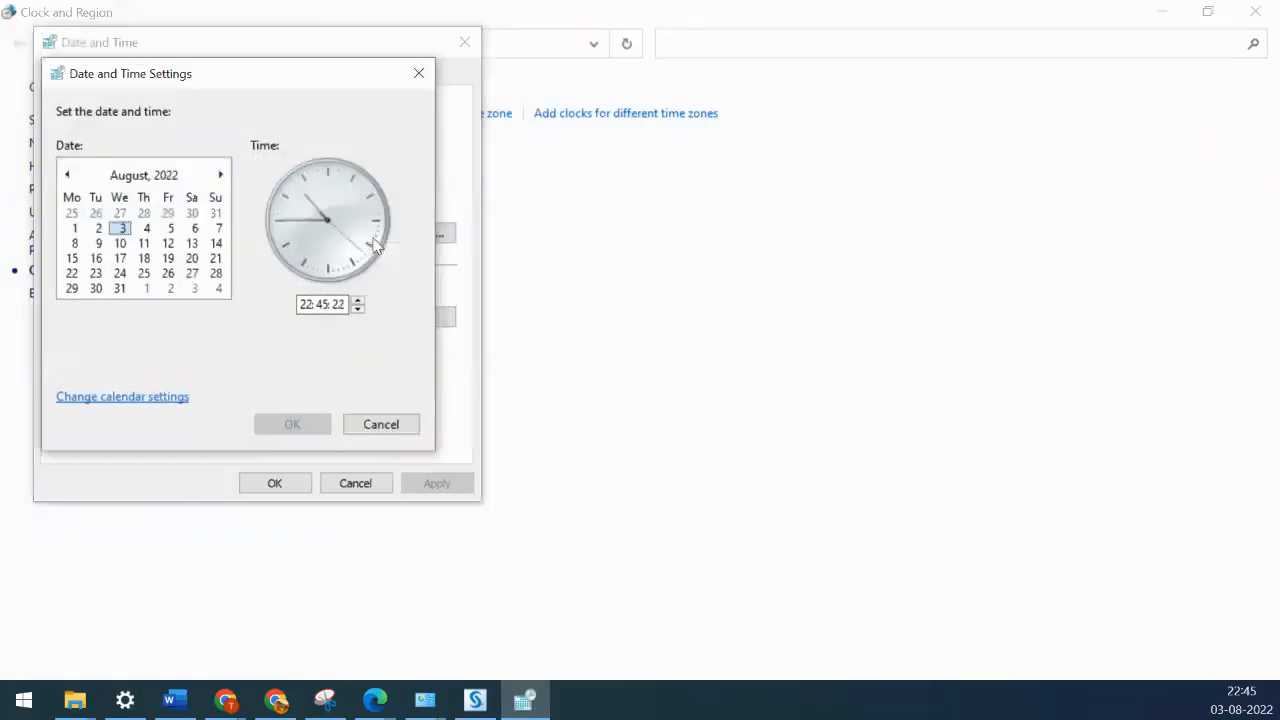
- Set the system date to 14 September 2015, confirm, and minimize Control Panel
{"action": "left_click", "coordinate": [163, 178]}
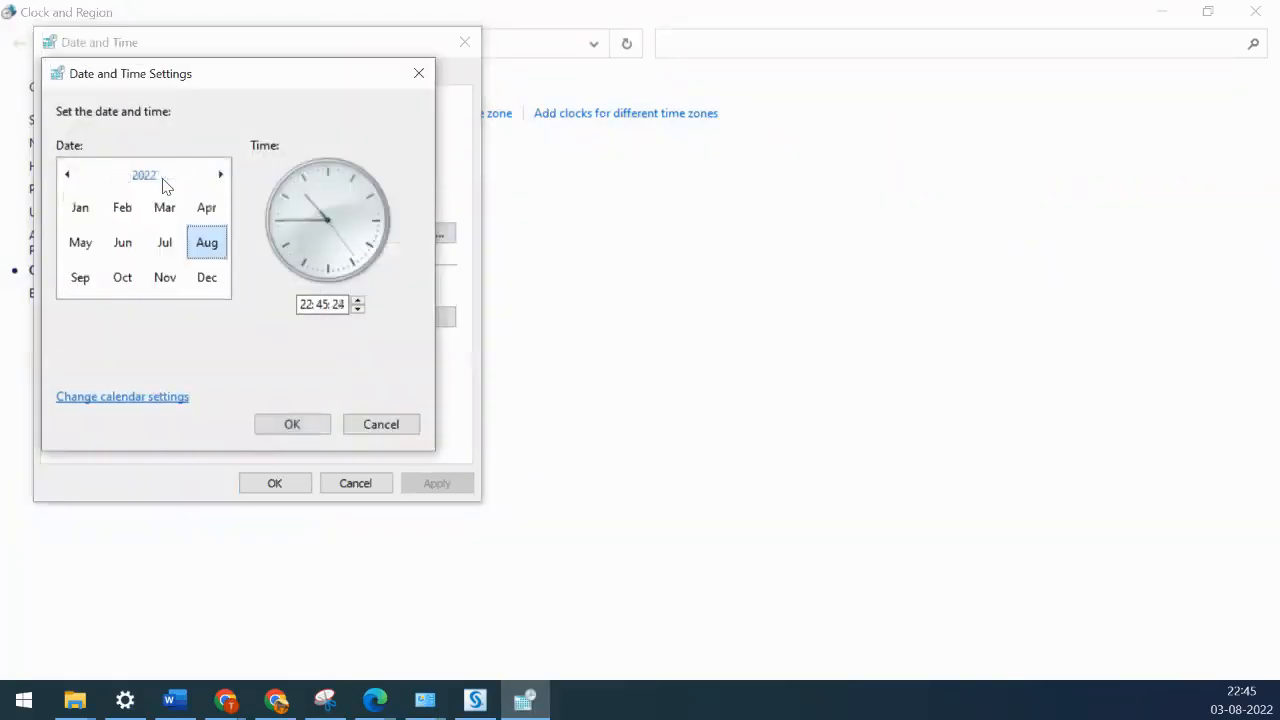
{"action": "left_click", "coordinate": [141, 178]}
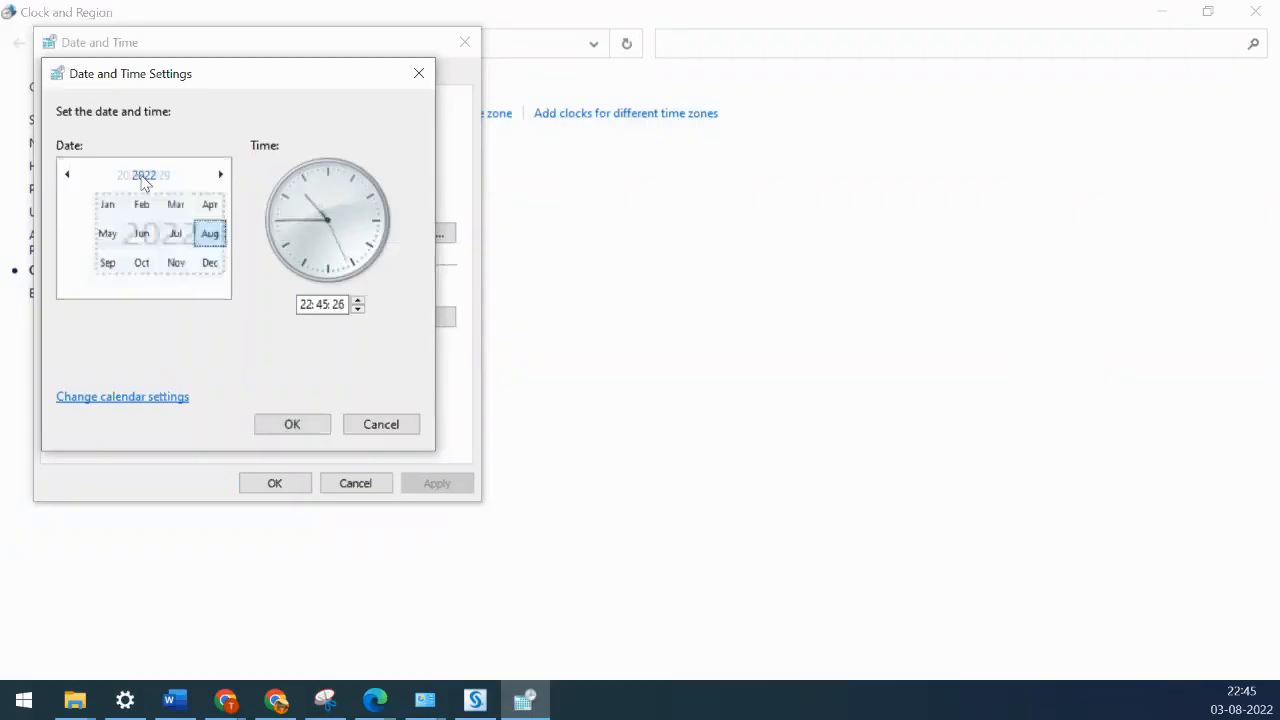
{"action": "left_click", "coordinate": [66, 175]}
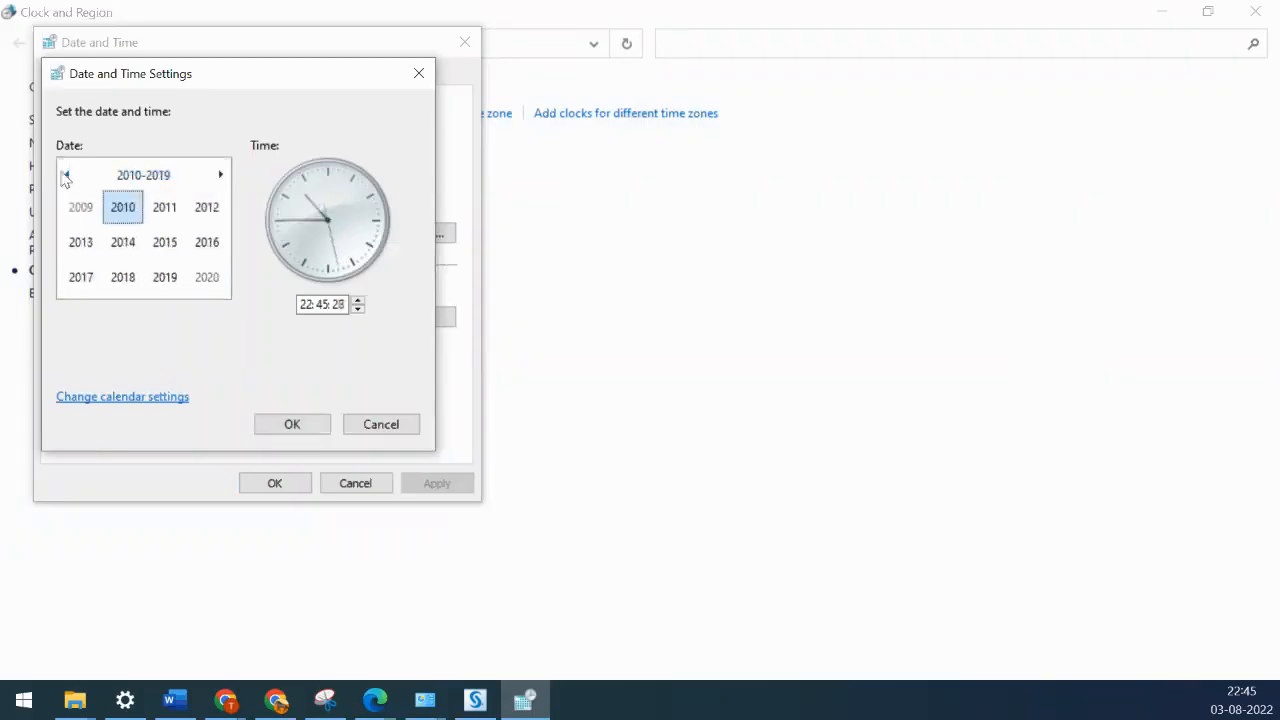
{"action": "left_click", "coordinate": [168, 243]}
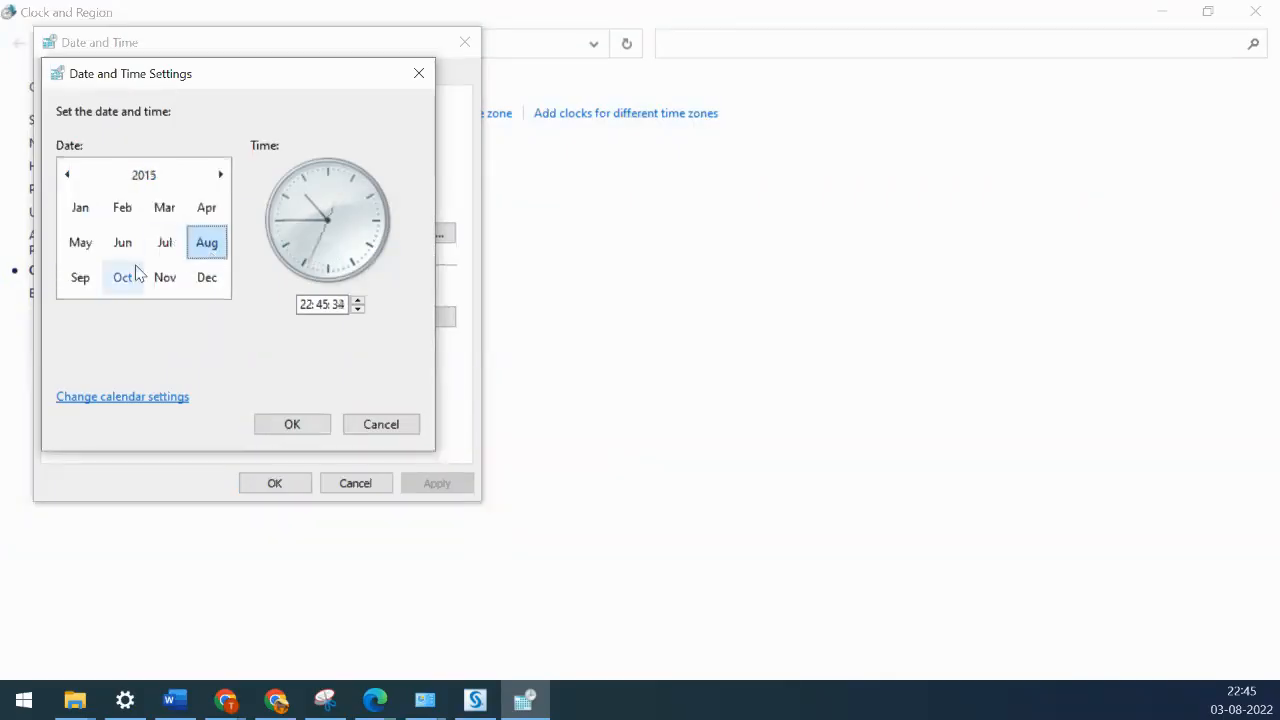
{"action": "left_click", "coordinate": [70, 285]}
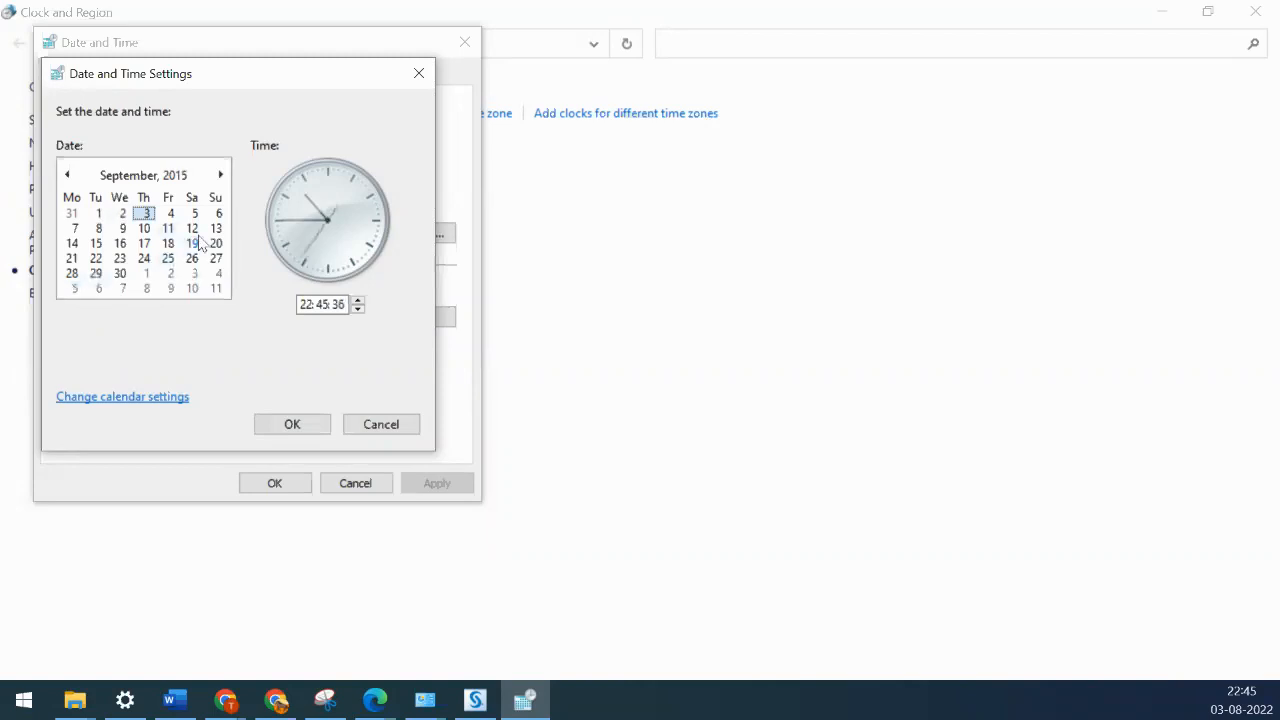
{"action": "left_click", "coordinate": [75, 246]}
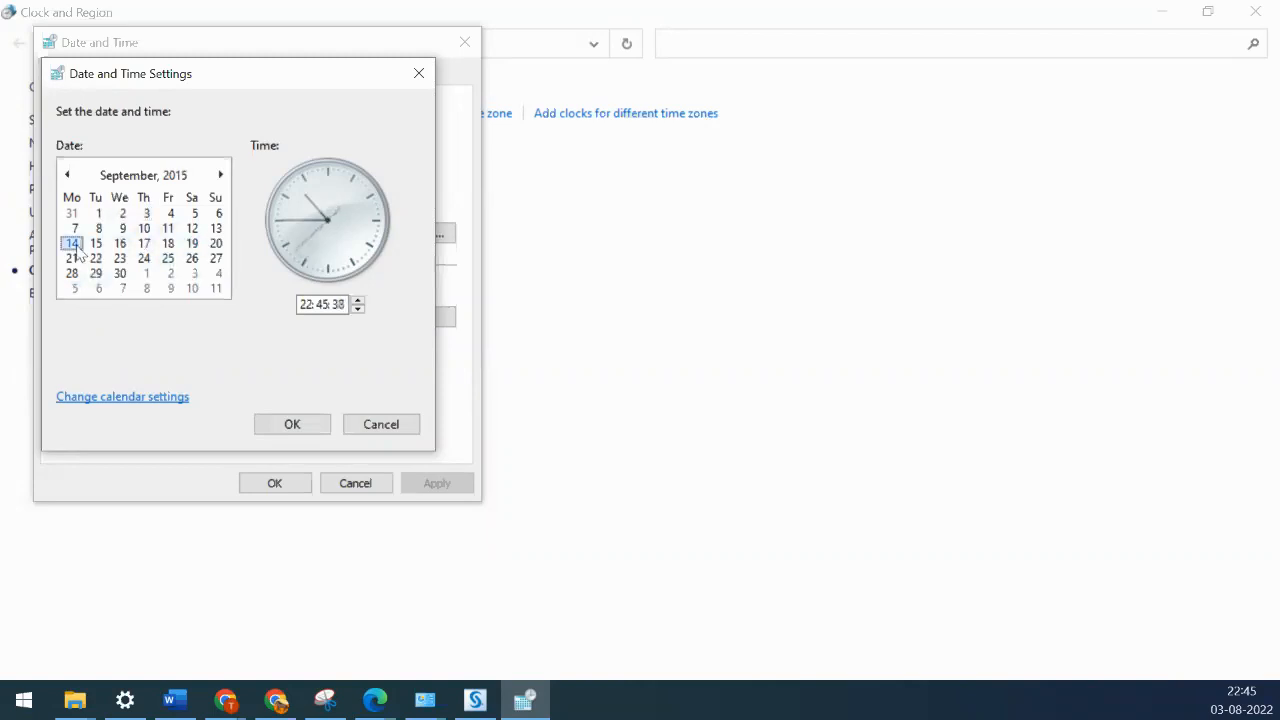
{"action": "left_click", "coordinate": [290, 425]}
{"action": "mouse_move", "coordinate": [1236, 712]}
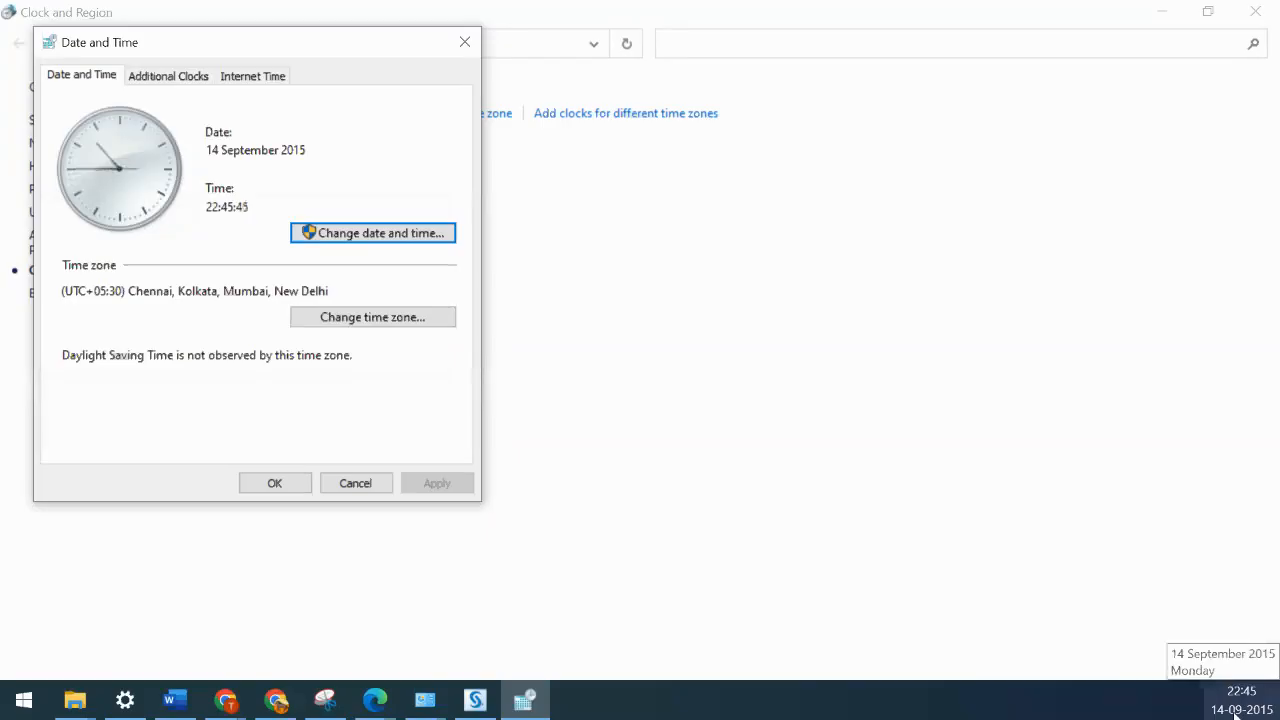
{"action": "left_click", "coordinate": [268, 488]}
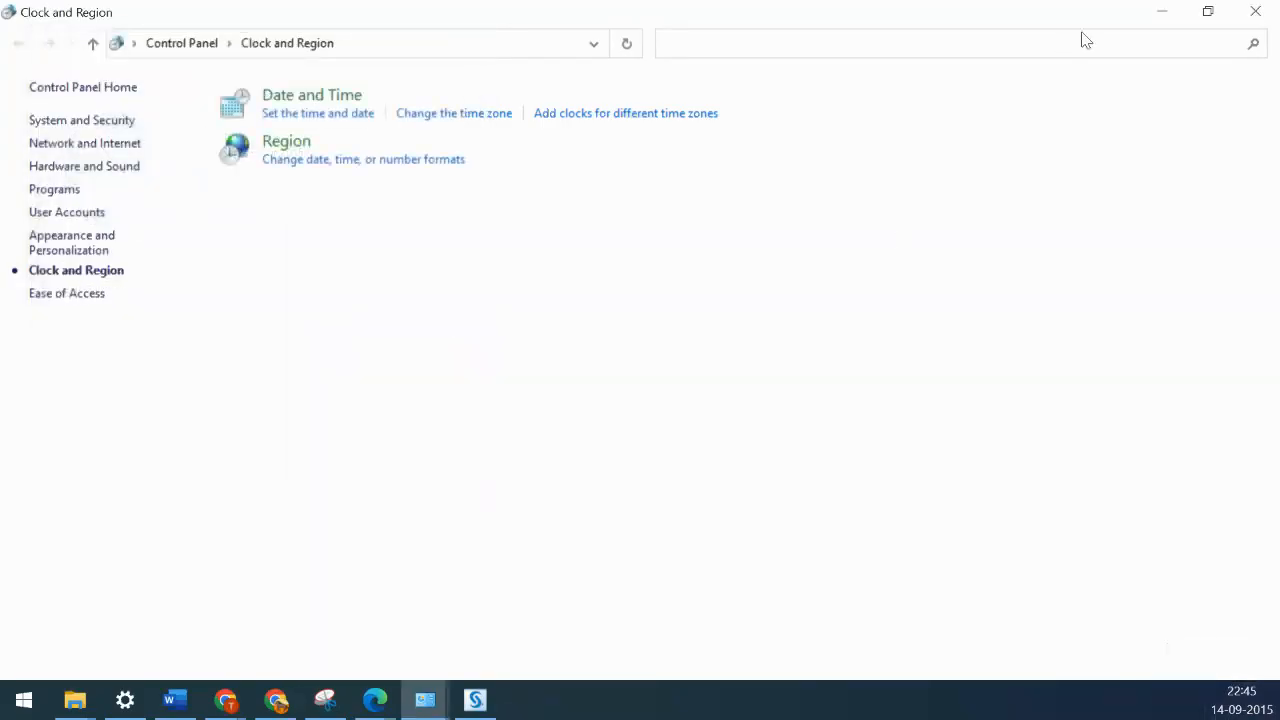
{"action": "left_click", "coordinate": [1161, 17]}
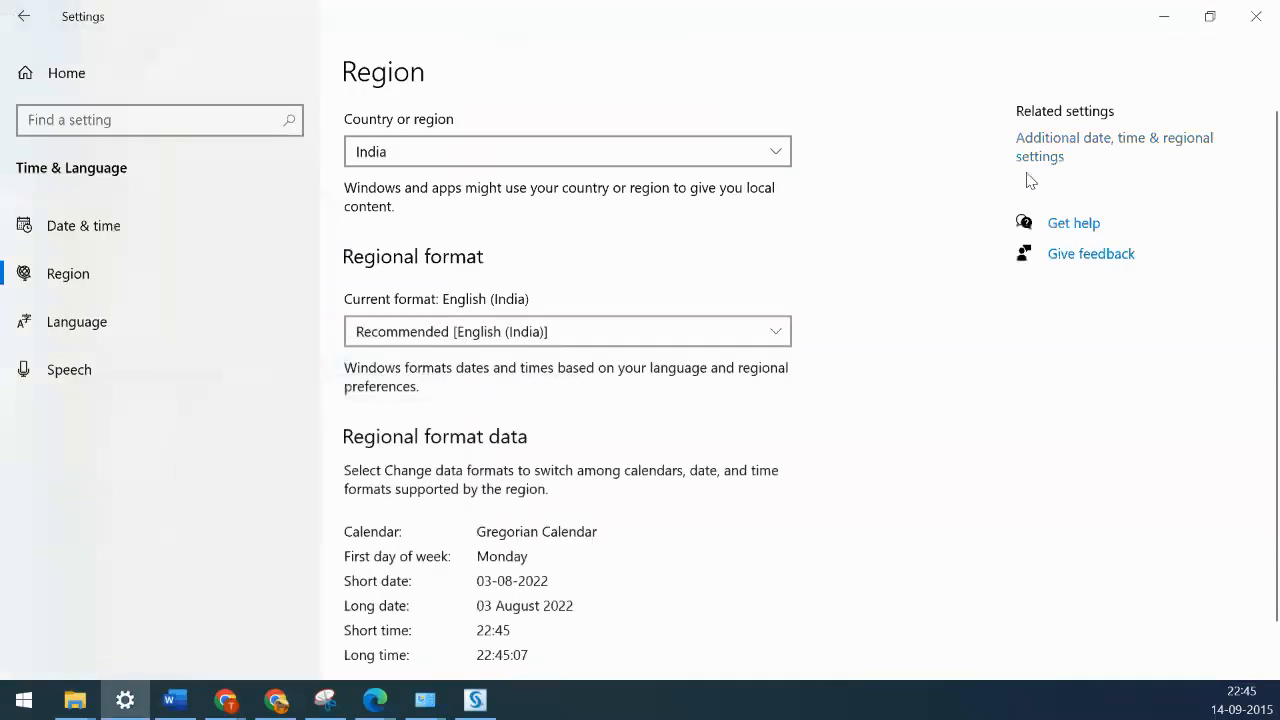
- Browse to C:\C1\ST\Supporting_docs\SAS 9.4 Copy\sid_files and load SIDx64_DownLoadLy.iR.txt
{"action": "left_click", "coordinate": [1164, 17]}
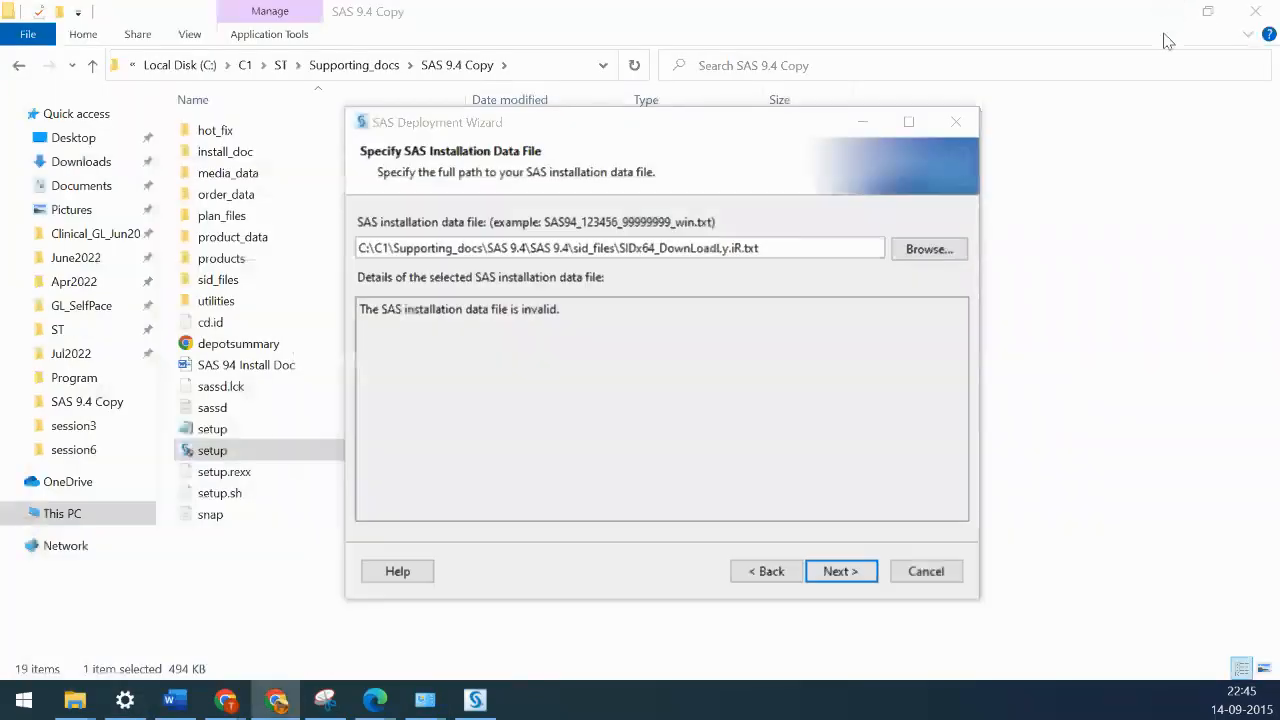
{"action": "left_click", "coordinate": [930, 252]}
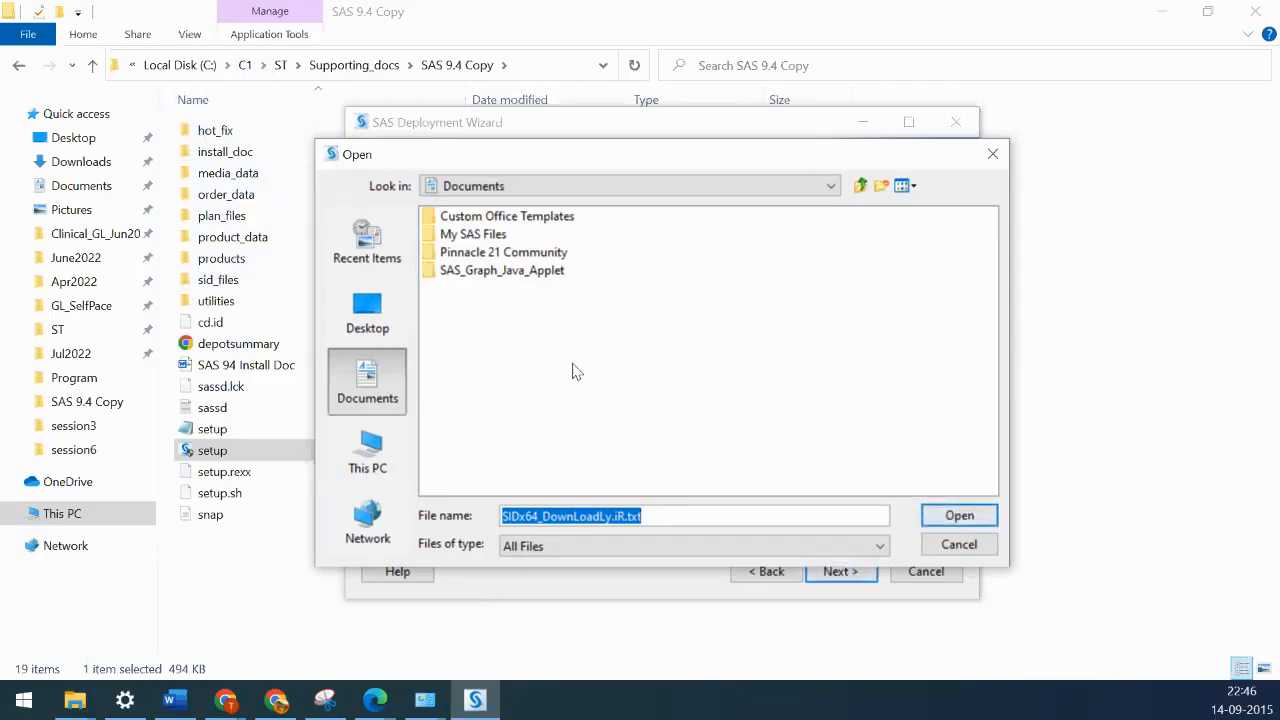
{"action": "left_click", "coordinate": [366, 455]}
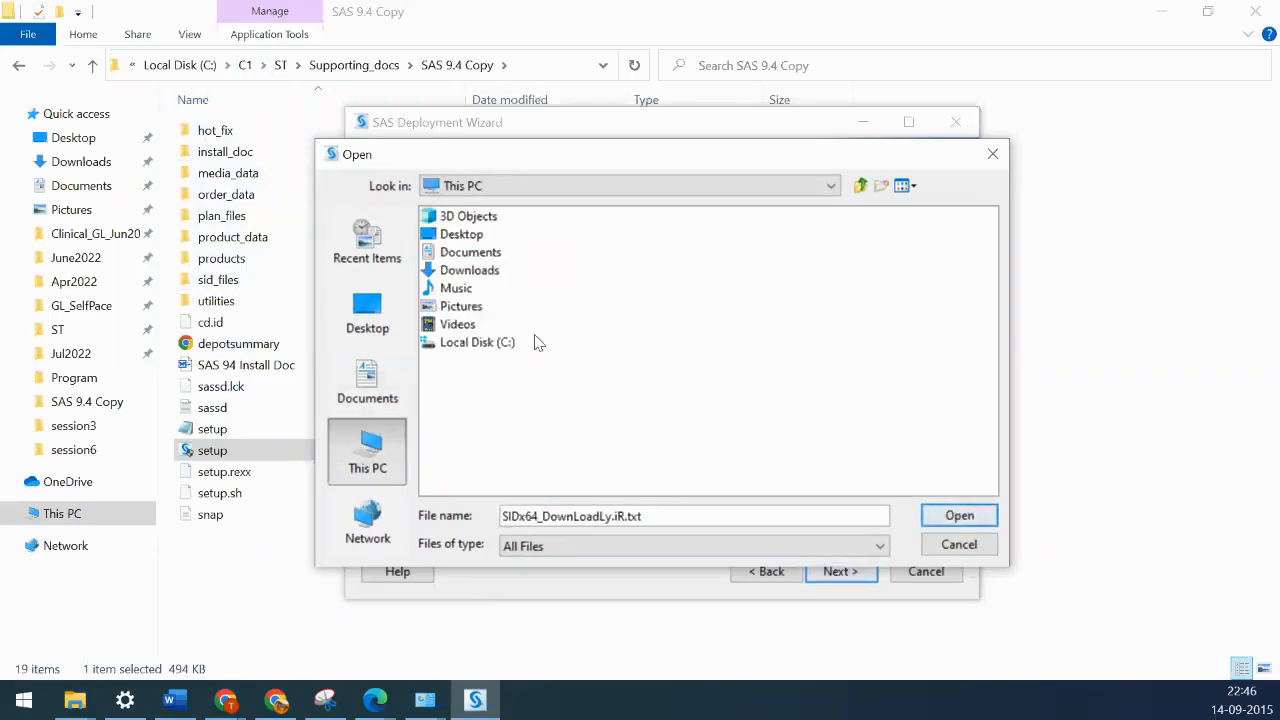
{"action": "double_click", "coordinate": [478, 342]}
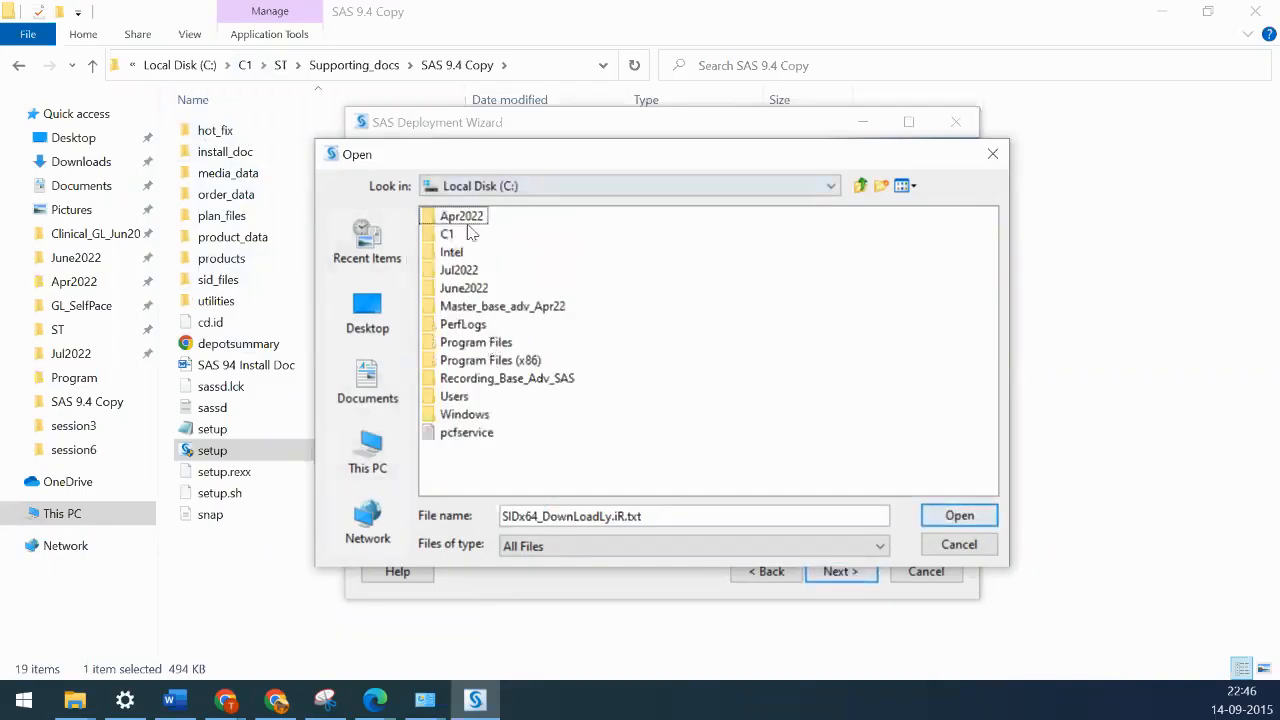
{"action": "double_click", "coordinate": [438, 238]}
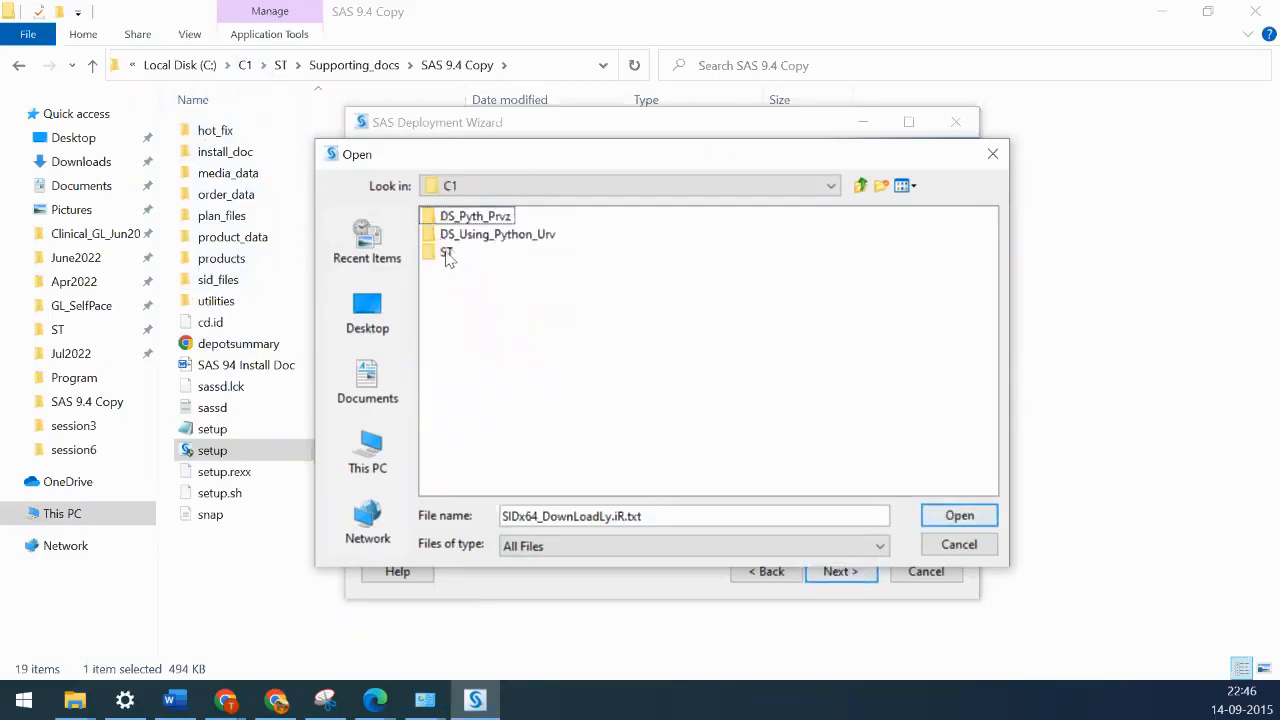
{"action": "double_click", "coordinate": [447, 254]}
{"action": "double_click", "coordinate": [463, 236]}
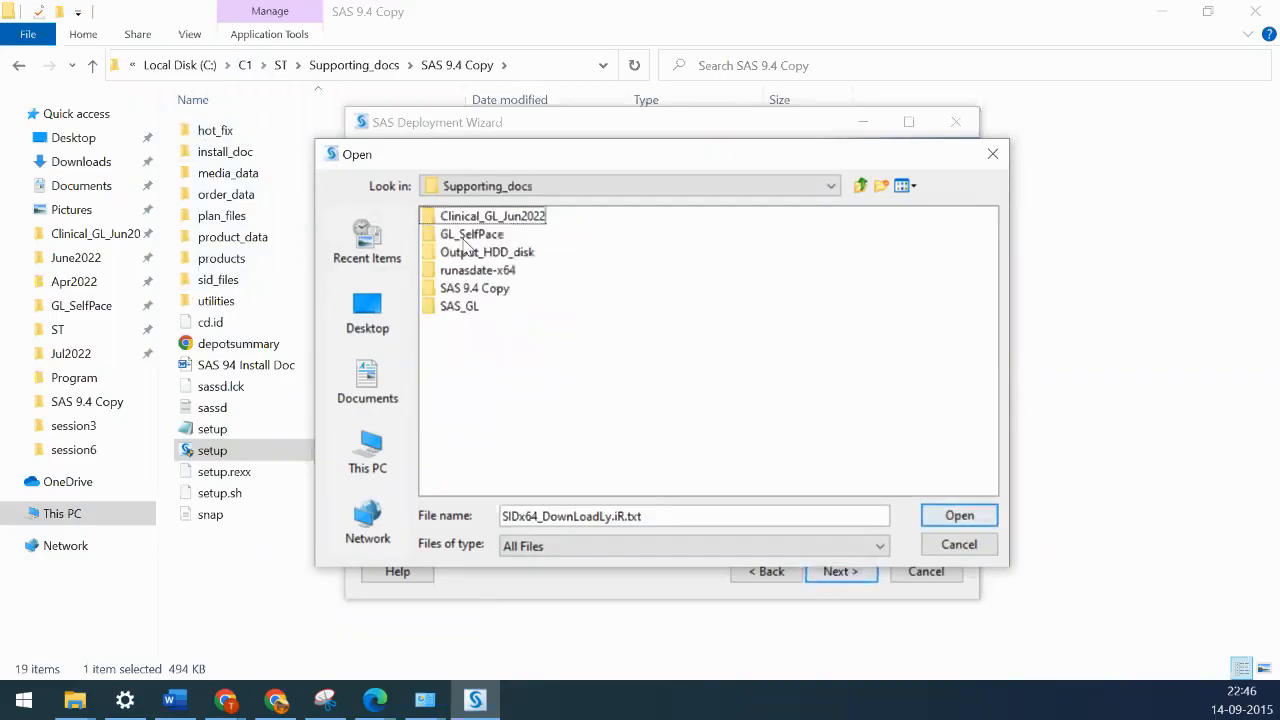
{"action": "double_click", "coordinate": [474, 289]}
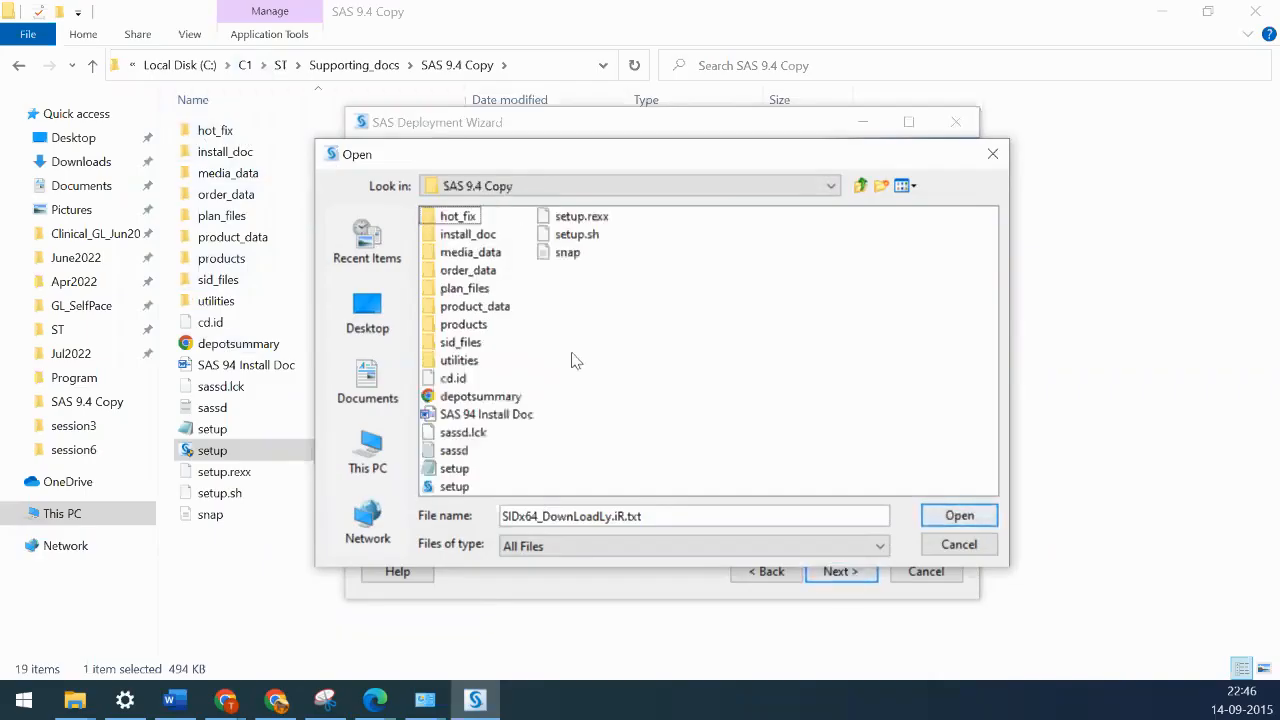
{"action": "double_click", "coordinate": [470, 342]}
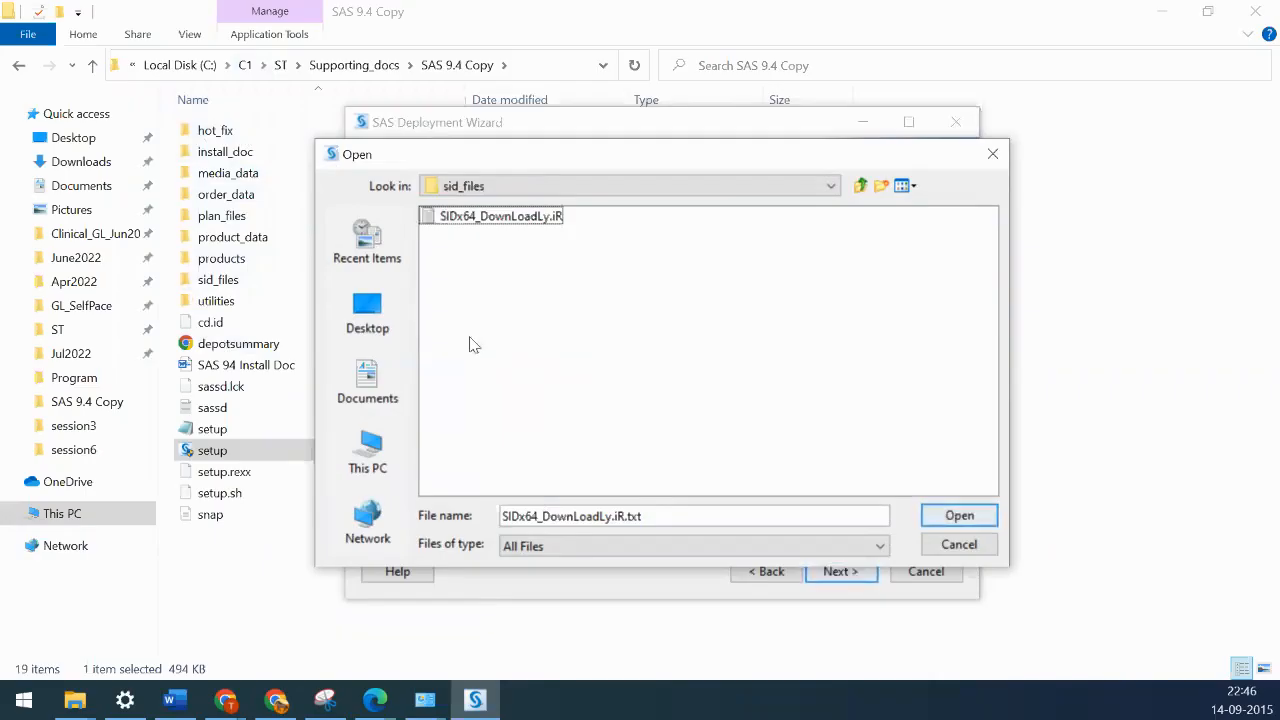
{"action": "left_click", "coordinate": [499, 217]}
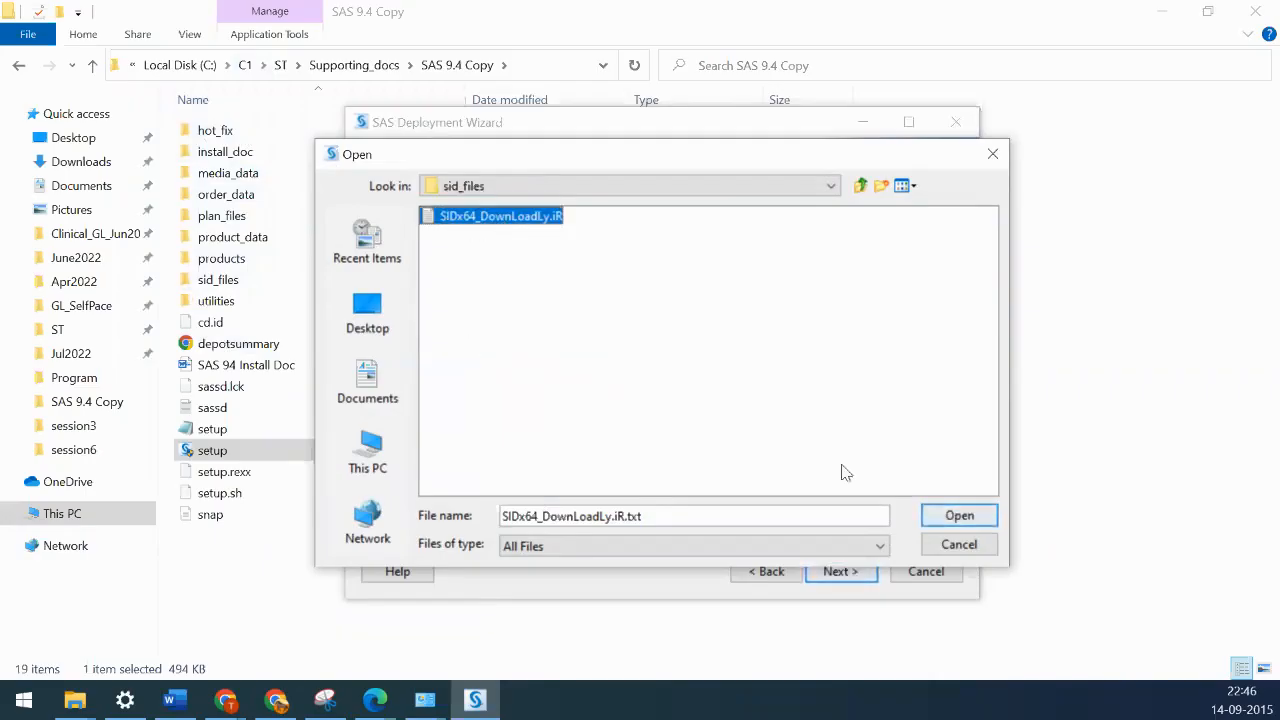
{"action": "left_click", "coordinate": [963, 515]}
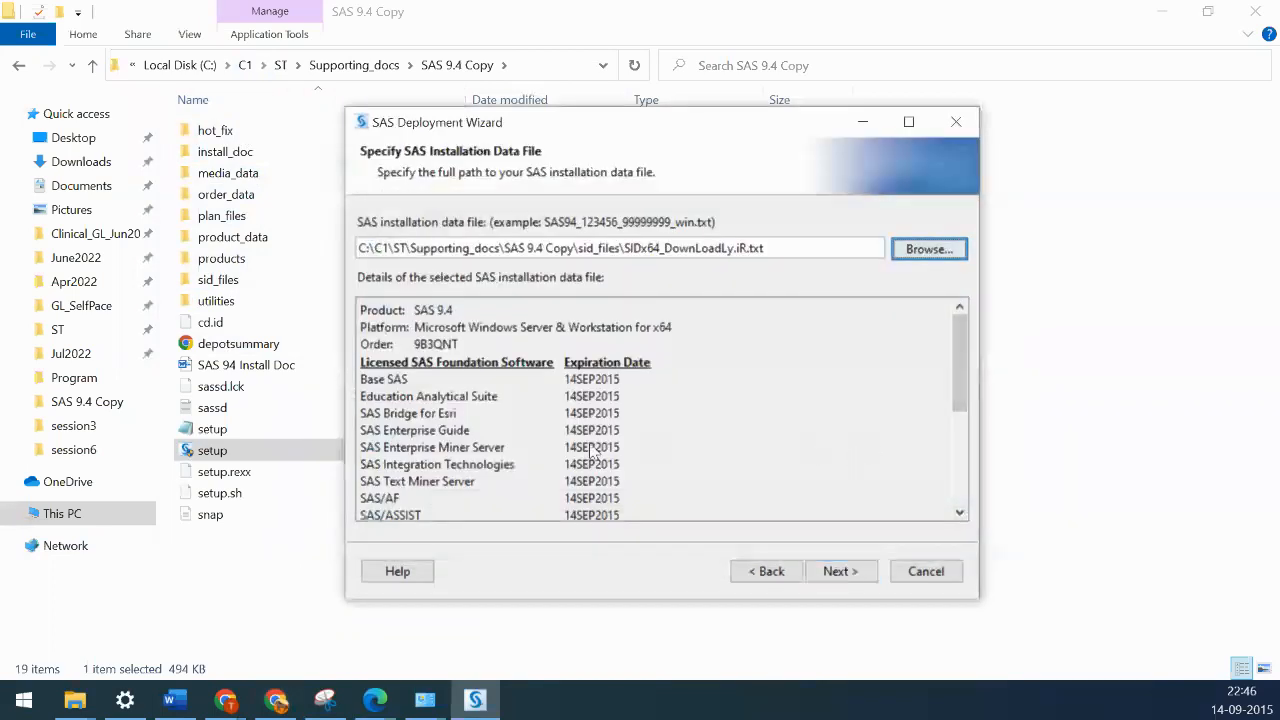
{"action": "scroll", "coordinate": [617, 368], "scroll_direction": "down", "scroll_amount": 4}
{"action": "scroll", "coordinate": [617, 368], "scroll_direction": "down", "scroll_amount": 1}
{"action": "scroll", "coordinate": [610, 372], "scroll_direction": "up", "scroll_amount": 4}
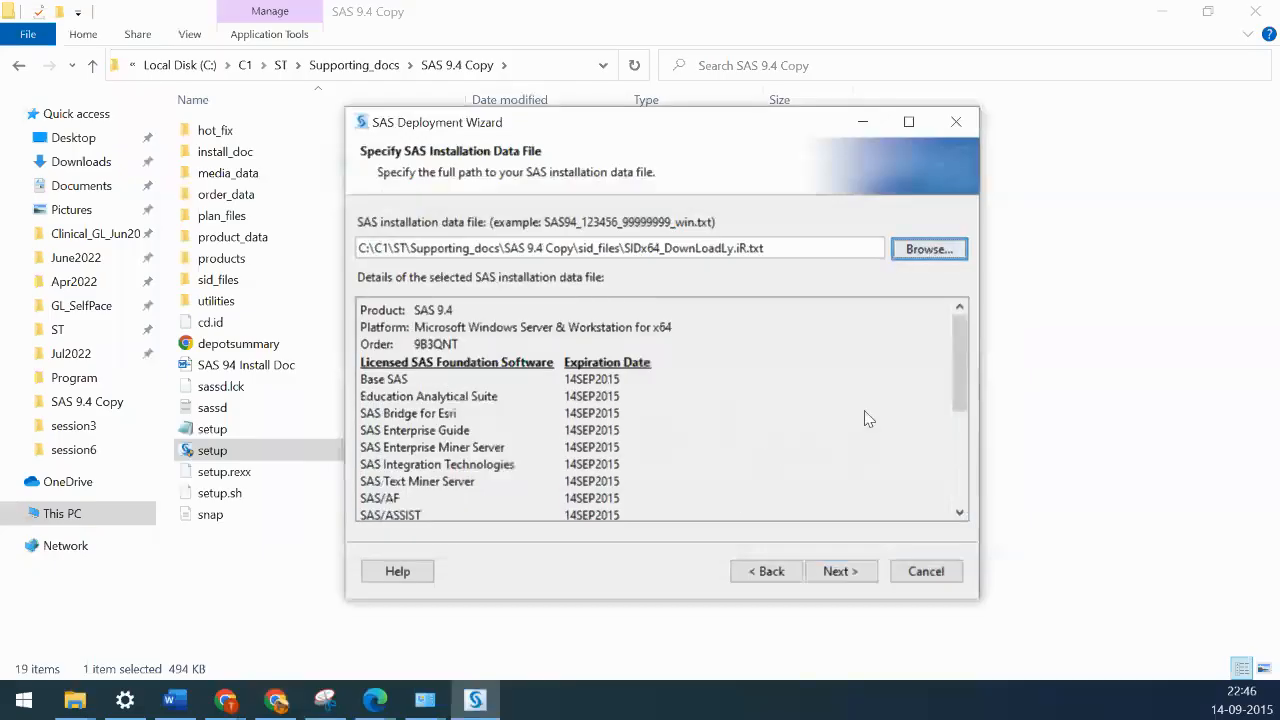
{"action": "scroll", "coordinate": [866, 416], "scroll_direction": "down", "scroll_amount": 5}
{"action": "scroll", "coordinate": [864, 413], "scroll_direction": "up", "scroll_amount": 5}
{"action": "key", "text": "alt+Tab"}
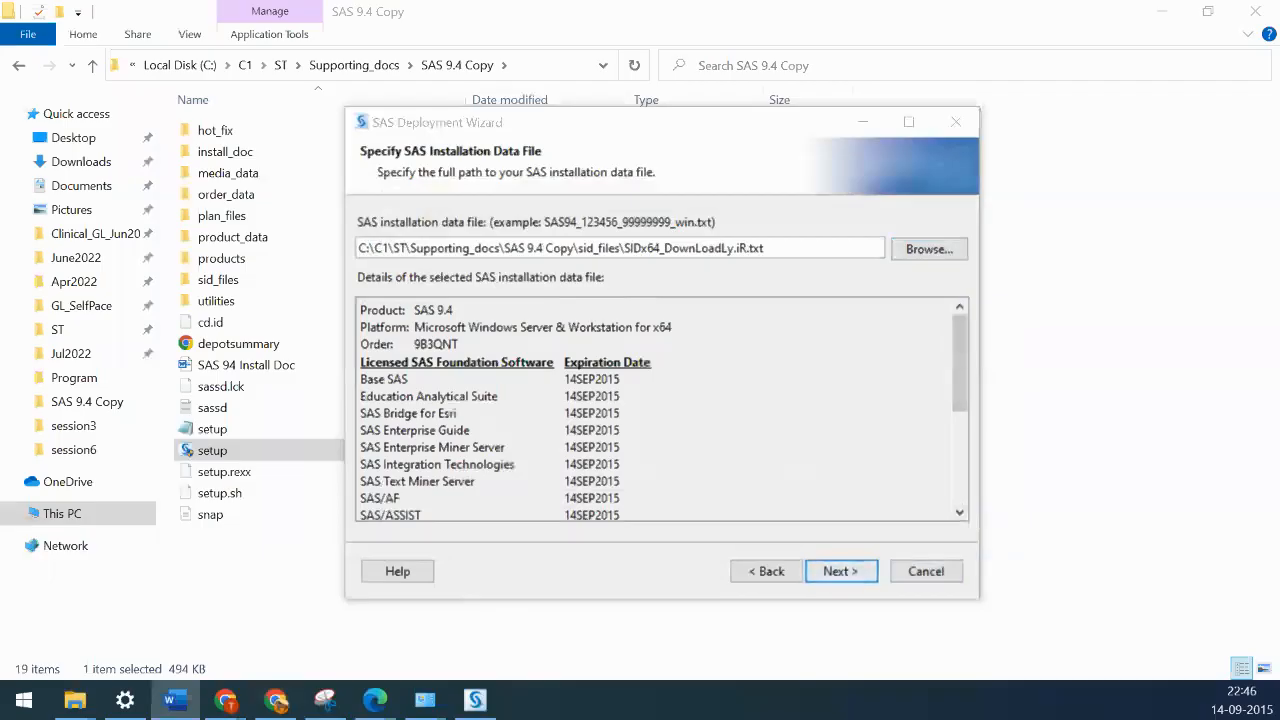
{"action": "left_click", "coordinate": [852, 576]}
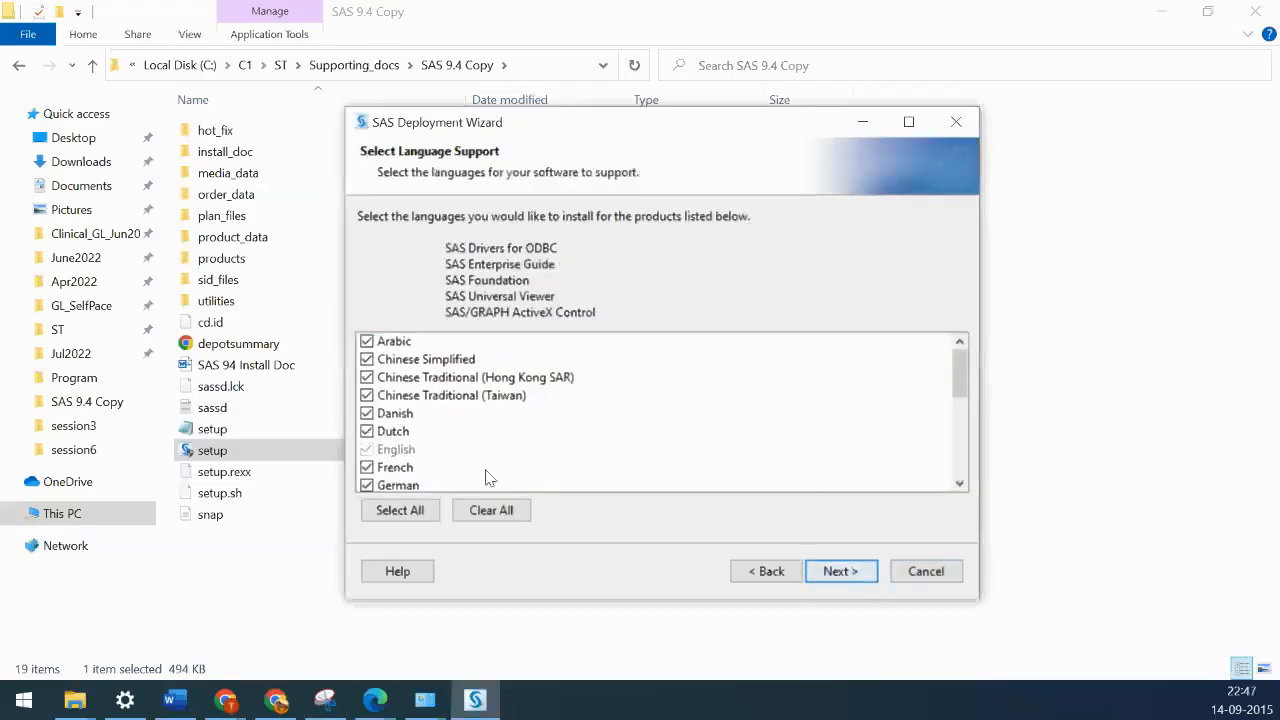
- Deselect all extra languages so only English remains, then continue
{"action": "left_click", "coordinate": [485, 512]}
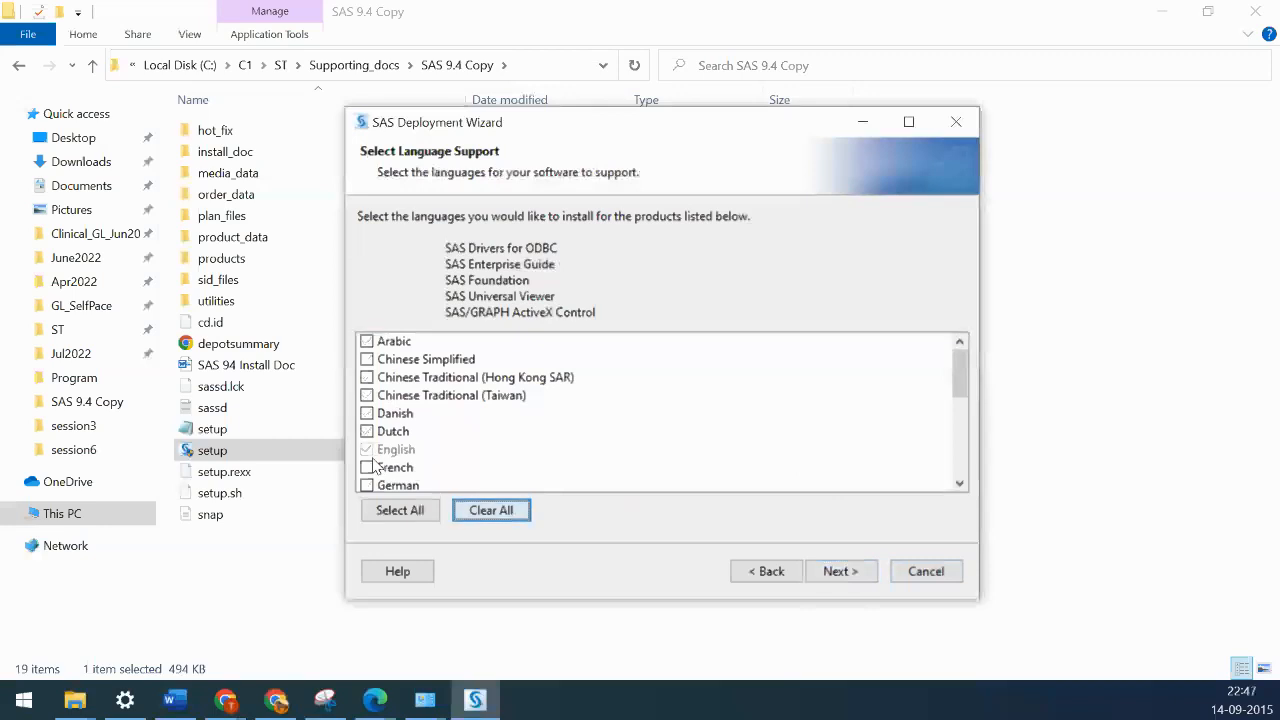
{"action": "scroll", "coordinate": [657, 455], "scroll_direction": "down", "scroll_amount": 5}
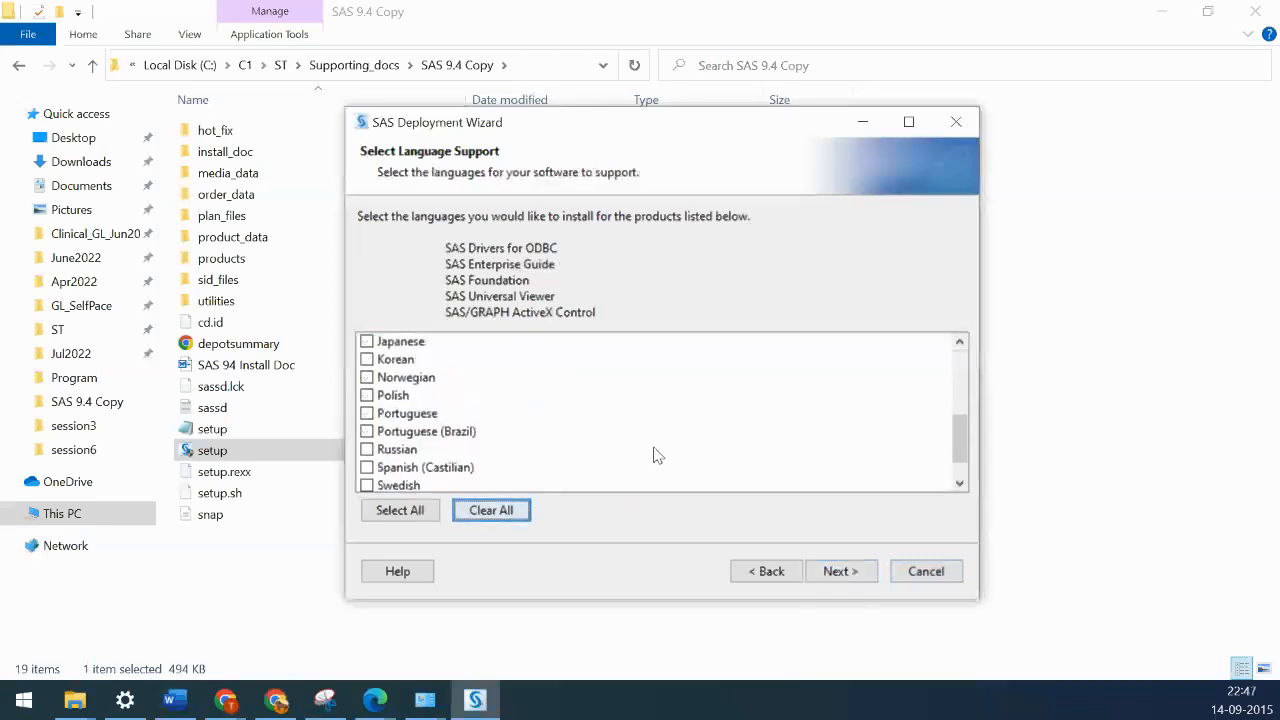
{"action": "scroll", "coordinate": [657, 455], "scroll_direction": "up", "scroll_amount": 5}
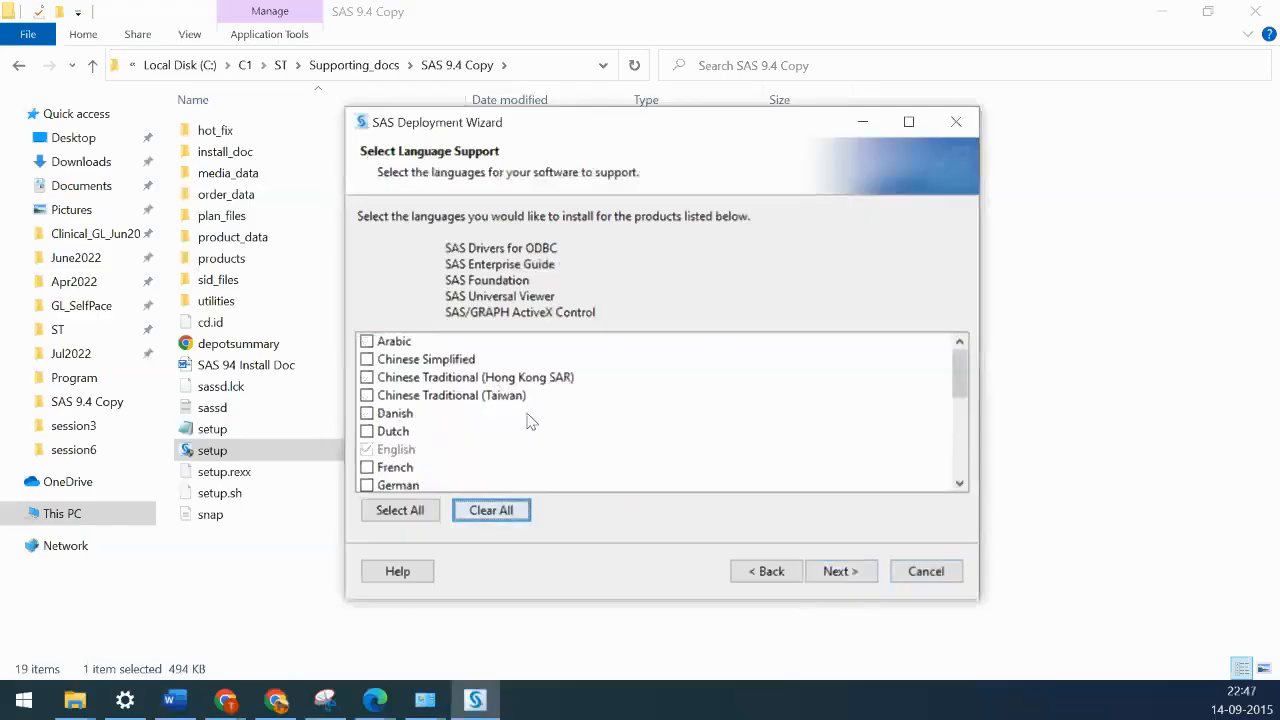
{"action": "scroll", "coordinate": [530, 421], "scroll_direction": "down", "scroll_amount": 1}
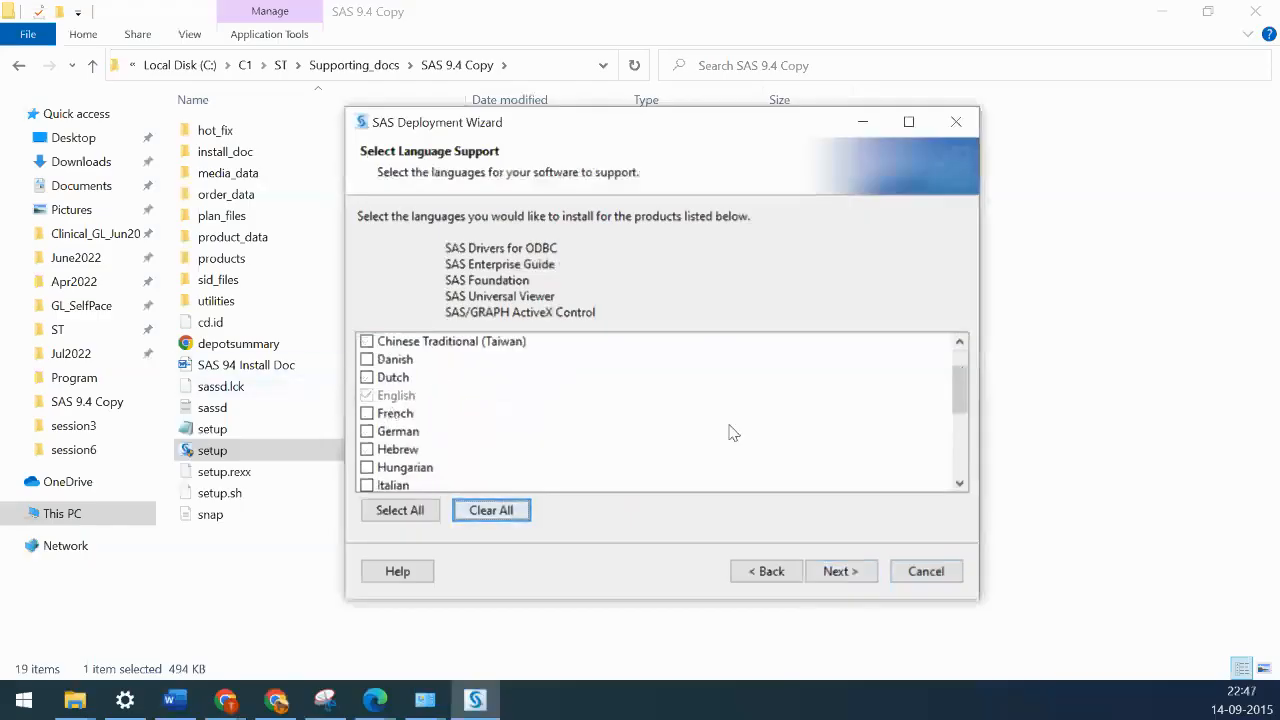
{"action": "scroll", "coordinate": [730, 433], "scroll_direction": "down", "scroll_amount": 4}
{"action": "left_click", "coordinate": [855, 583]}
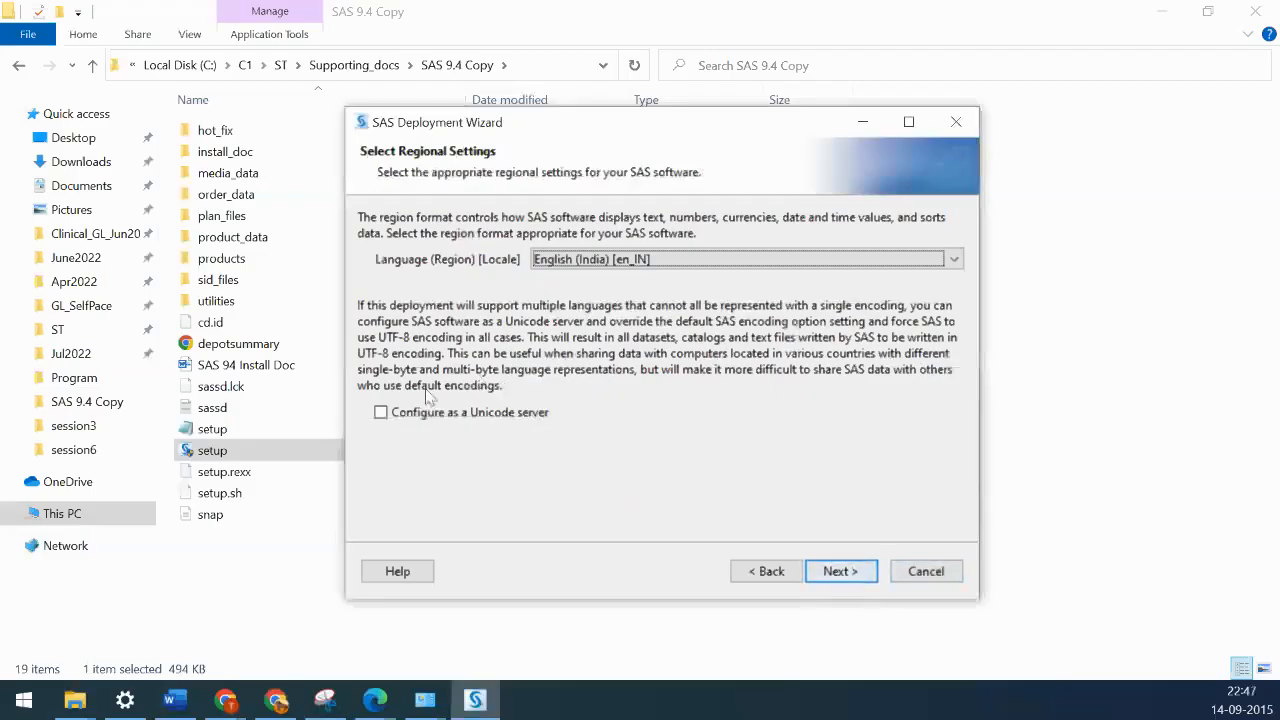
- Accept the English (India) locale and keep SAS Foundation (64-bit) as default product
{"action": "left_click", "coordinate": [381, 413]}
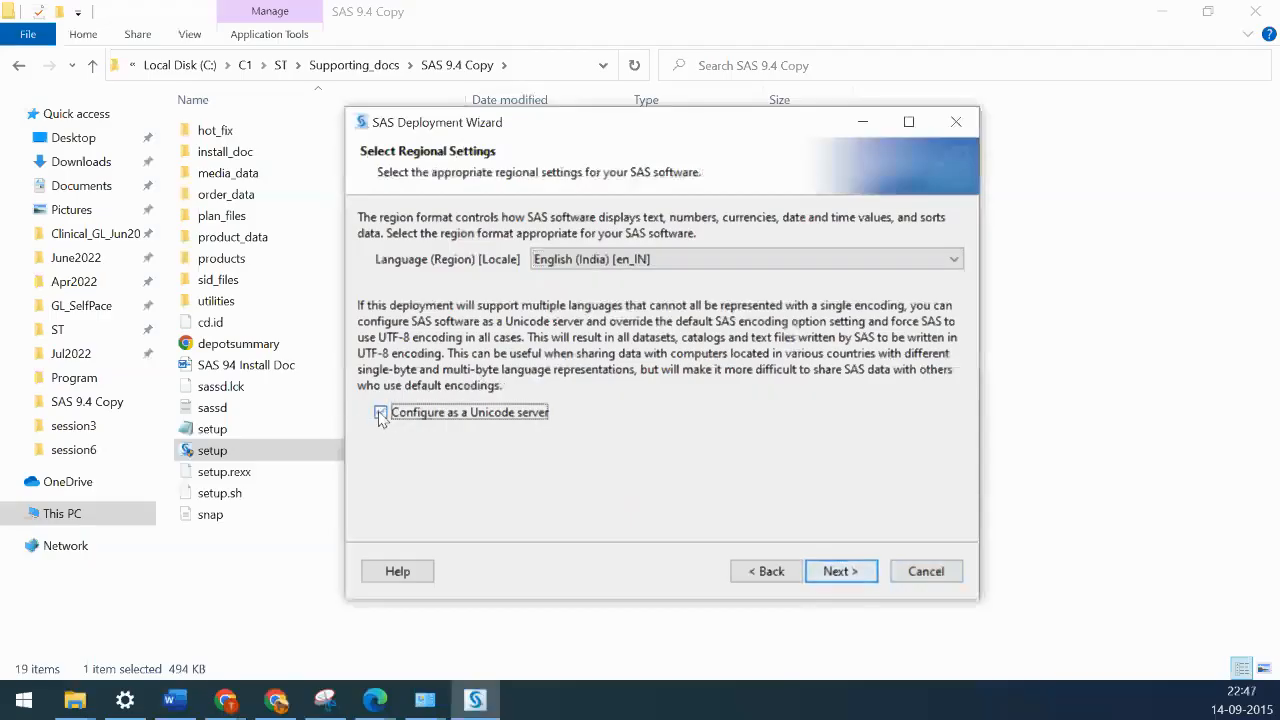
{"action": "left_click", "coordinate": [846, 573]}
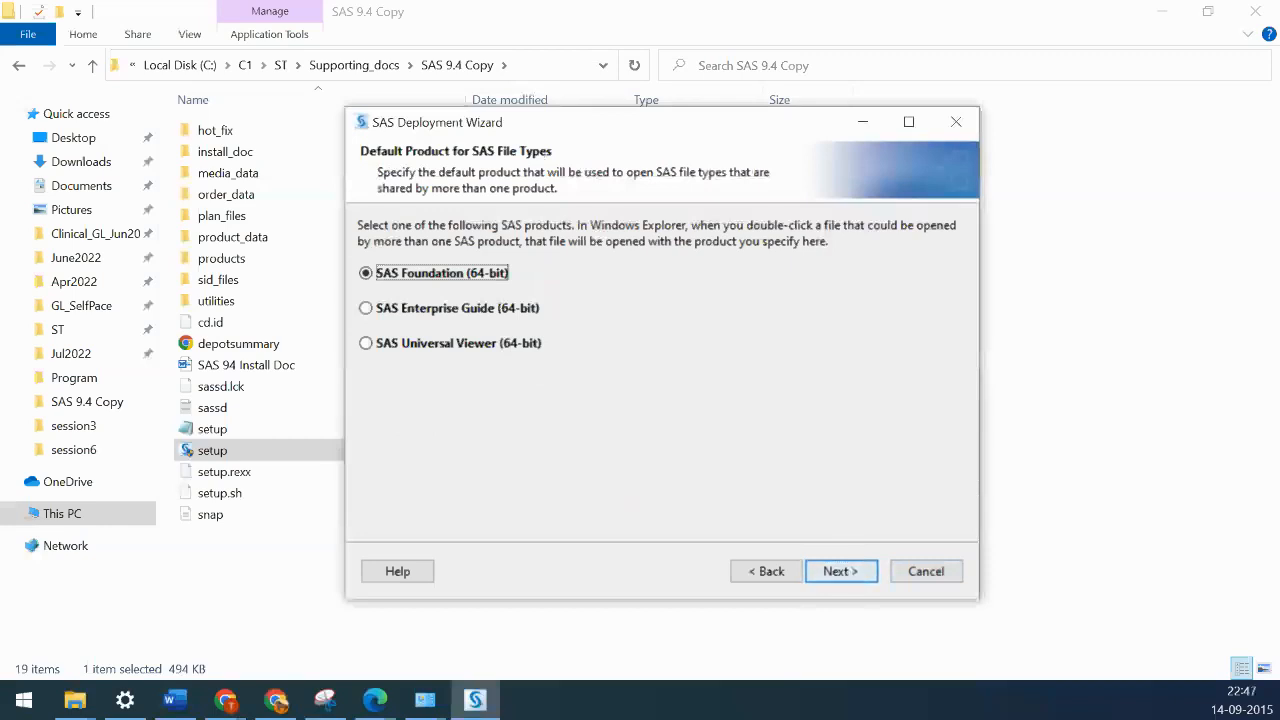
{"action": "left_click", "coordinate": [849, 574]}
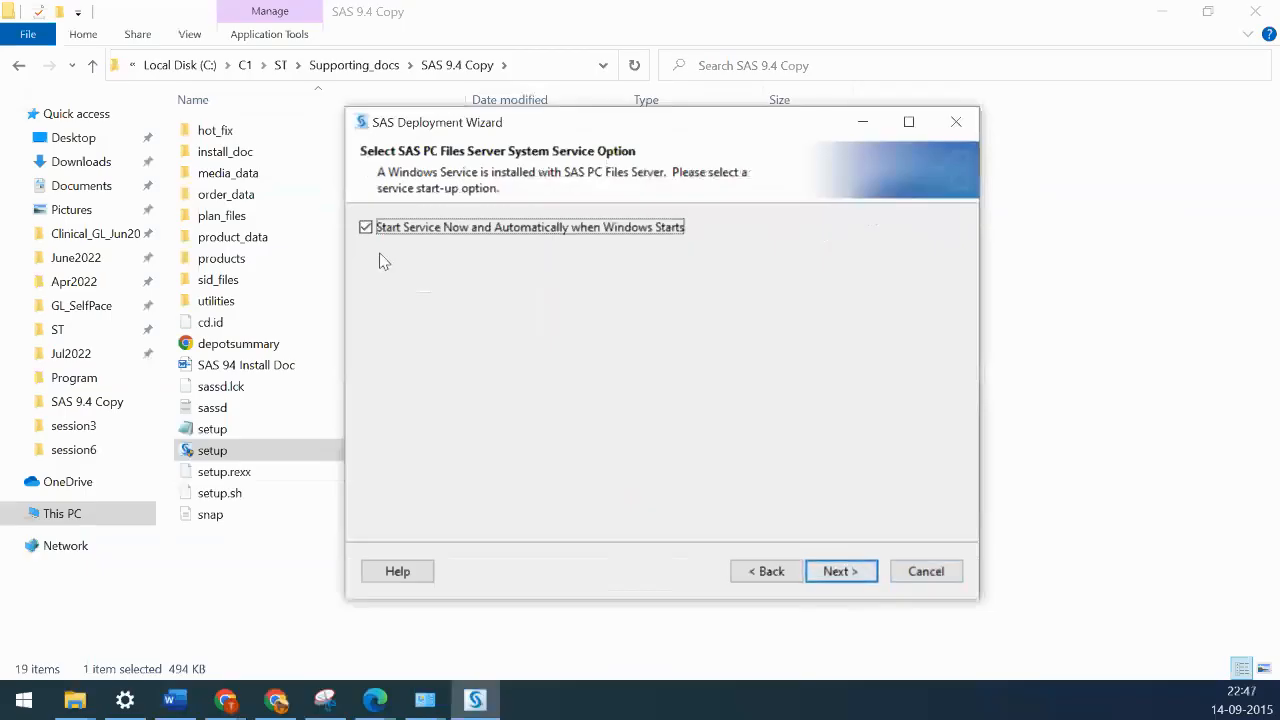
- Keep the PC Files Server starting automatically on port 9621 and run the system check
{"action": "left_click", "coordinate": [824, 572]}
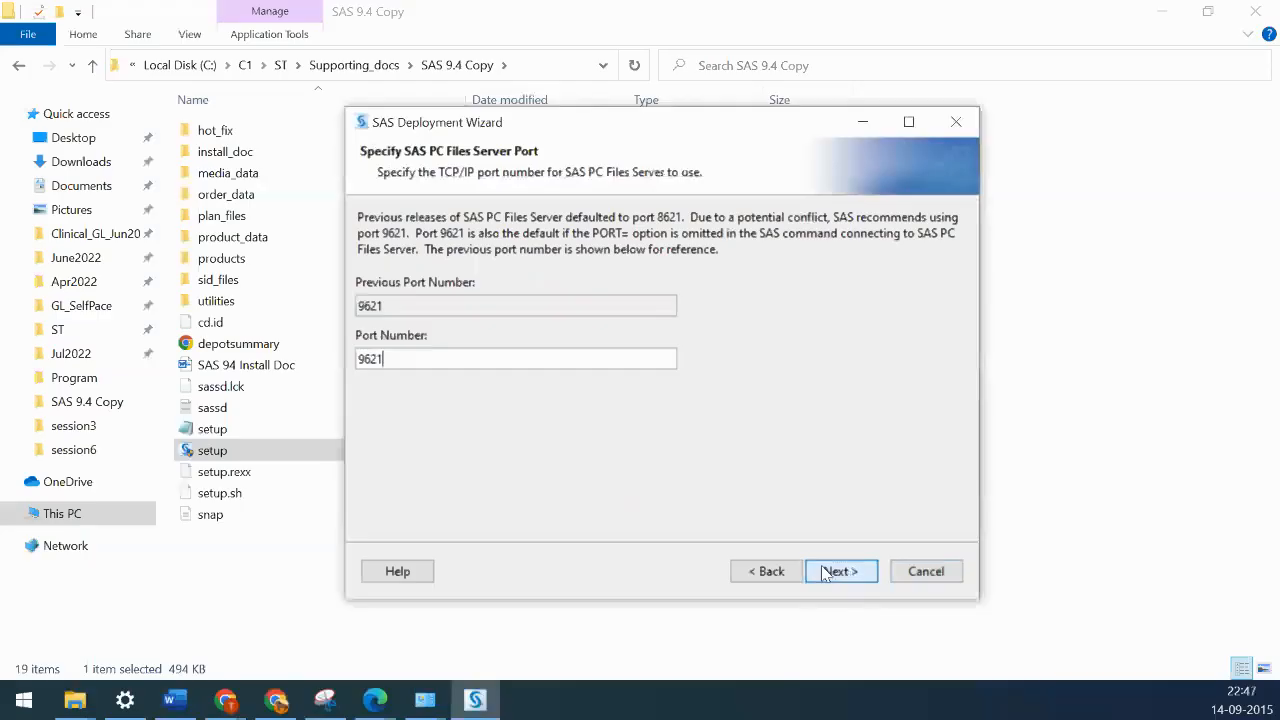
{"action": "left_click", "coordinate": [824, 572]}
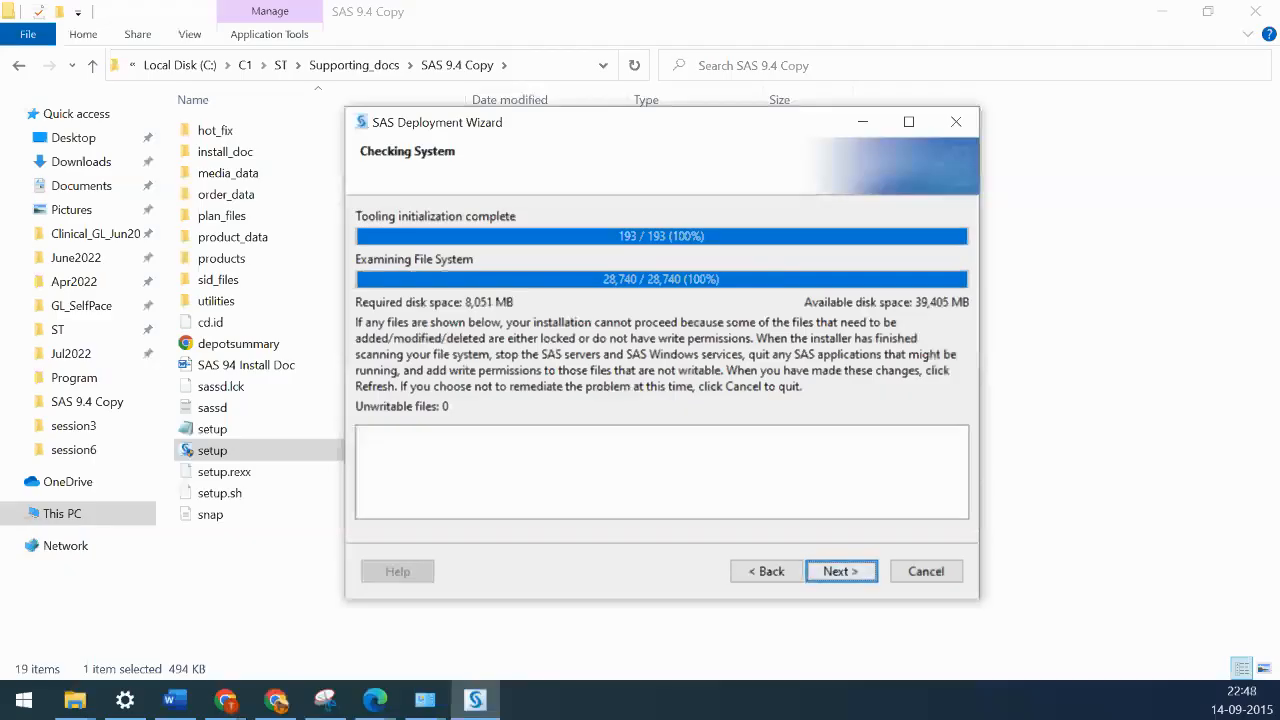
- Scroll through the 182-item Deployment Summary and start the SAS installation
{"action": "left_click", "coordinate": [840, 571]}
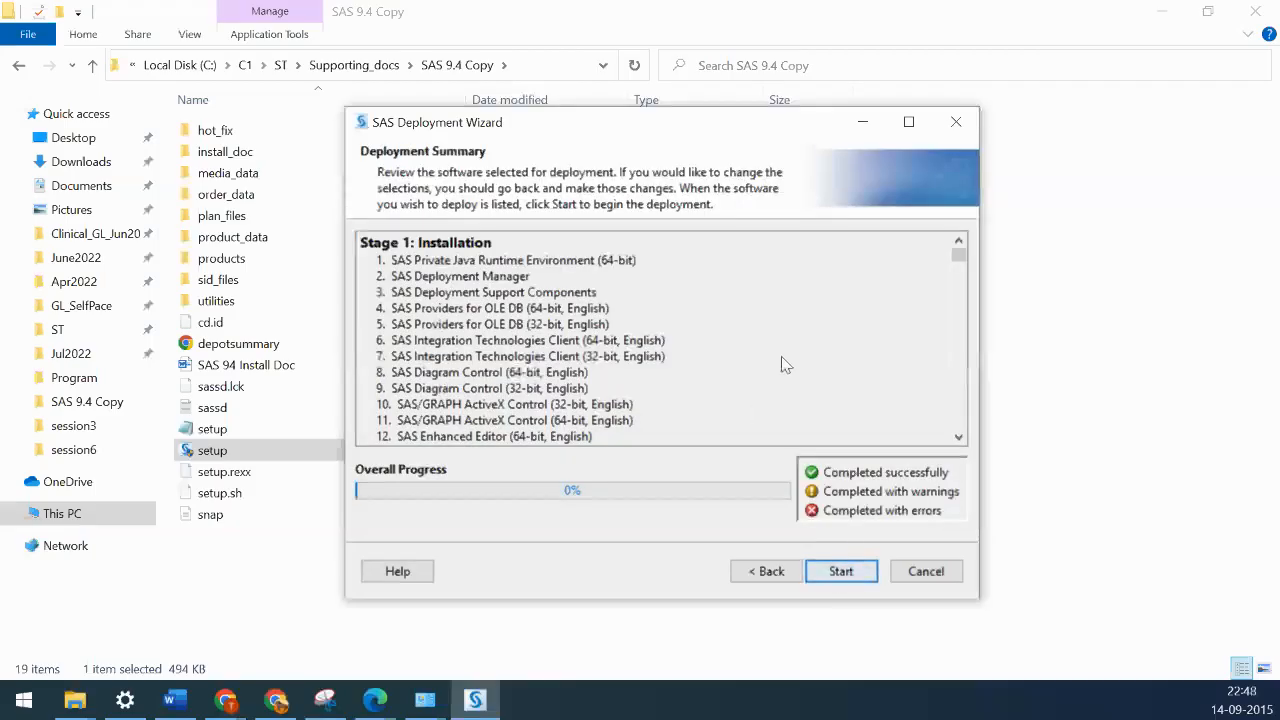
{"action": "scroll", "coordinate": [786, 340], "scroll_direction": "down", "scroll_amount": 18}
{"action": "scroll", "coordinate": [786, 337], "scroll_direction": "down", "scroll_amount": 20}
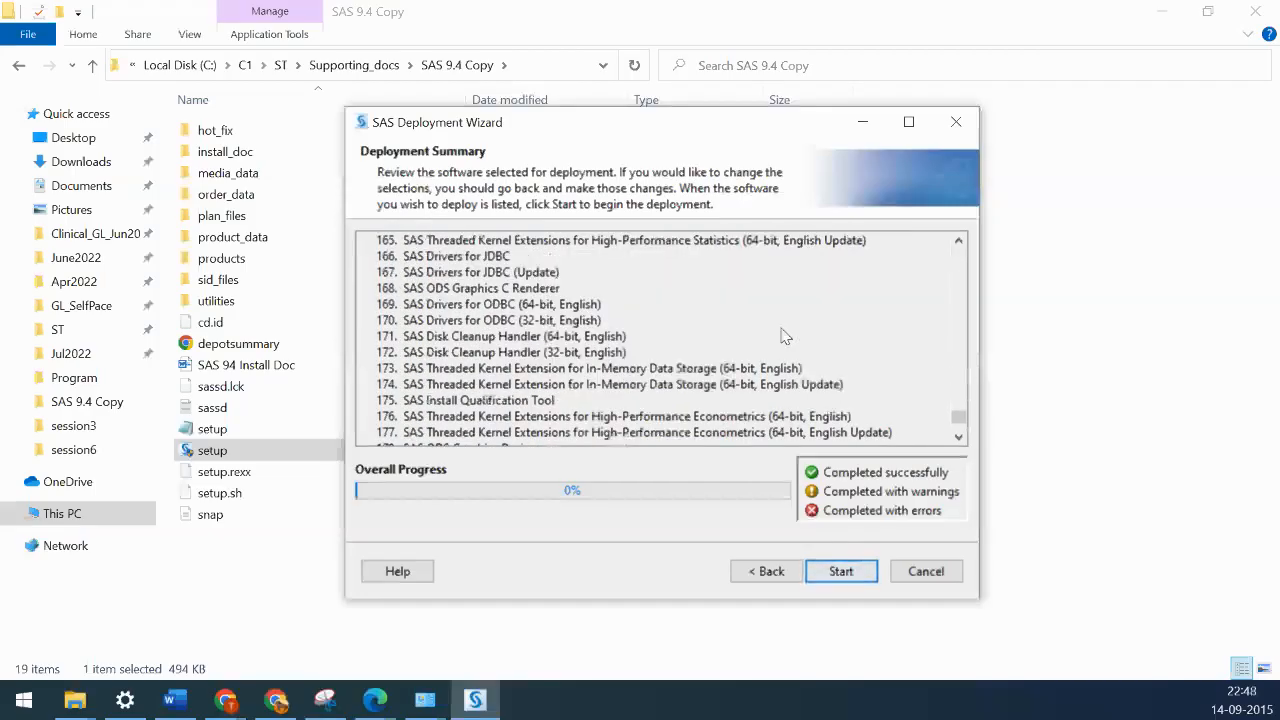
{"action": "scroll", "coordinate": [786, 337], "scroll_direction": "down", "scroll_amount": 6}
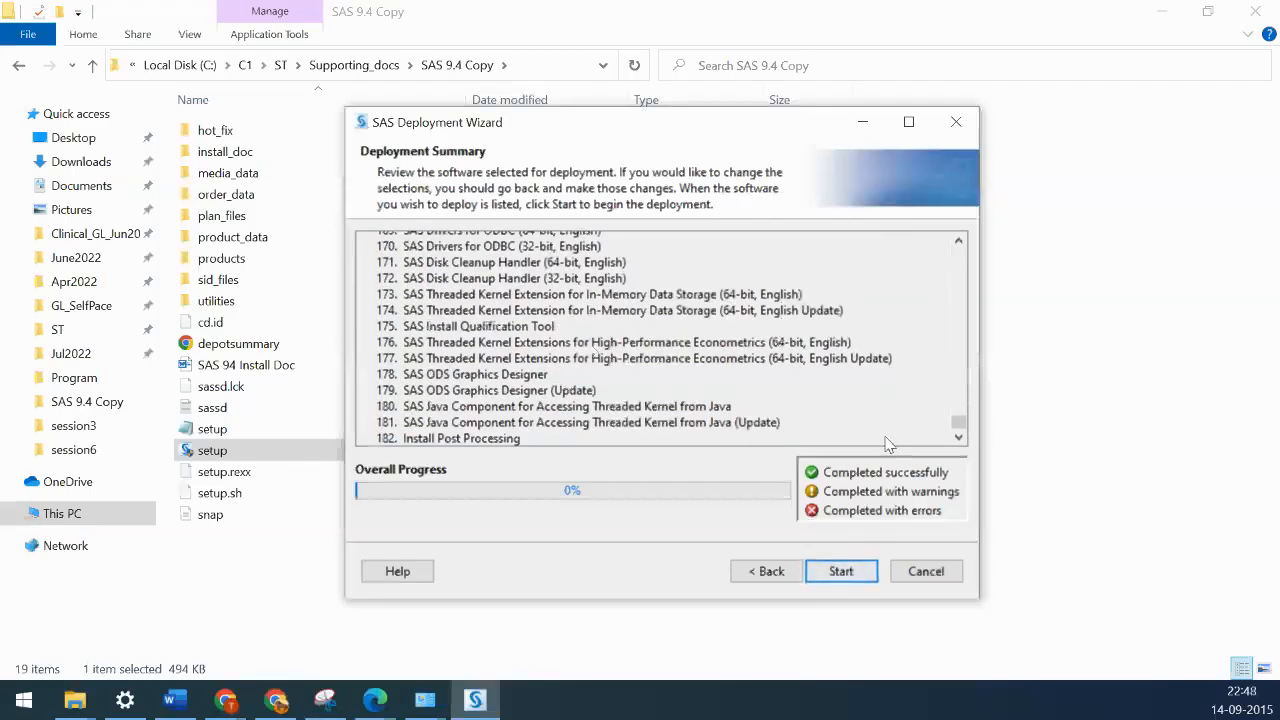
{"action": "scroll", "coordinate": [963, 420], "scroll_direction": "up", "scroll_amount": 1}
{"action": "left_click_drag", "start_coordinate": [969, 419], "coordinate": [1000, 150]}
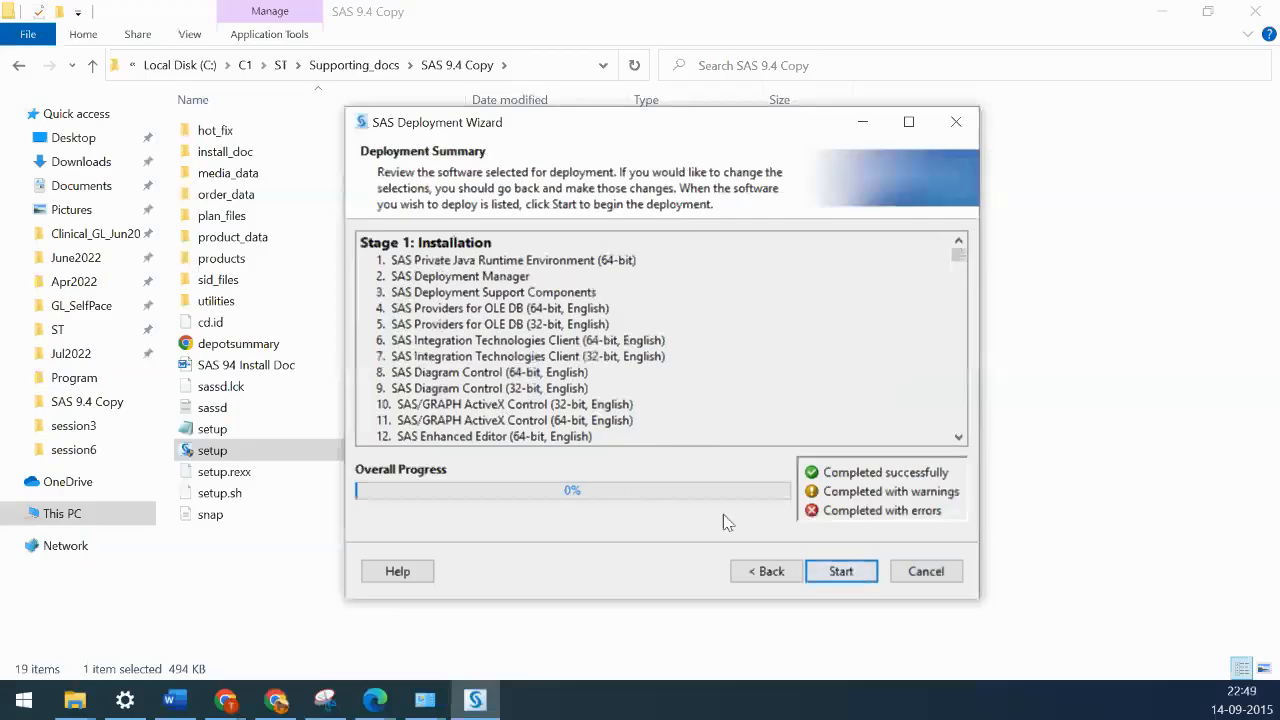
{"action": "left_click", "coordinate": [840, 571]}
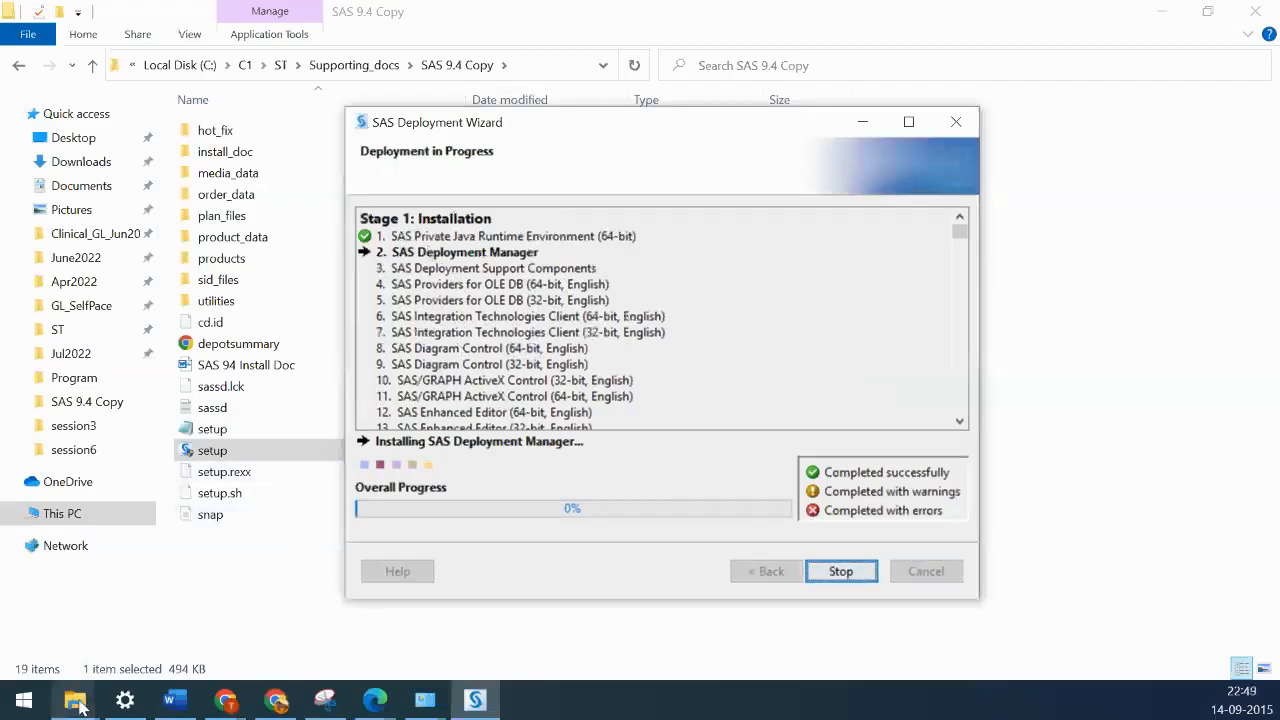
- Bring the Chrome New Tab window forward, then hide it to see installation progress
{"action": "left_click", "coordinate": [276, 703]}
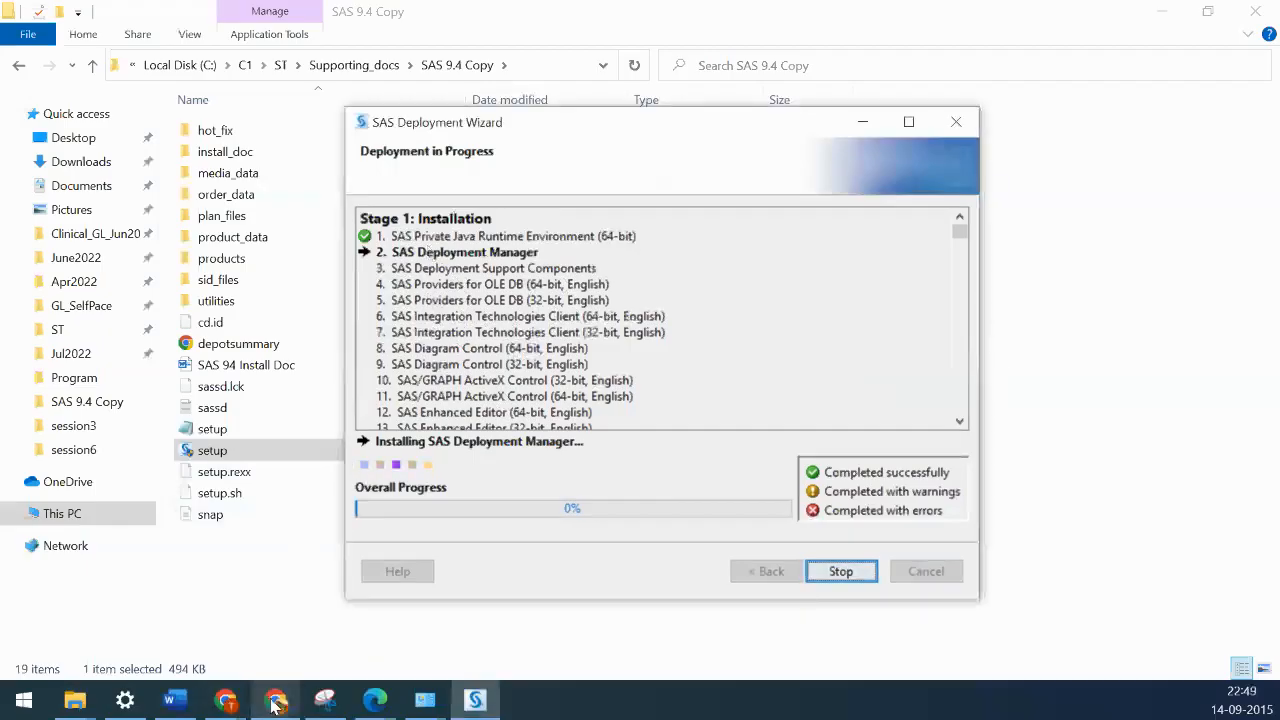
{"action": "mouse_move", "coordinate": [228, 705]}
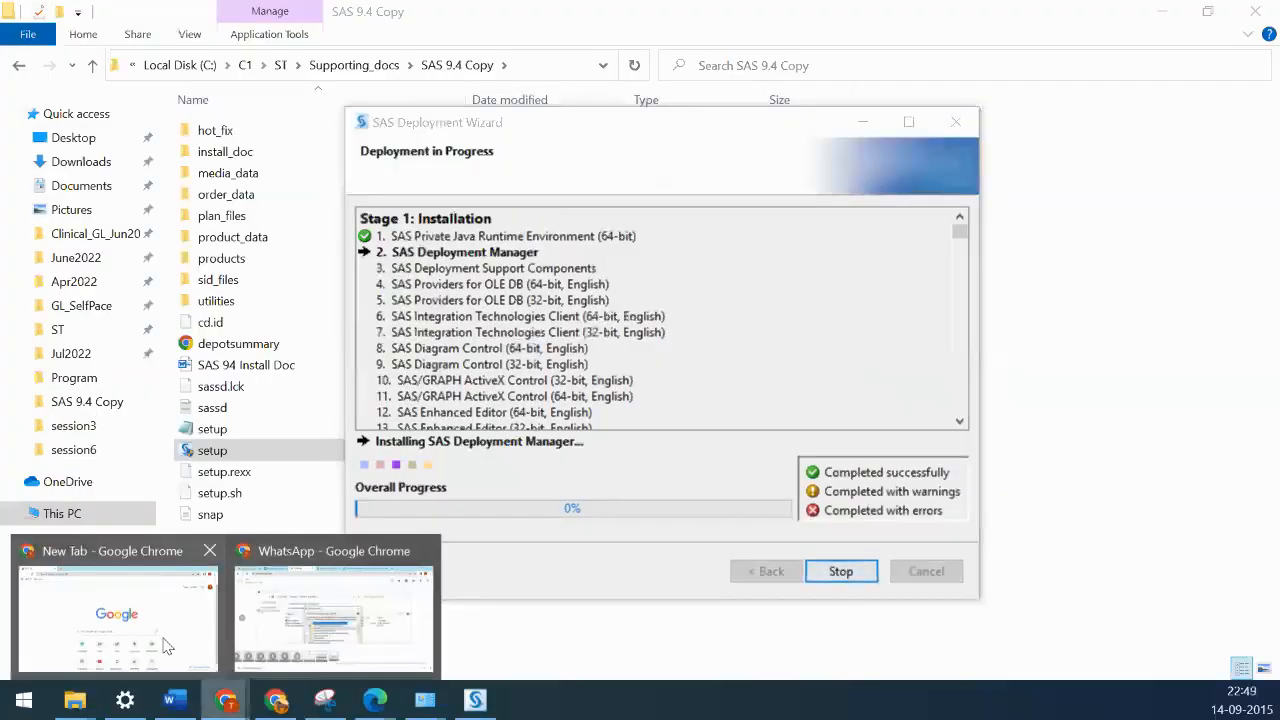
{"action": "left_click", "coordinate": [167, 646]}
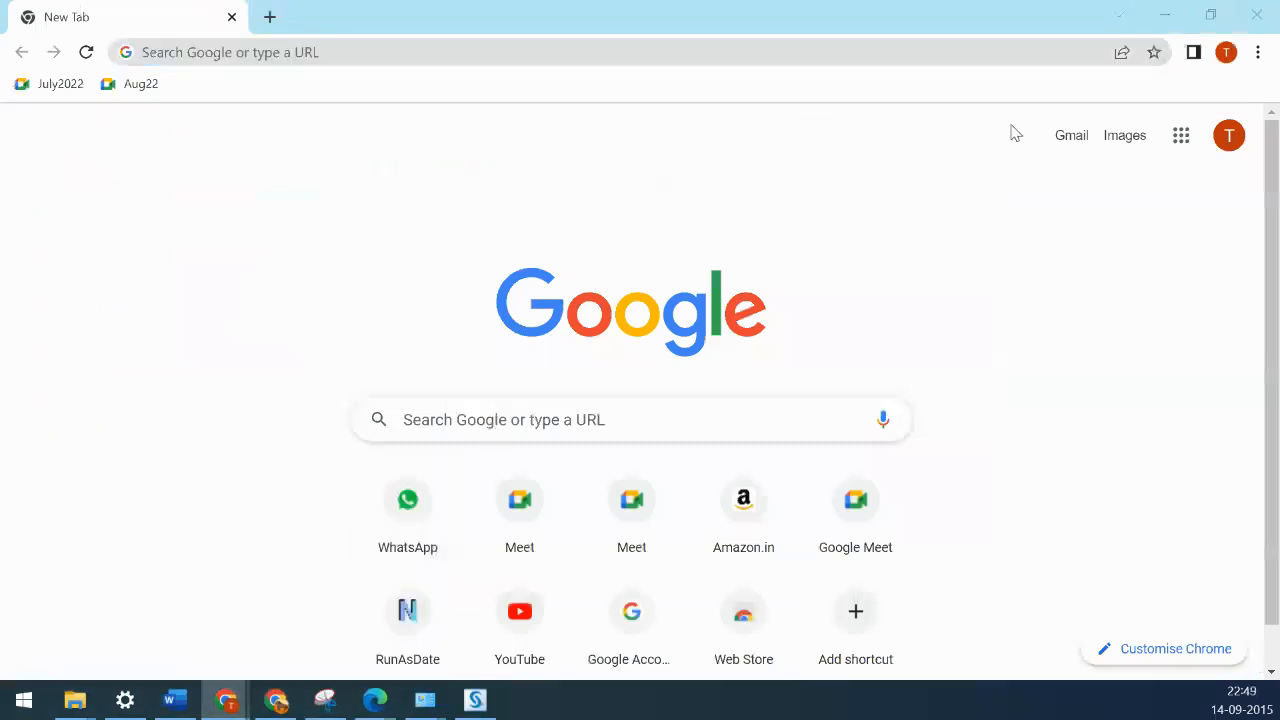
{"action": "left_click", "coordinate": [1176, 22]}
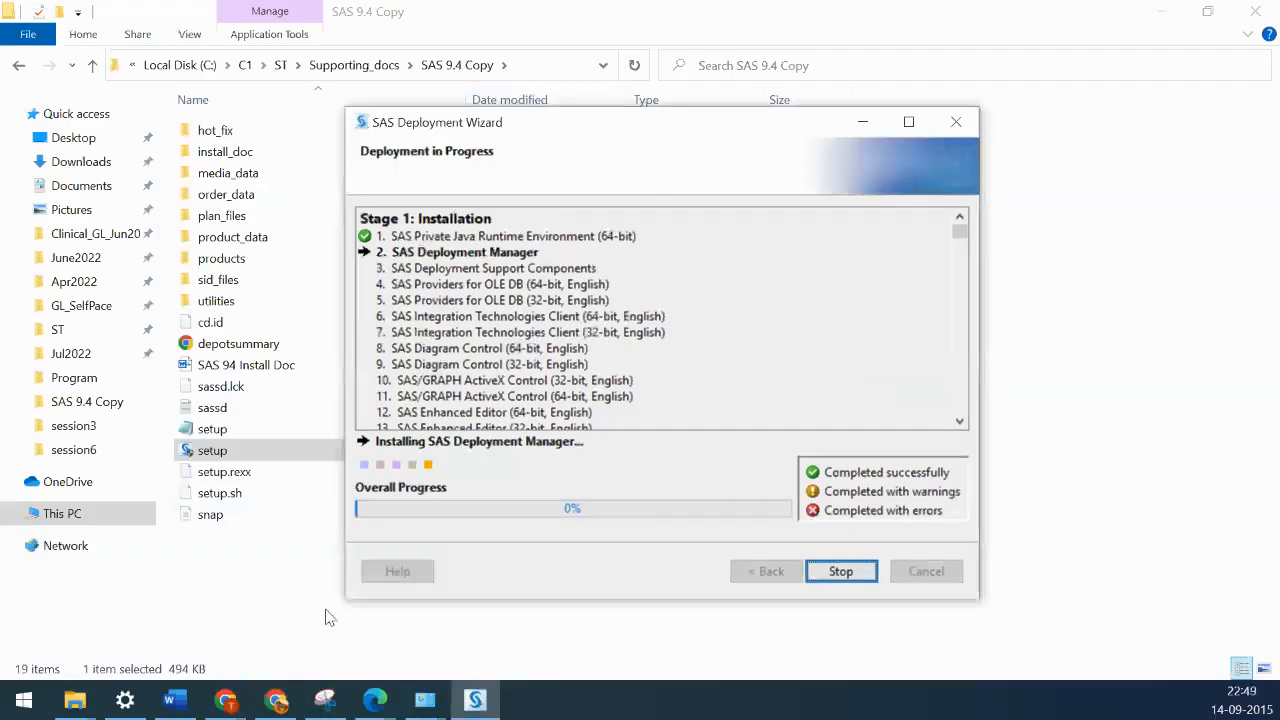
- Minimize the SAS installer and File Explorer to reveal the Zoom meeting page
{"action": "left_click", "coordinate": [279, 704]}
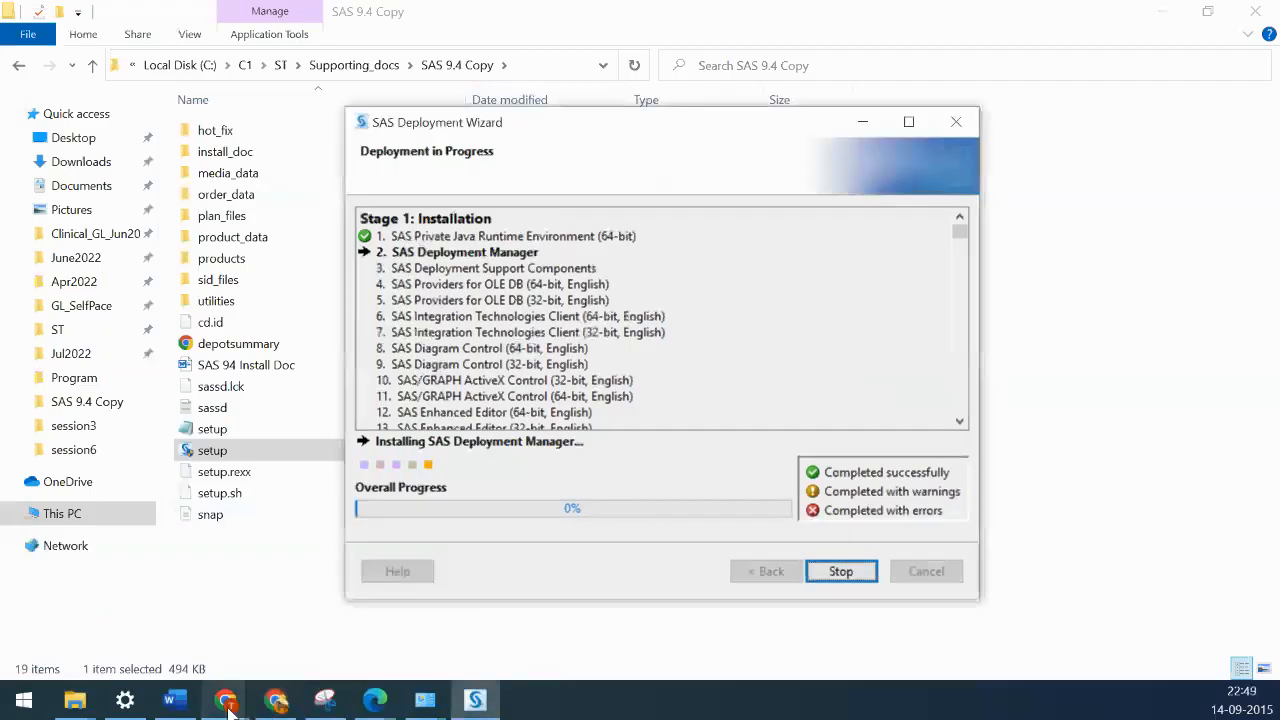
{"action": "mouse_move", "coordinate": [227, 702]}
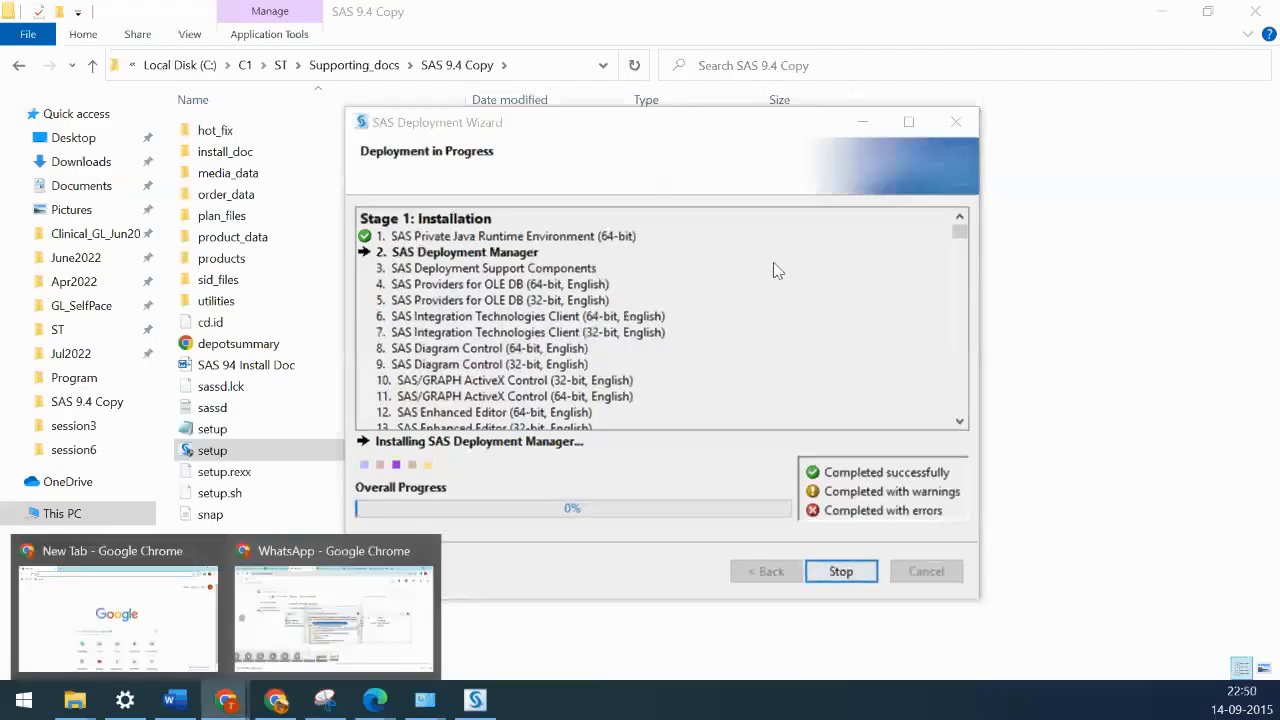
{"action": "left_click", "coordinate": [862, 123]}
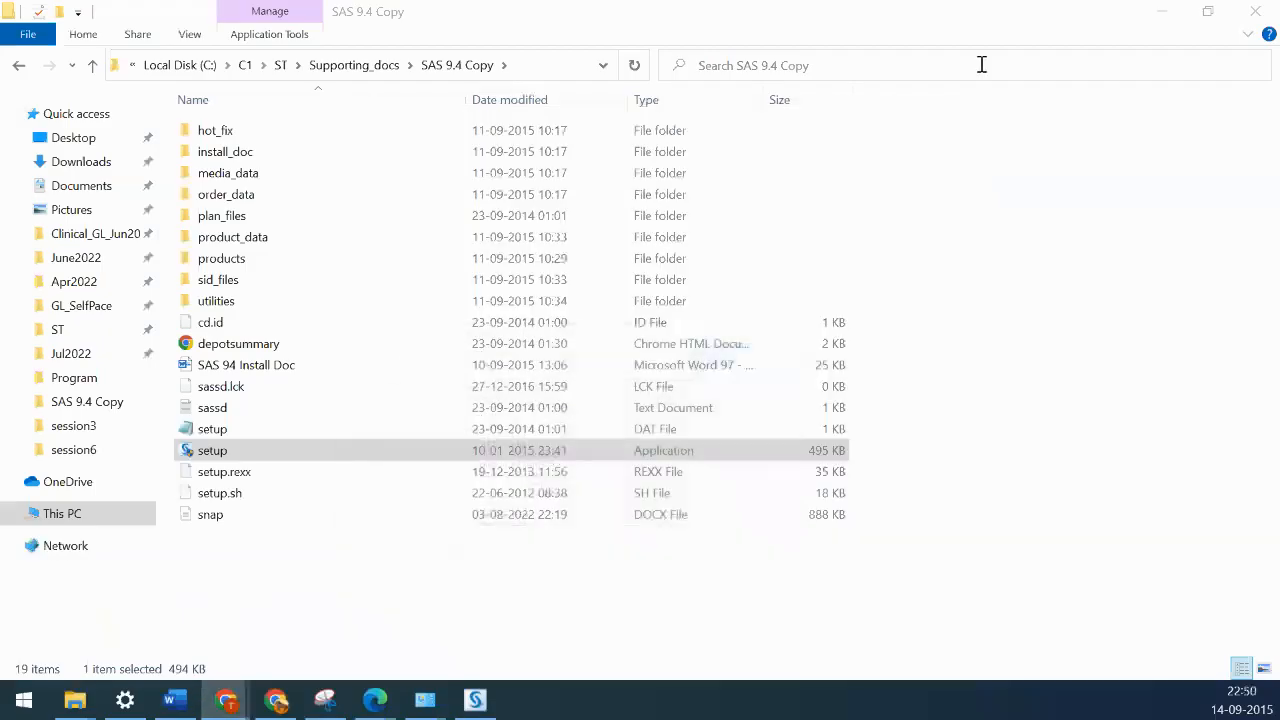
{"action": "left_click", "coordinate": [1165, 20]}
{"action": "mouse_move", "coordinate": [855, 299]}
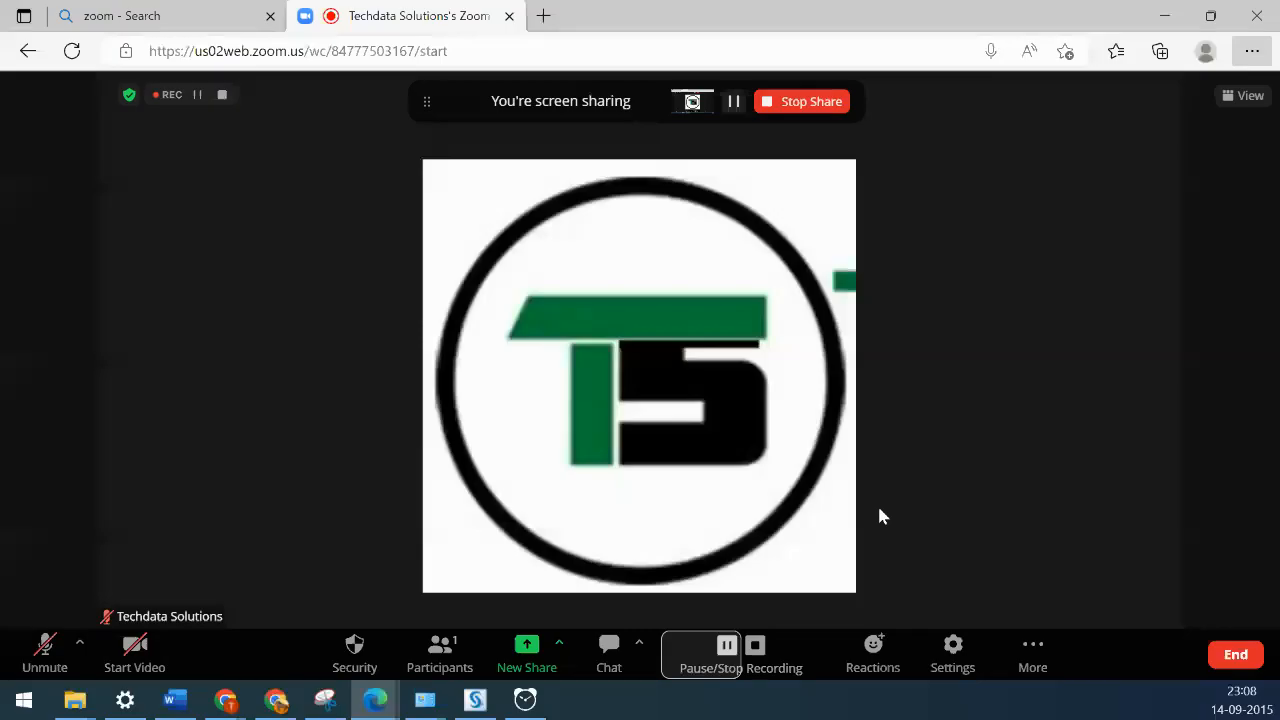
- Unmute the meeting microphone and bring the completed installer back into view
{"action": "left_click", "coordinate": [476, 700]}
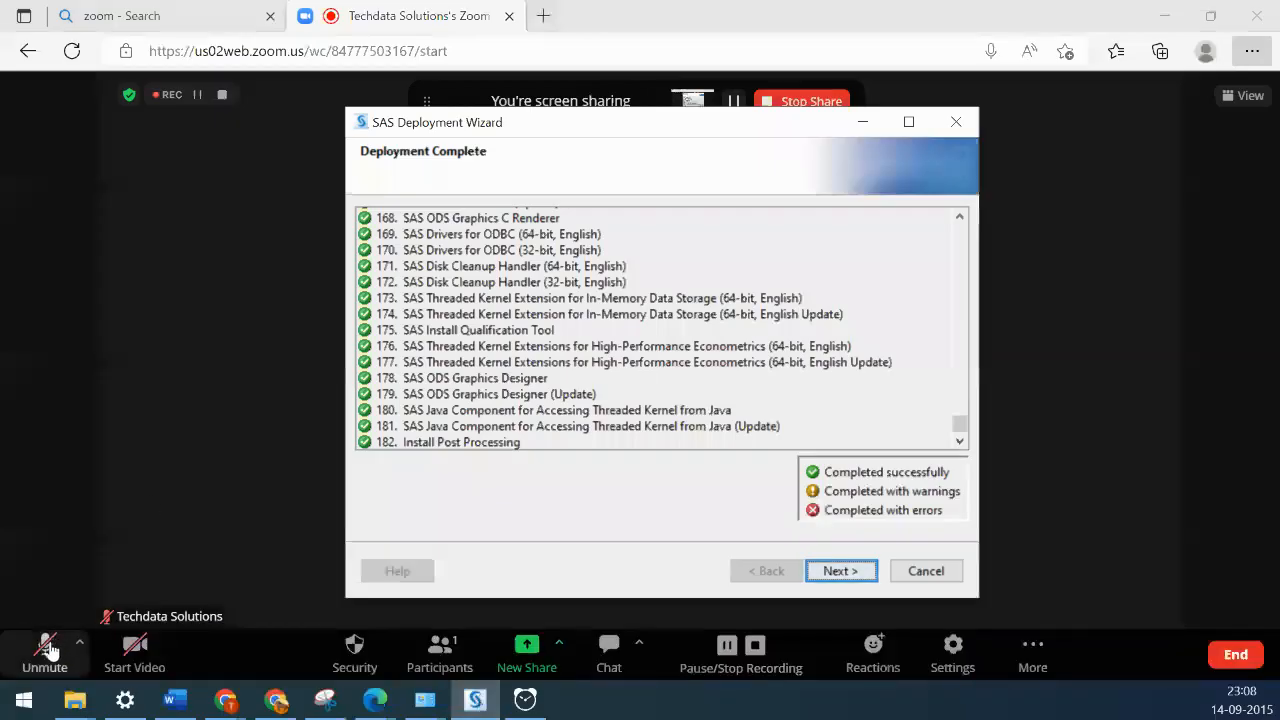
{"action": "left_click", "coordinate": [47, 648]}
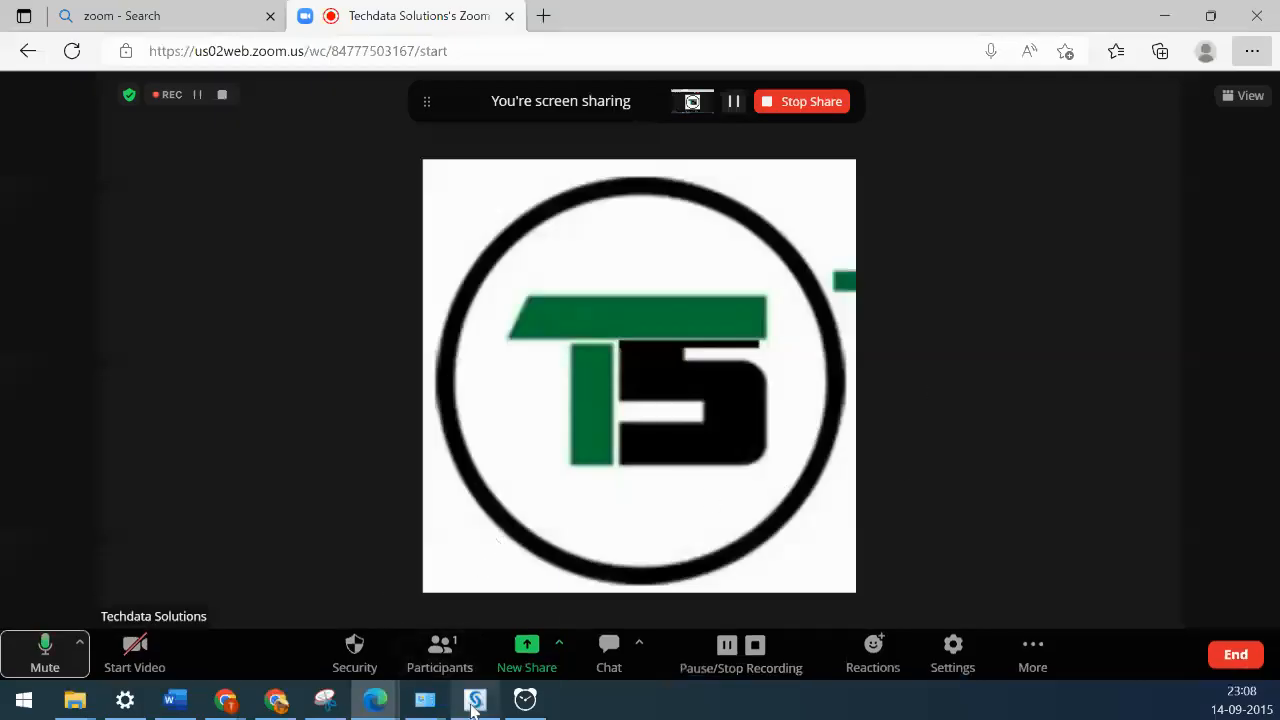
{"action": "mouse_move", "coordinate": [474, 706]}
{"action": "left_click", "coordinate": [475, 610]}
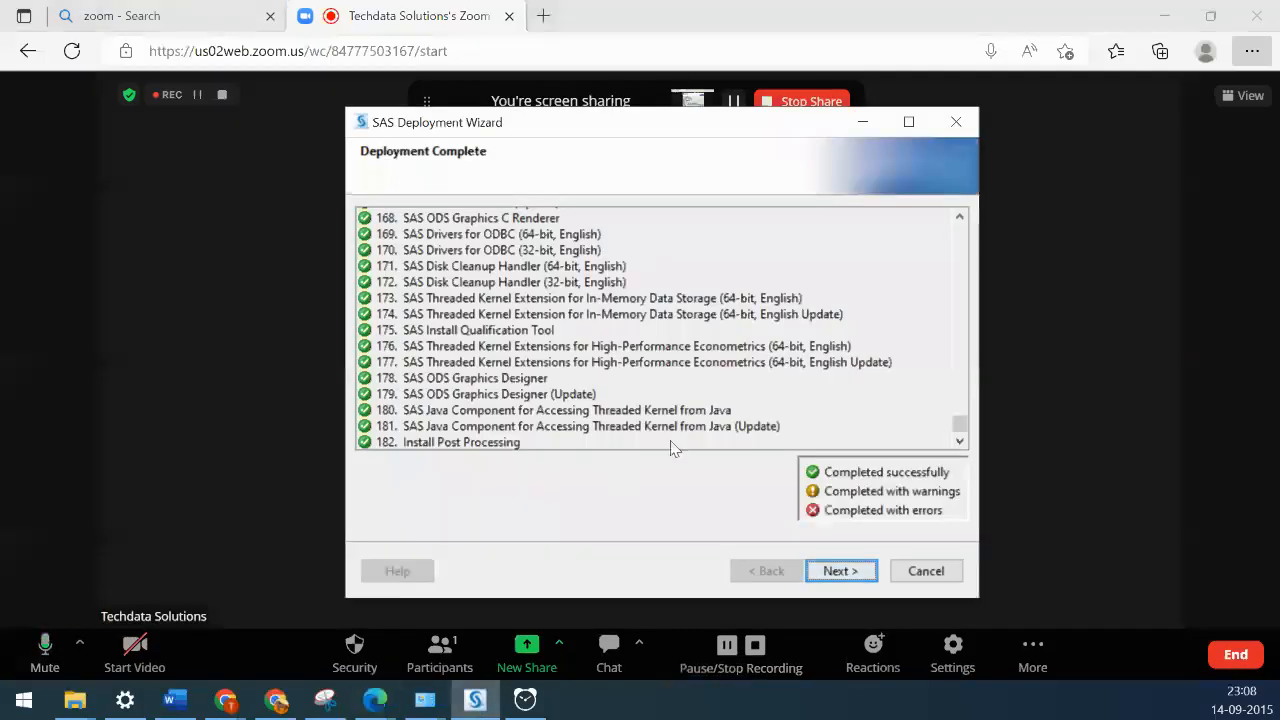
{"action": "scroll", "coordinate": [958, 422], "scroll_direction": "up", "scroll_amount": 20}
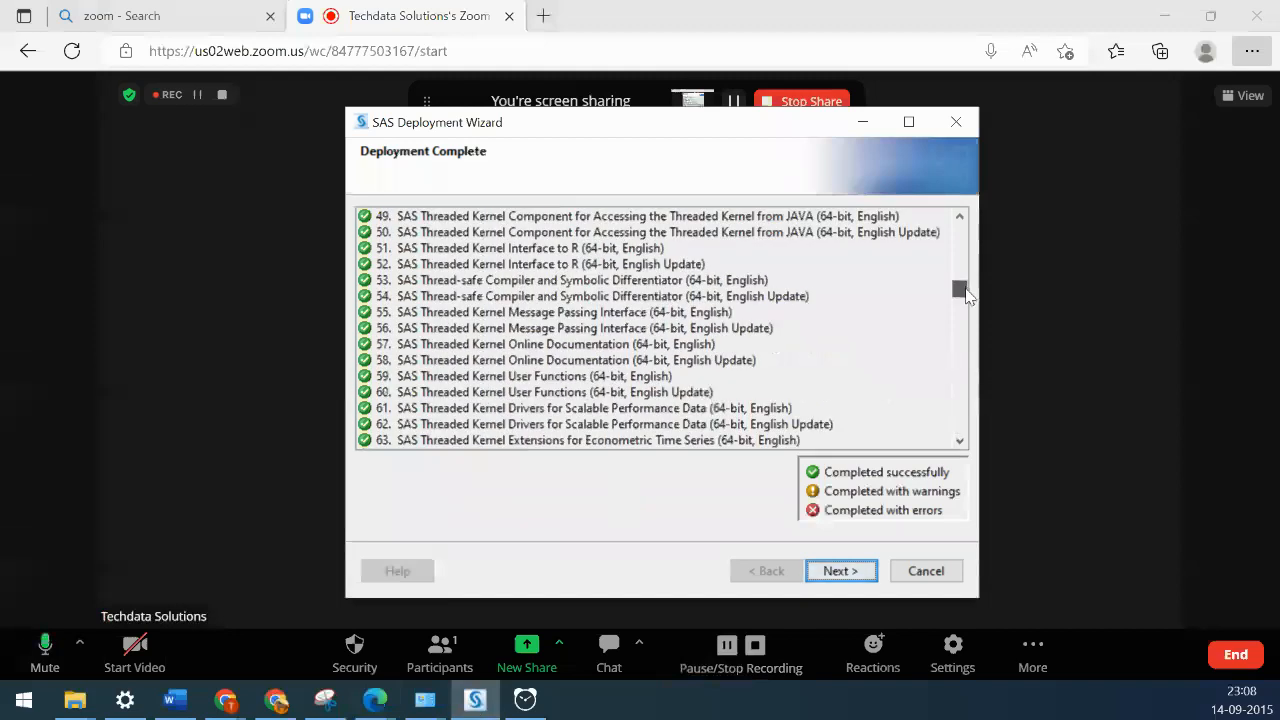
{"action": "left_click_drag", "start_coordinate": [959, 232], "coordinate": [957, 423]}
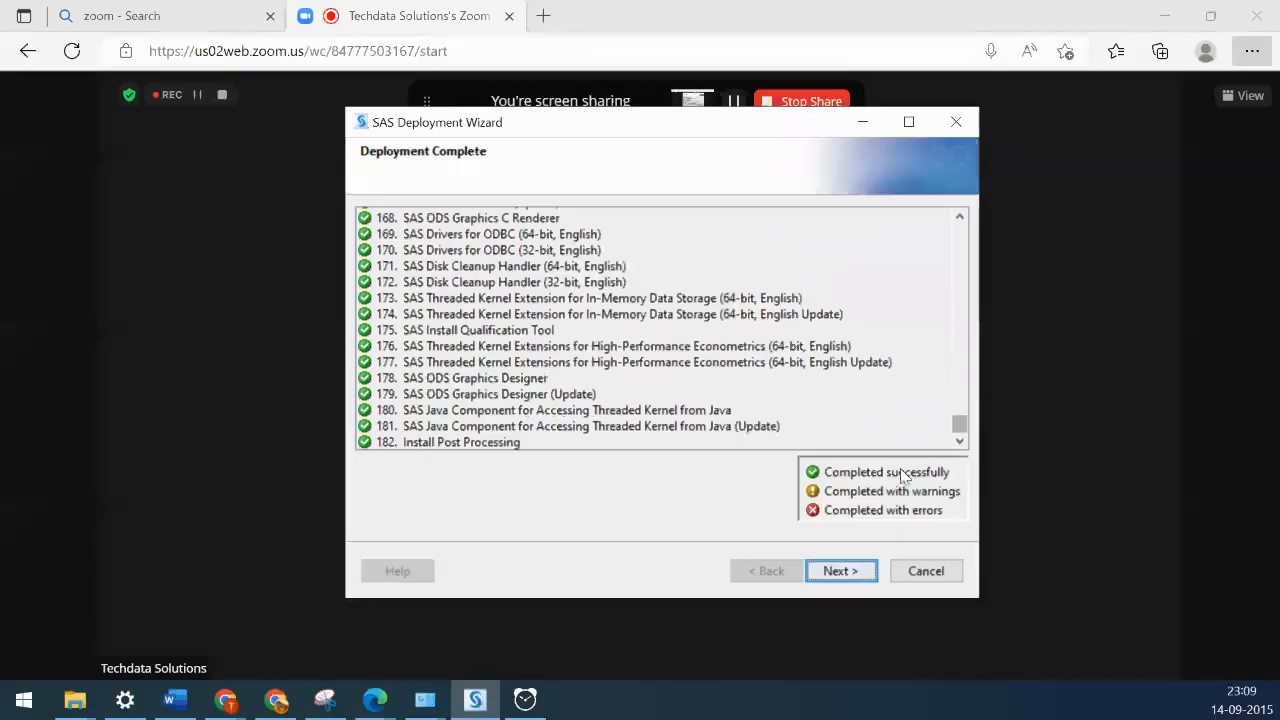
{"action": "mouse_move", "coordinate": [961, 420]}
{"action": "left_mouse_down"}
{"action": "mouse_move", "coordinate": [977, 277]}
{"action": "mouse_move", "coordinate": [960, 231]}
{"action": "mouse_move", "coordinate": [945, 431]}
{"action": "left_mouse_up"}
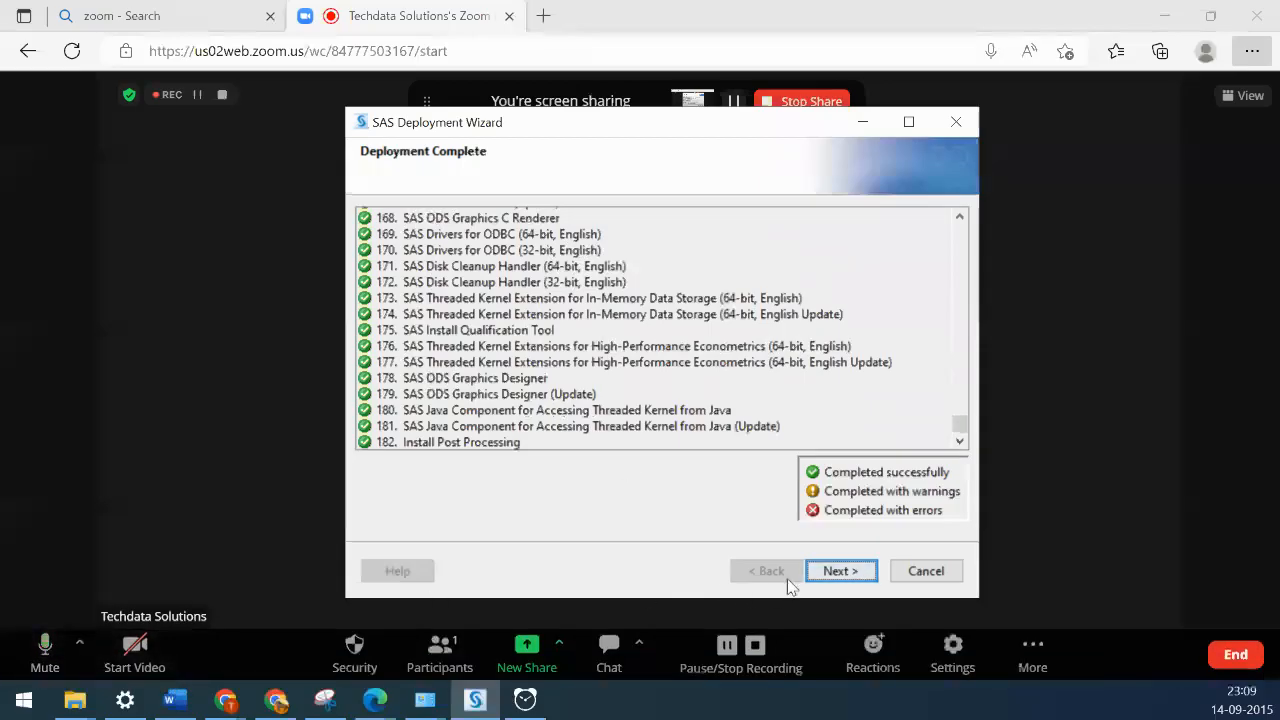
- Advance past the completed deployment to Additional Resources and close the installer
{"action": "left_click", "coordinate": [838, 572]}
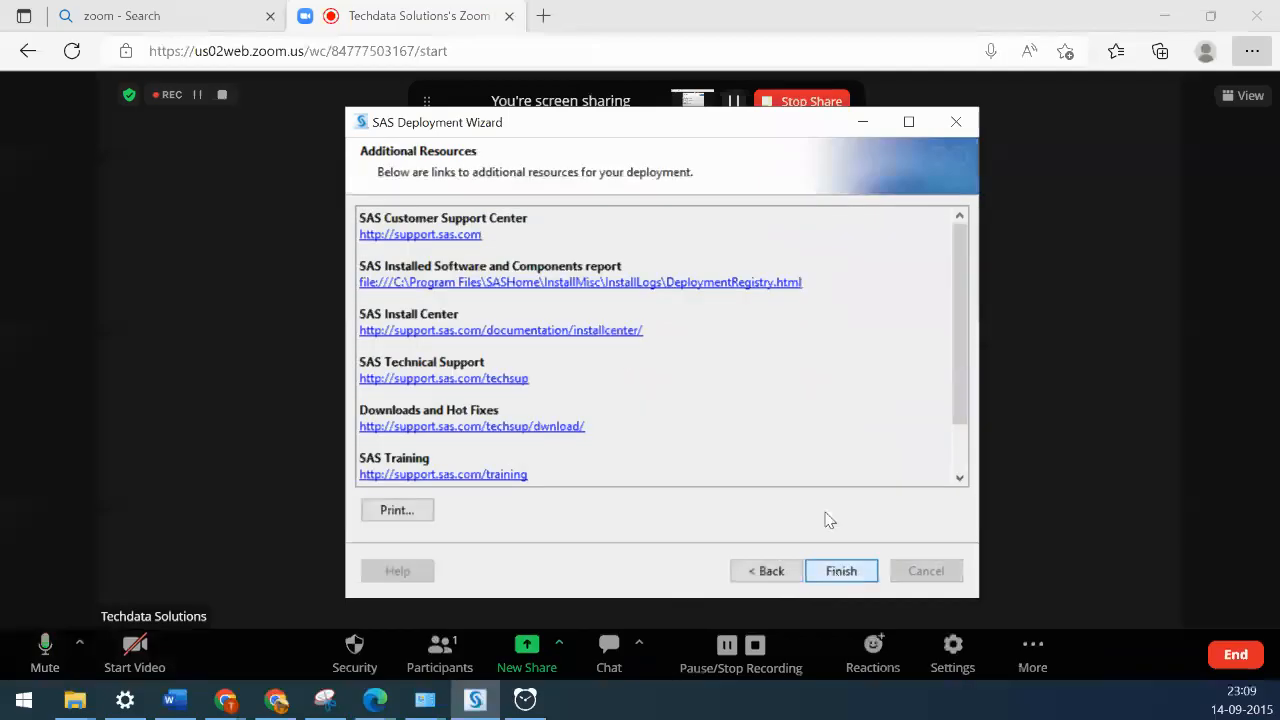
{"action": "scroll", "coordinate": [826, 456], "scroll_direction": "down", "scroll_amount": 2}
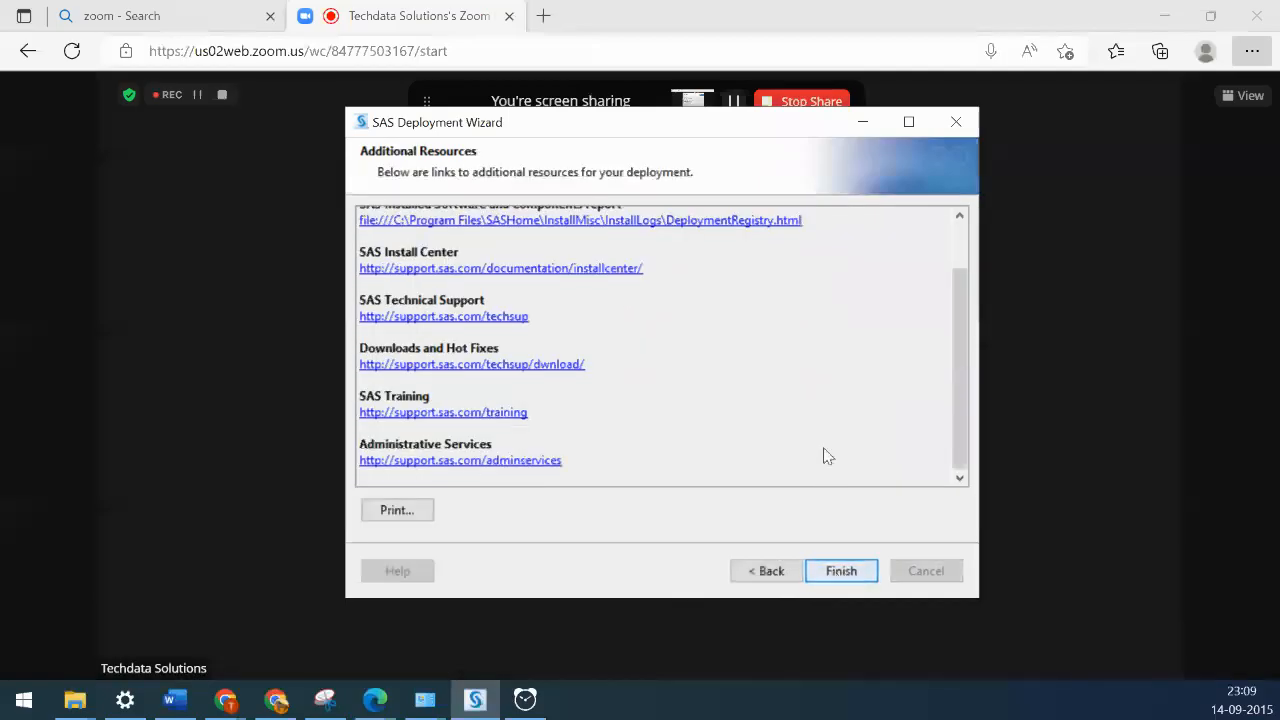
{"action": "scroll", "coordinate": [826, 456], "scroll_direction": "up", "scroll_amount": 2}
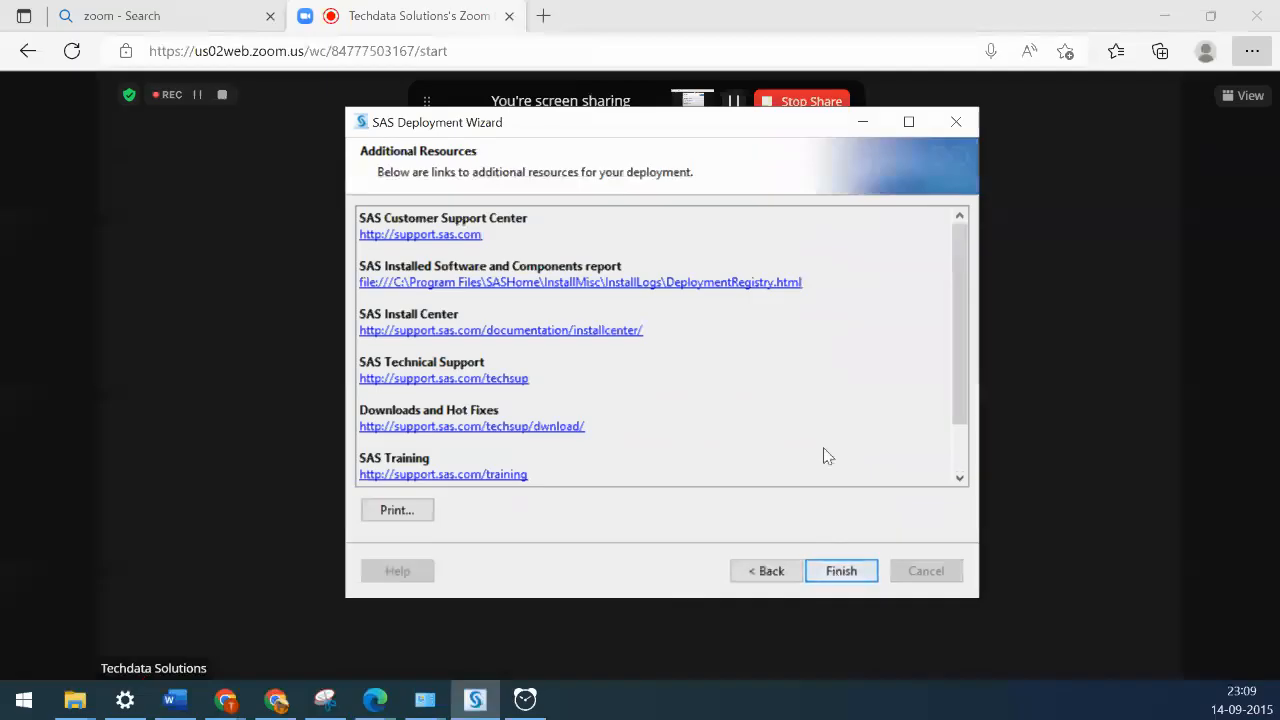
{"action": "scroll", "coordinate": [826, 456], "scroll_direction": "down", "scroll_amount": 2}
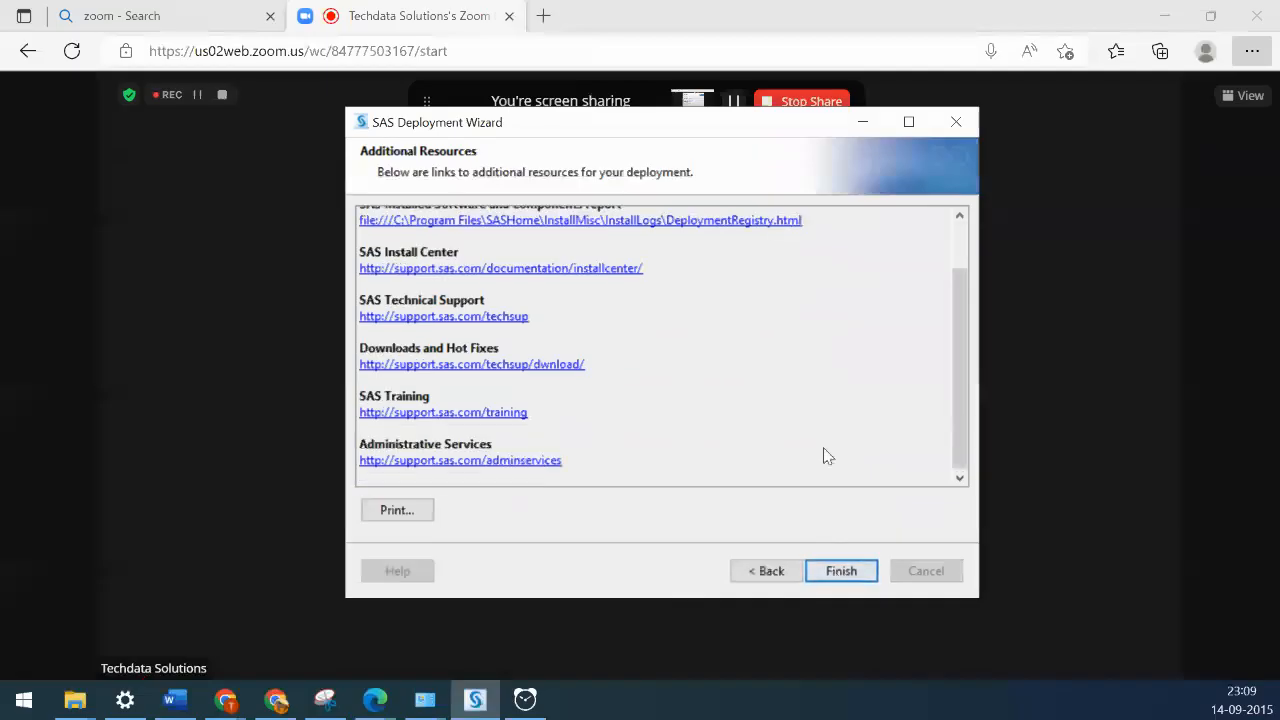
{"action": "left_click", "coordinate": [843, 572]}
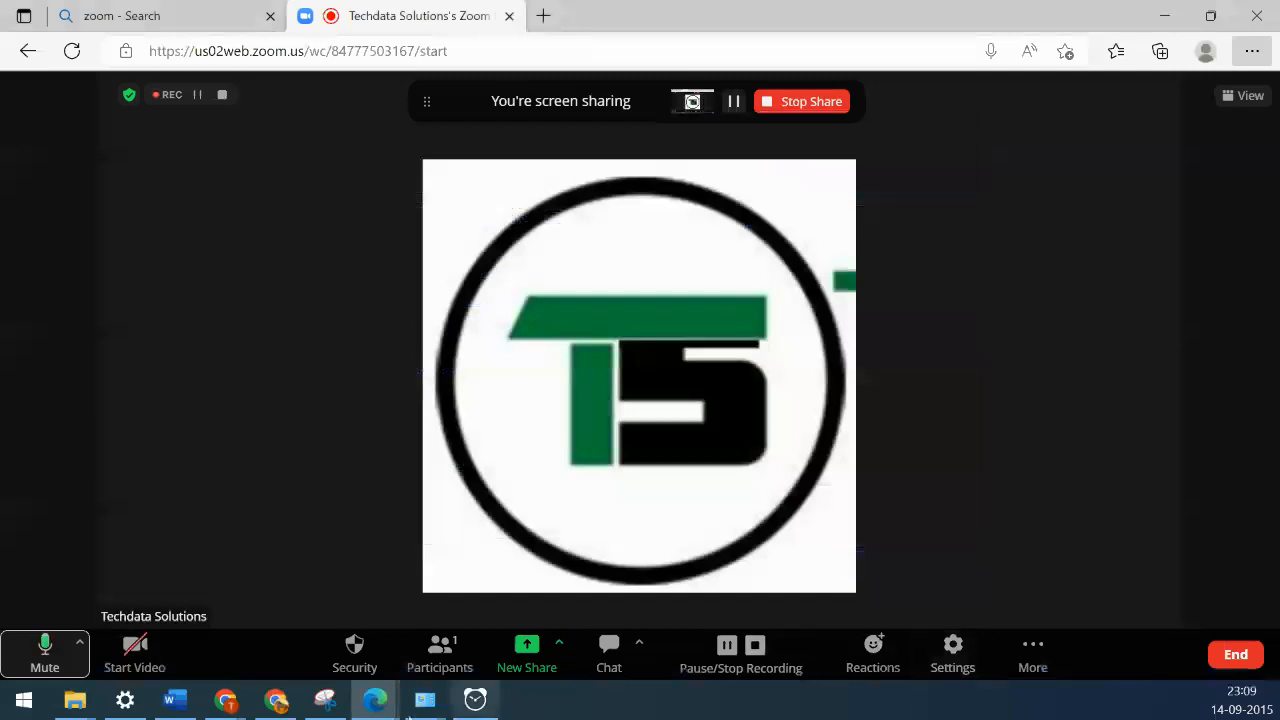
- Open the Region format settings and their additional number options, then close both unchanged
{"action": "mouse_move", "coordinate": [428, 710]}
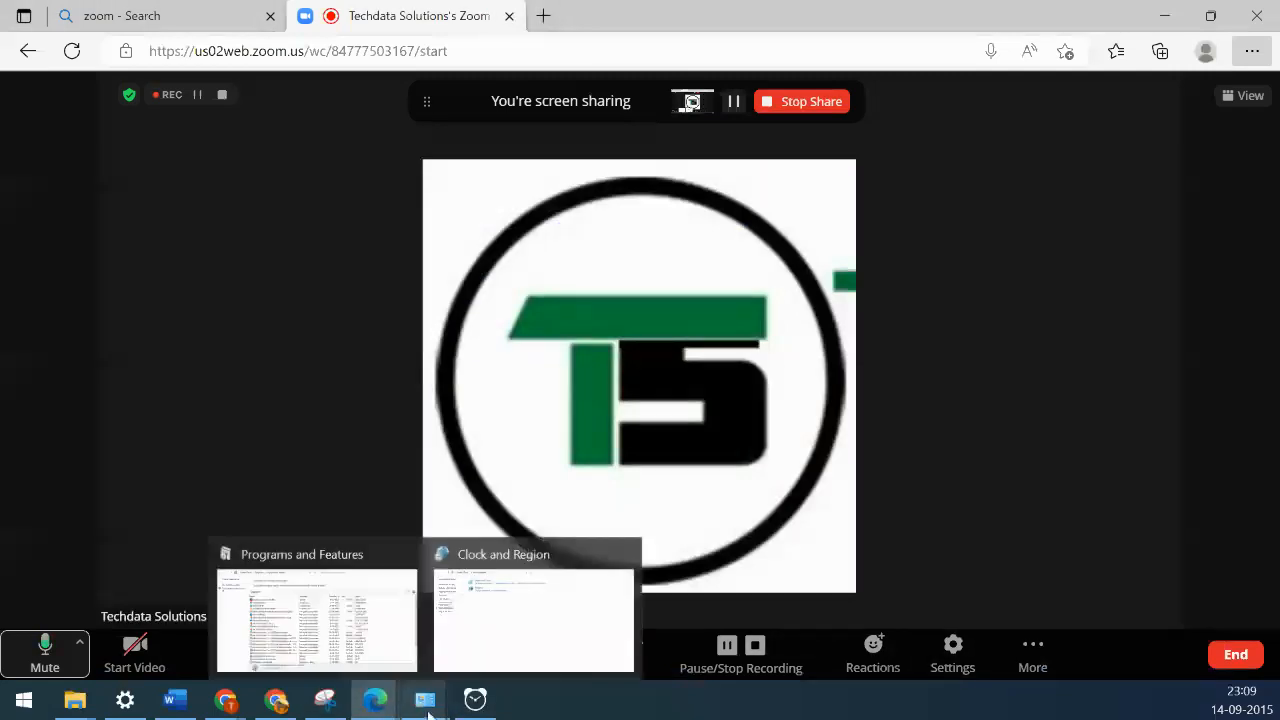
{"action": "left_click", "coordinate": [530, 645]}
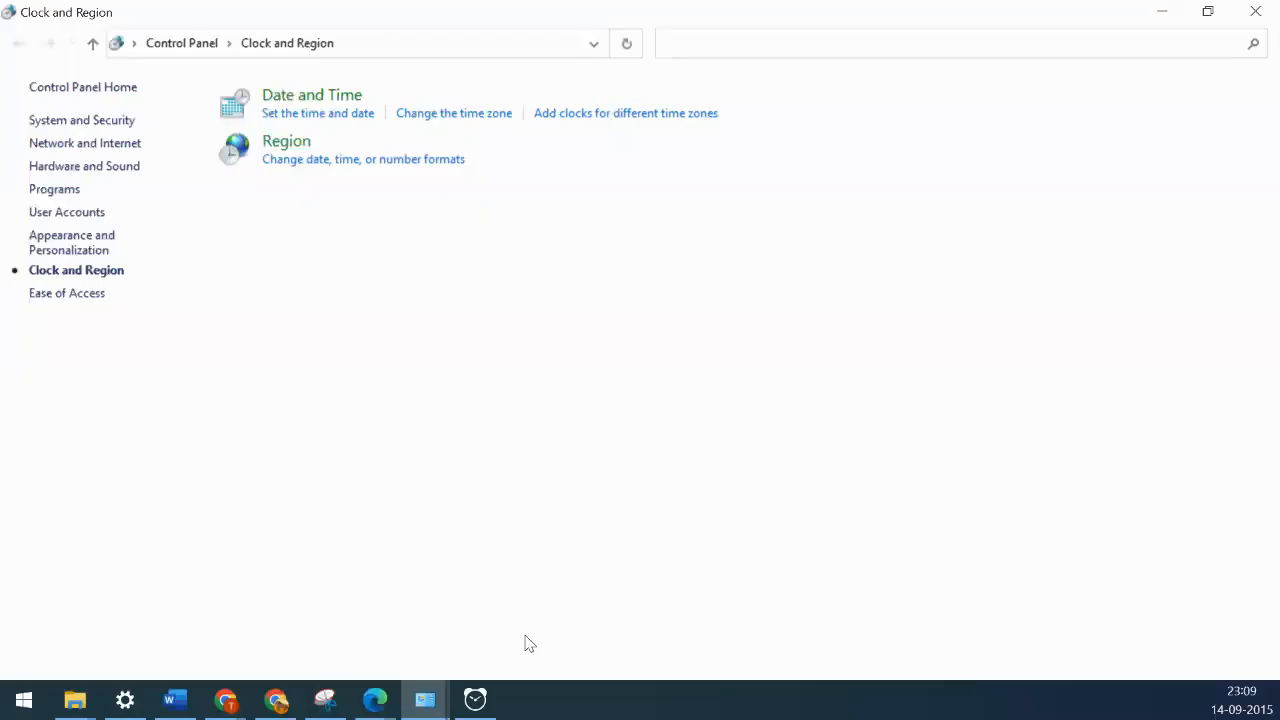
{"action": "left_click", "coordinate": [358, 163]}
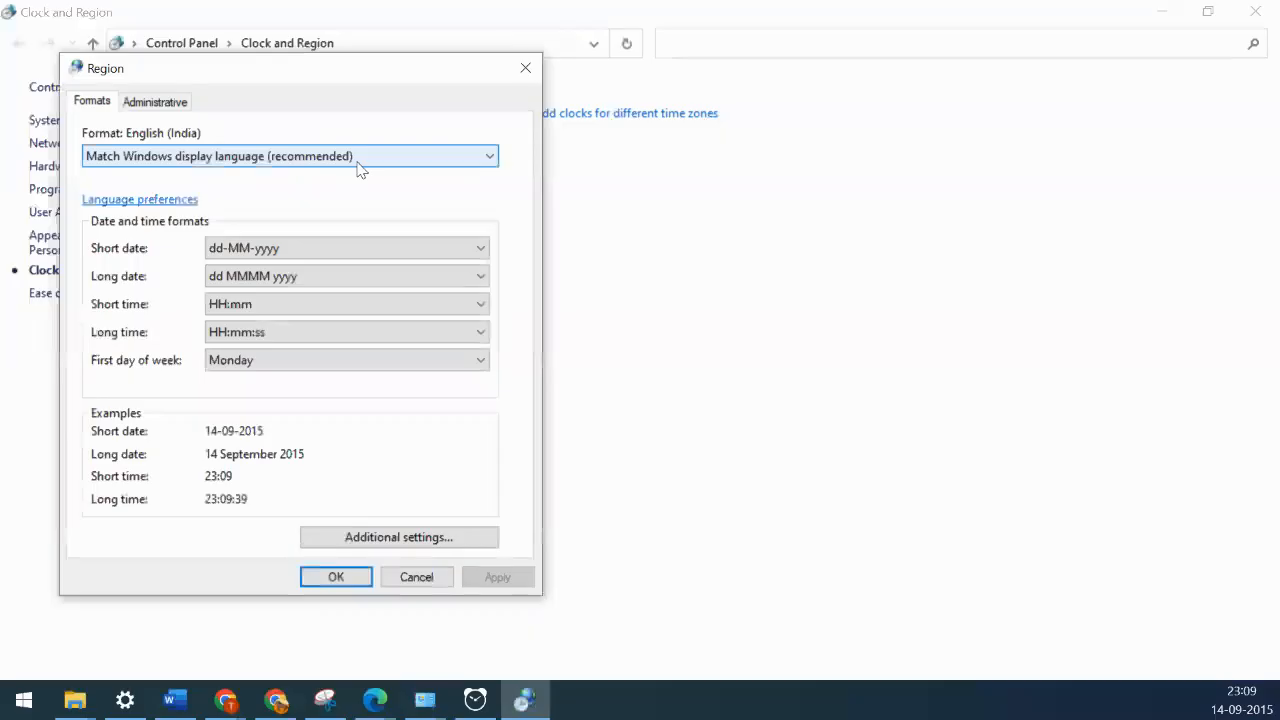
{"action": "left_click", "coordinate": [406, 537]}
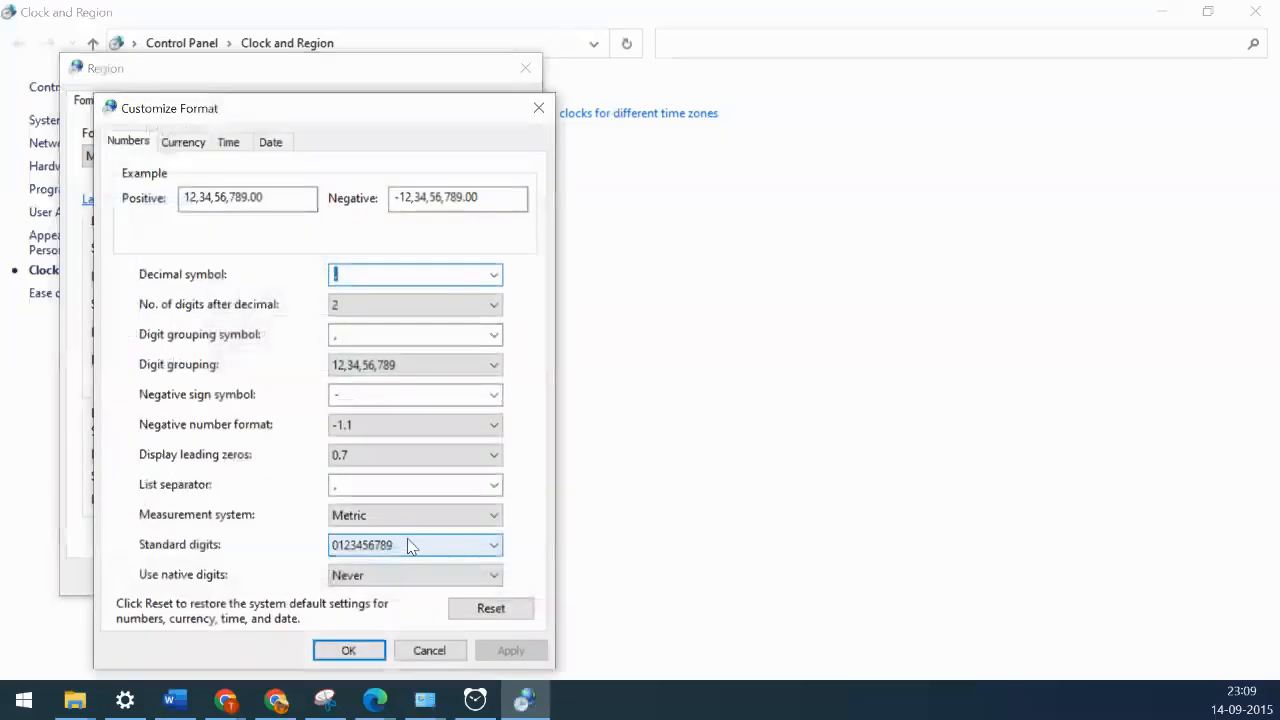
{"action": "left_click", "coordinate": [427, 651]}
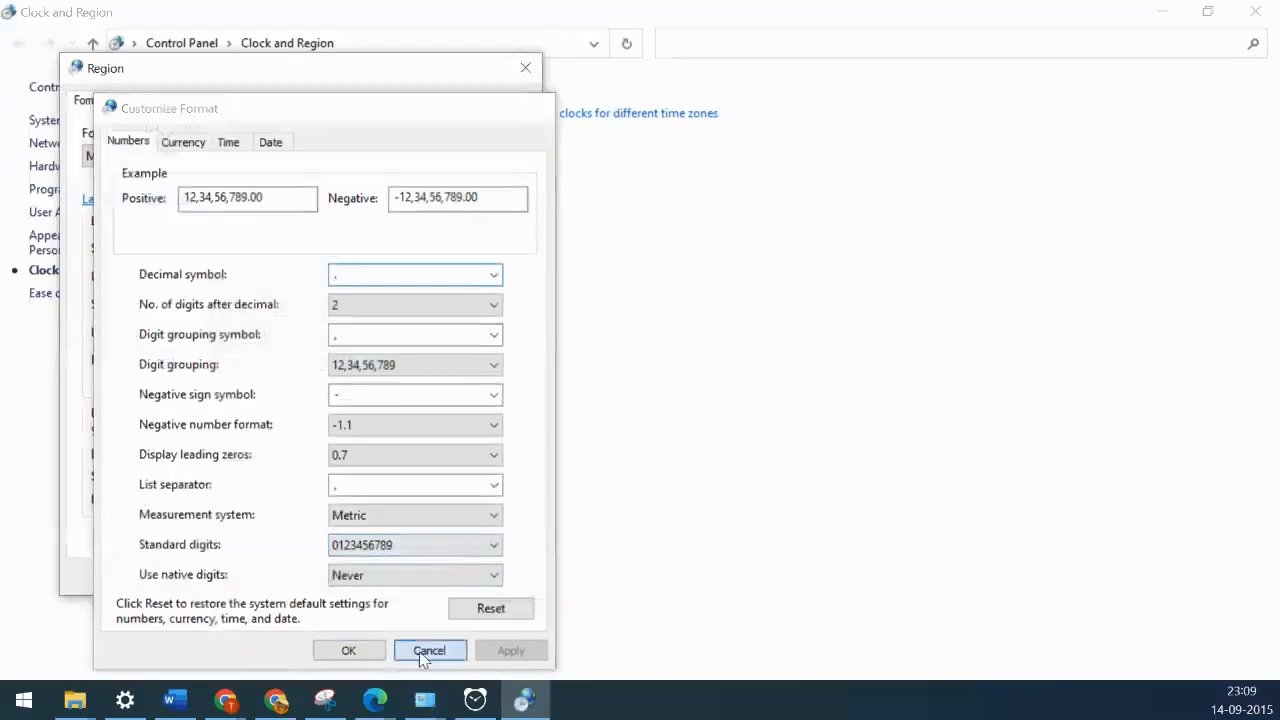
{"action": "left_click", "coordinate": [417, 577]}
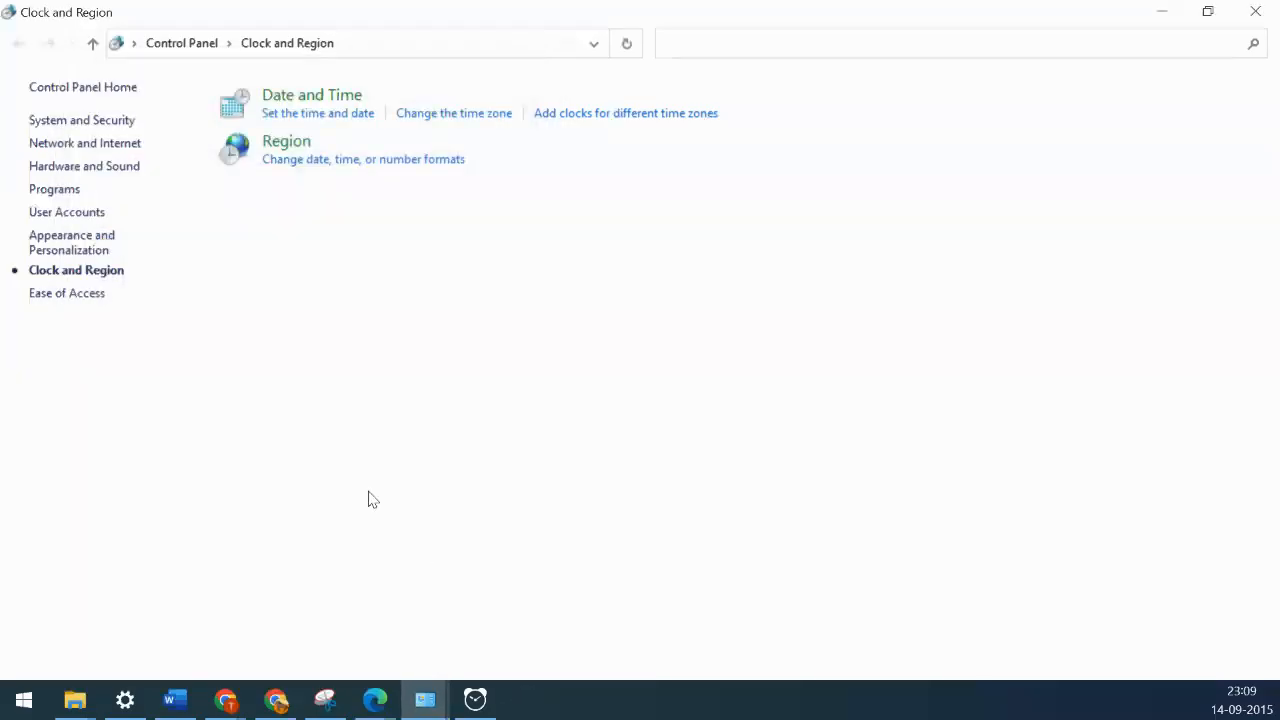
- Change the system date to 3 August 2022 in Date and Time settings and confirm
{"action": "left_click", "coordinate": [335, 124]}
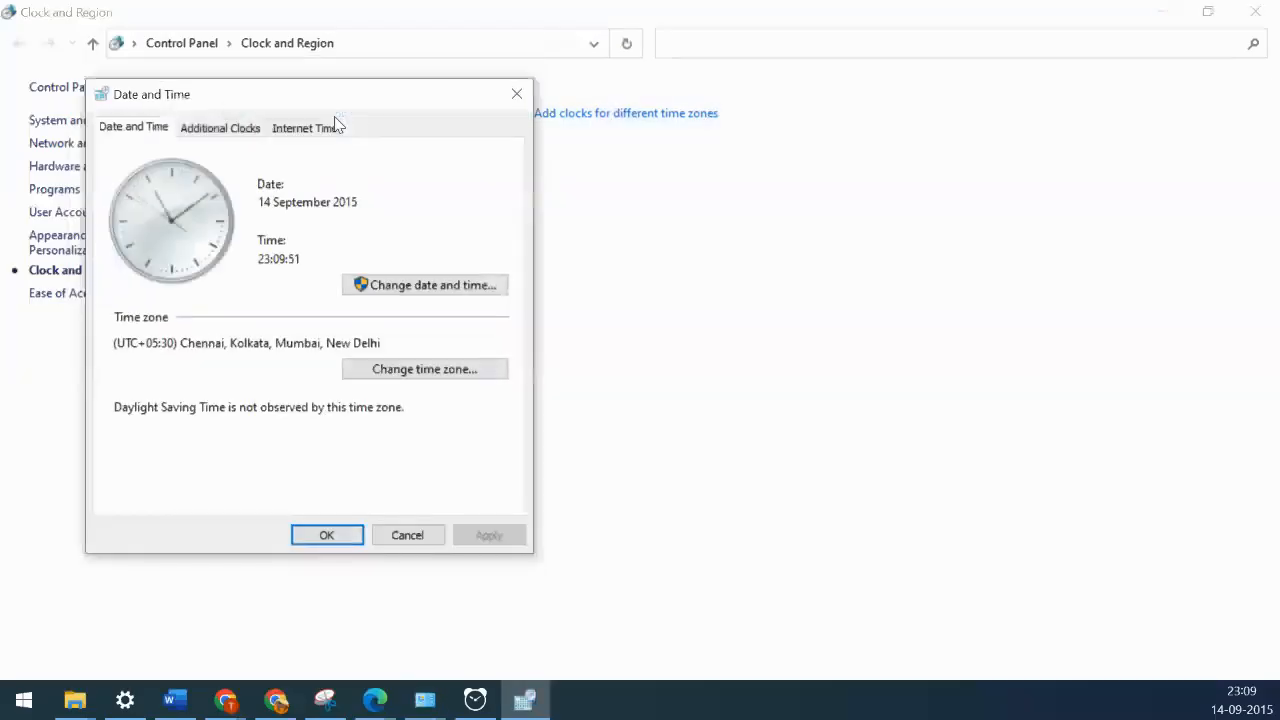
{"action": "left_click", "coordinate": [440, 285]}
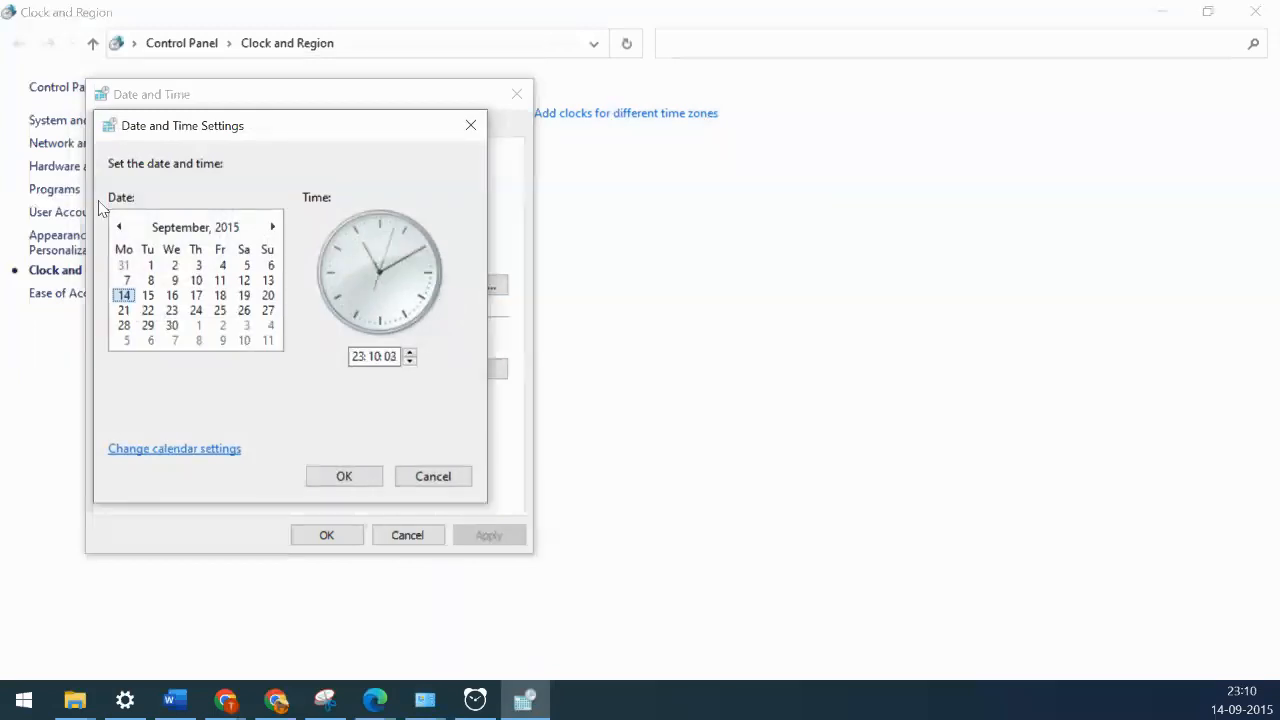
{"action": "left_click", "coordinate": [197, 229]}
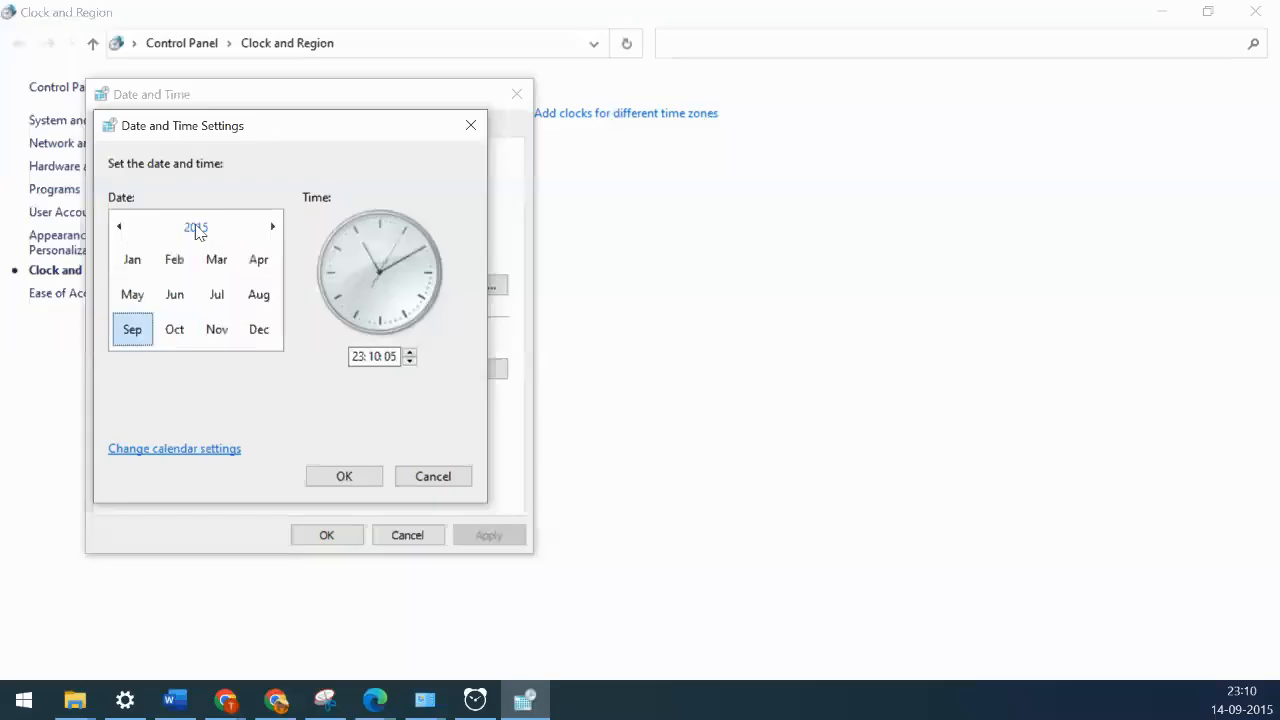
{"action": "left_click", "coordinate": [197, 228]}
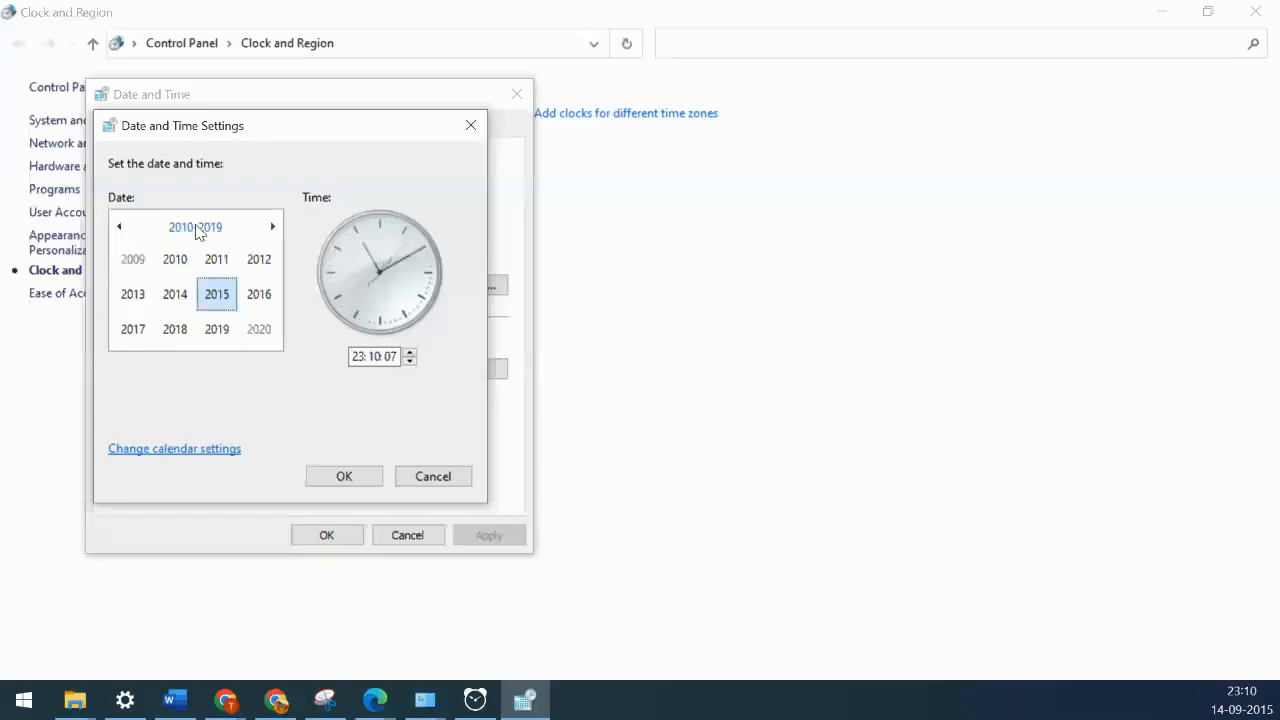
{"action": "left_click", "coordinate": [273, 228]}
{"action": "left_click", "coordinate": [261, 259]}
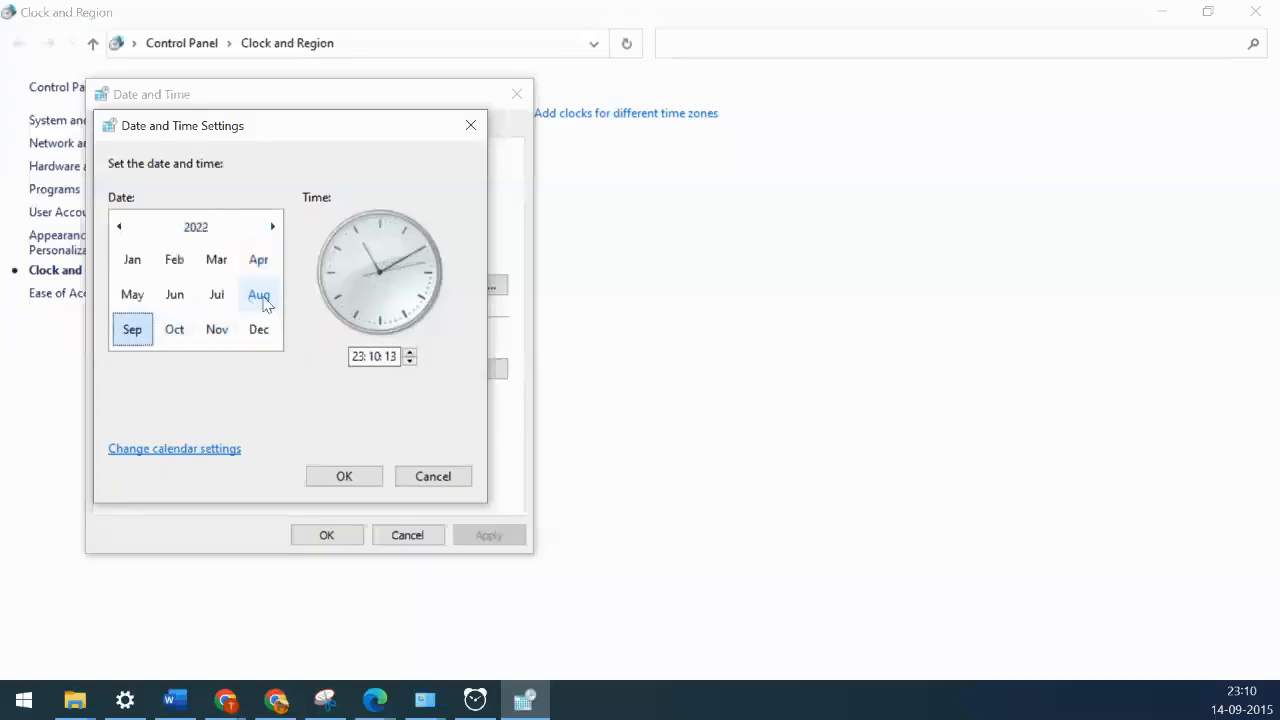
{"action": "left_click", "coordinate": [261, 297]}
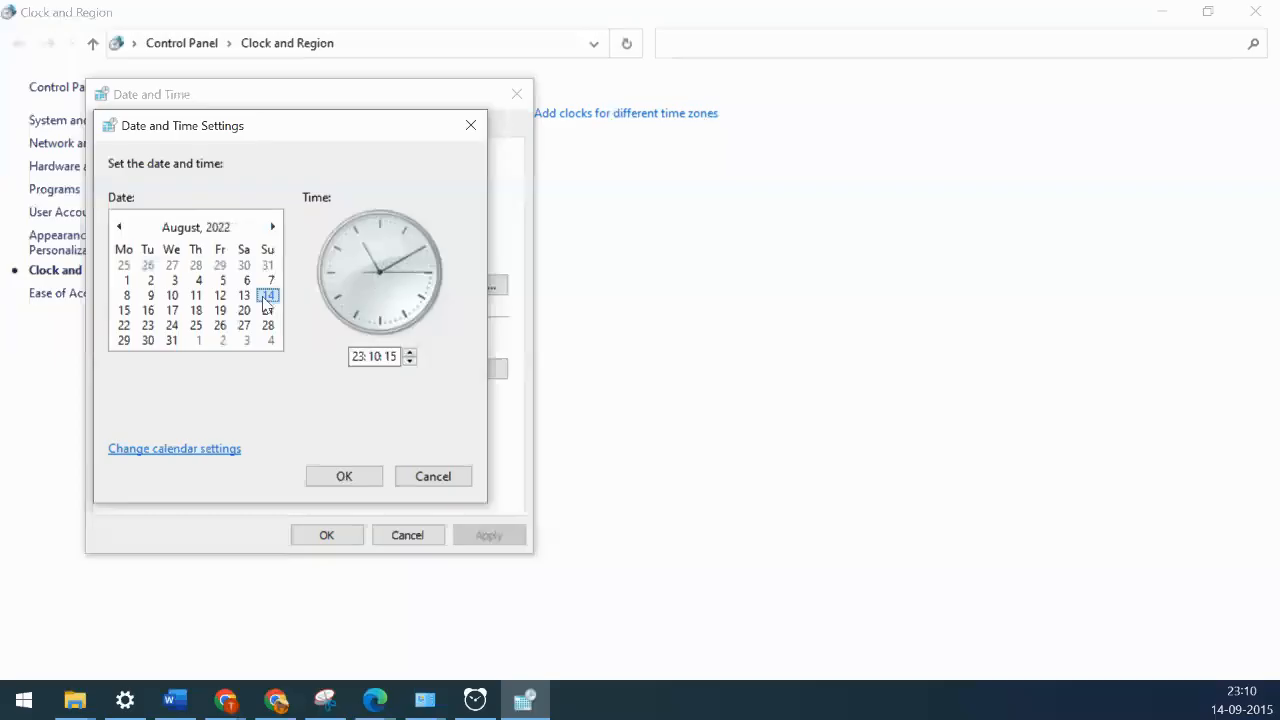
{"action": "left_click", "coordinate": [173, 280]}
{"action": "left_click", "coordinate": [315, 478]}
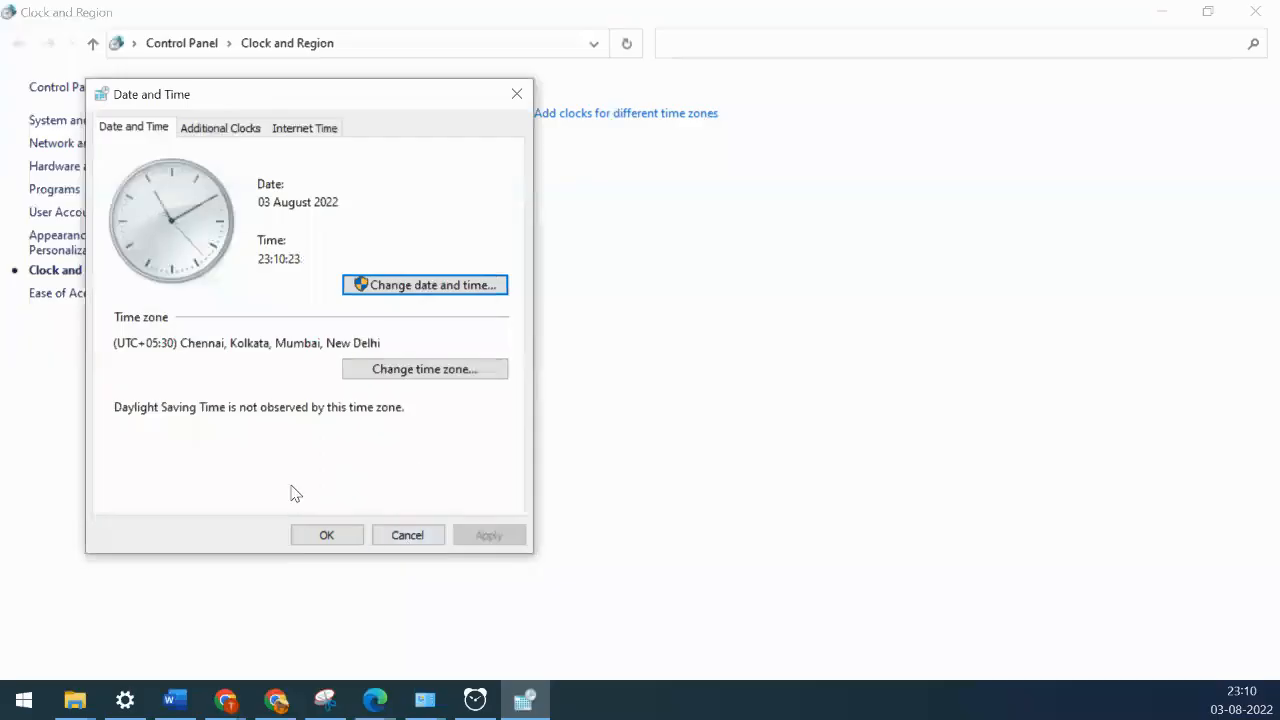
{"action": "left_click", "coordinate": [314, 536]}
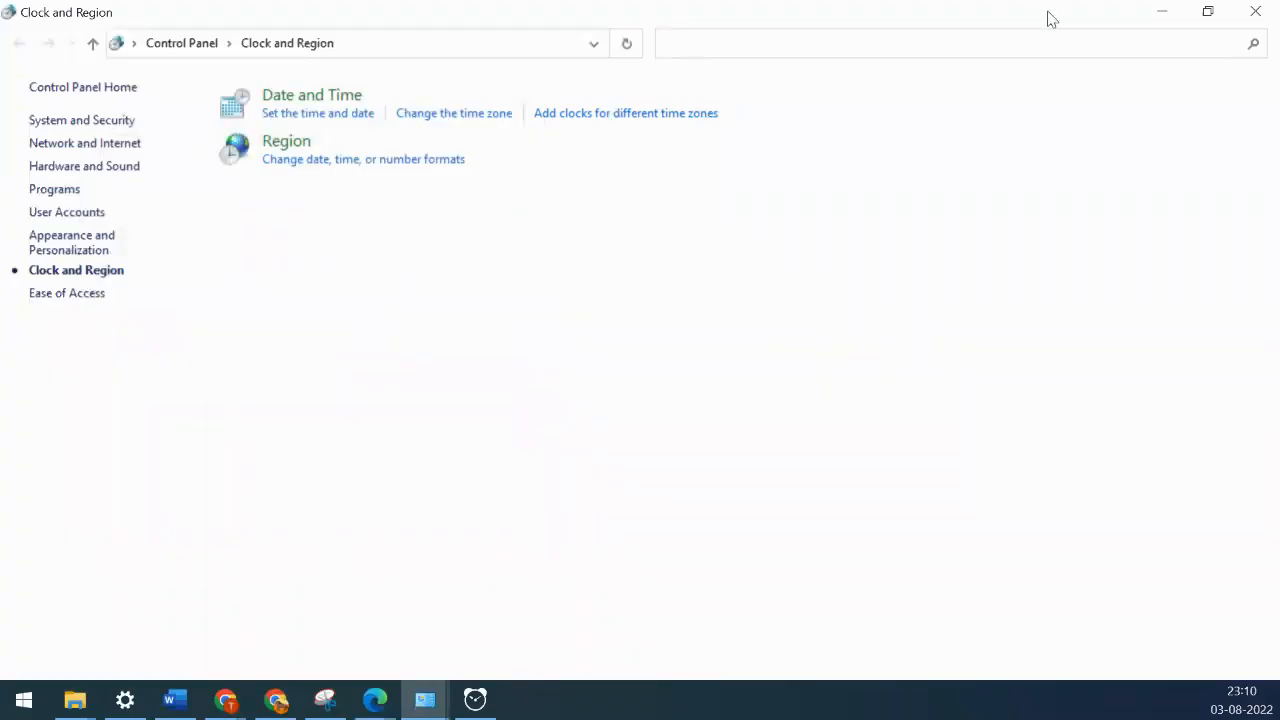
- Minimize Control Panel and switch back to the Zoom meeting in Edge
{"action": "left_click", "coordinate": [1163, 14]}
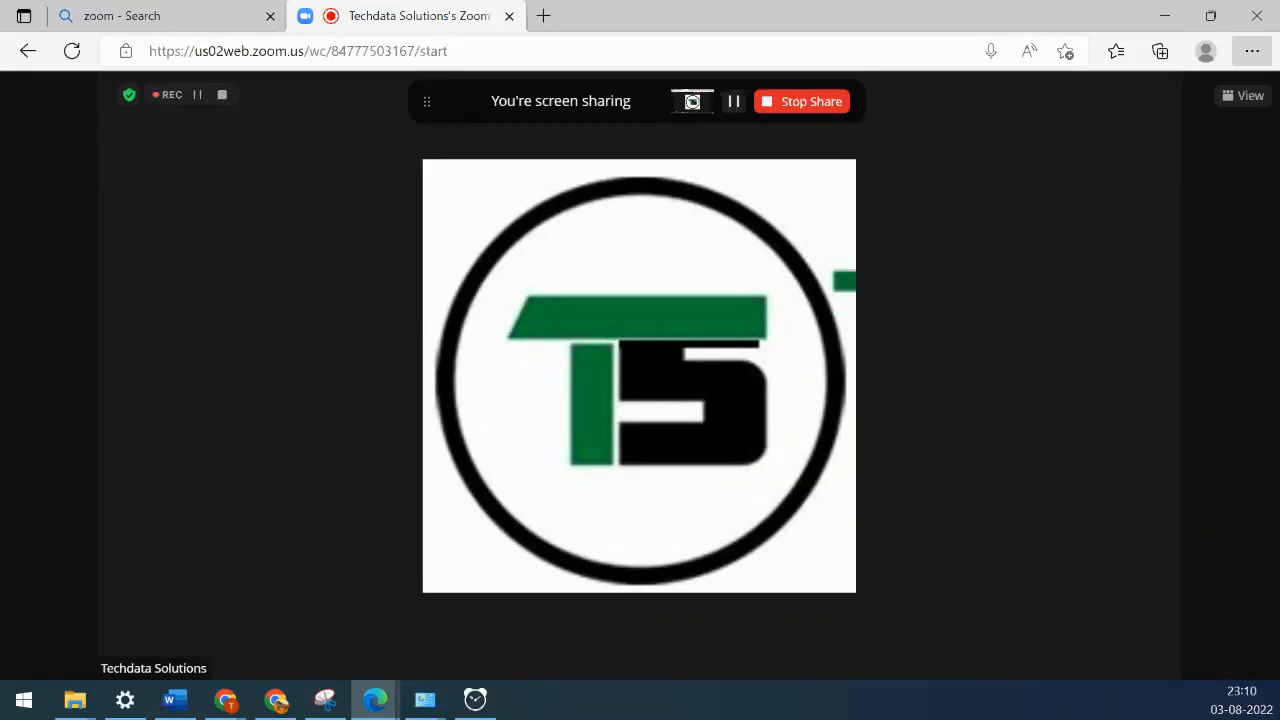
{"action": "key", "text": "alt+Tab"}
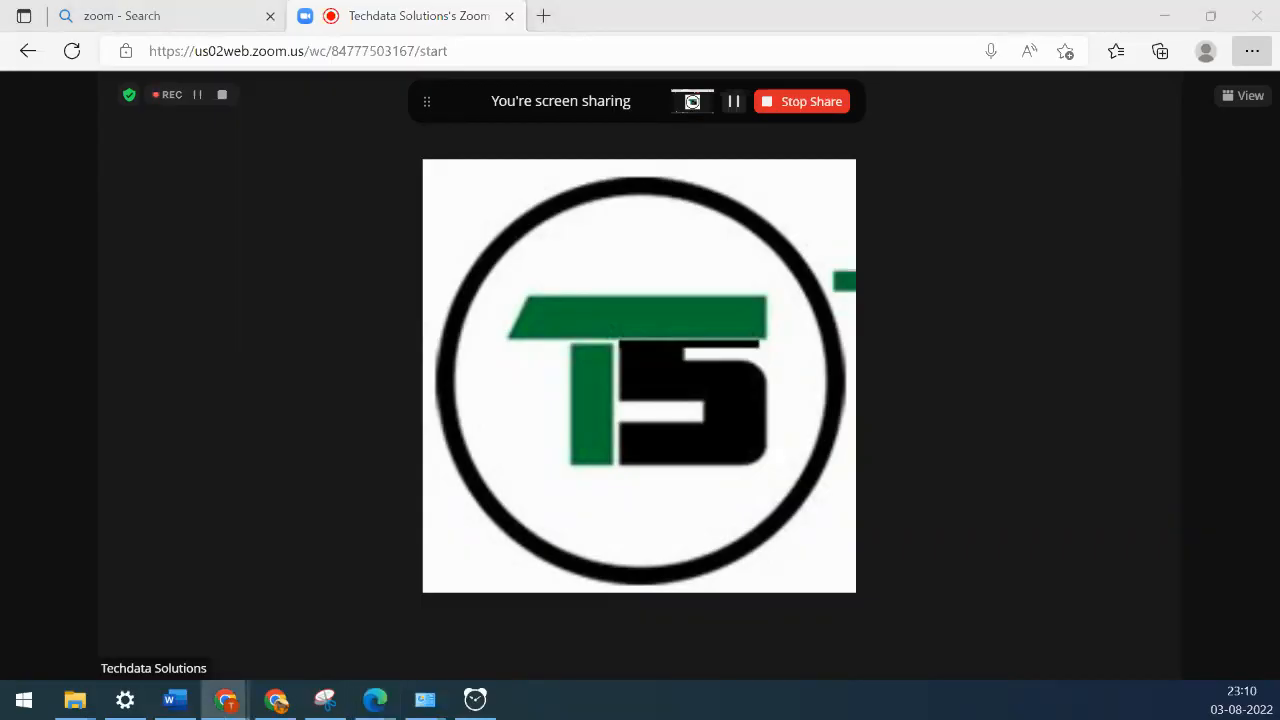
{"action": "key", "text": "alt+Tab"}
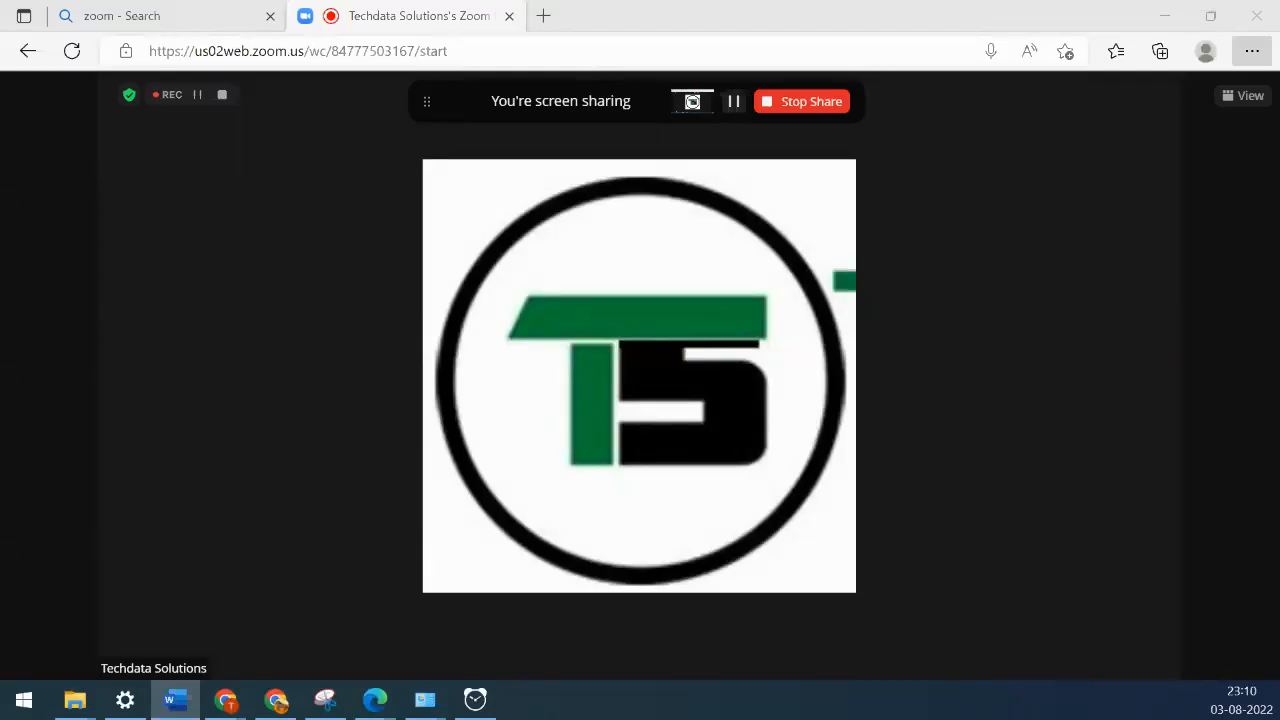
- Search 'runasdate' in a new Edge tab and open NirSoft's RunAsDate page down to its download links
{"action": "left_click", "coordinate": [544, 16]}
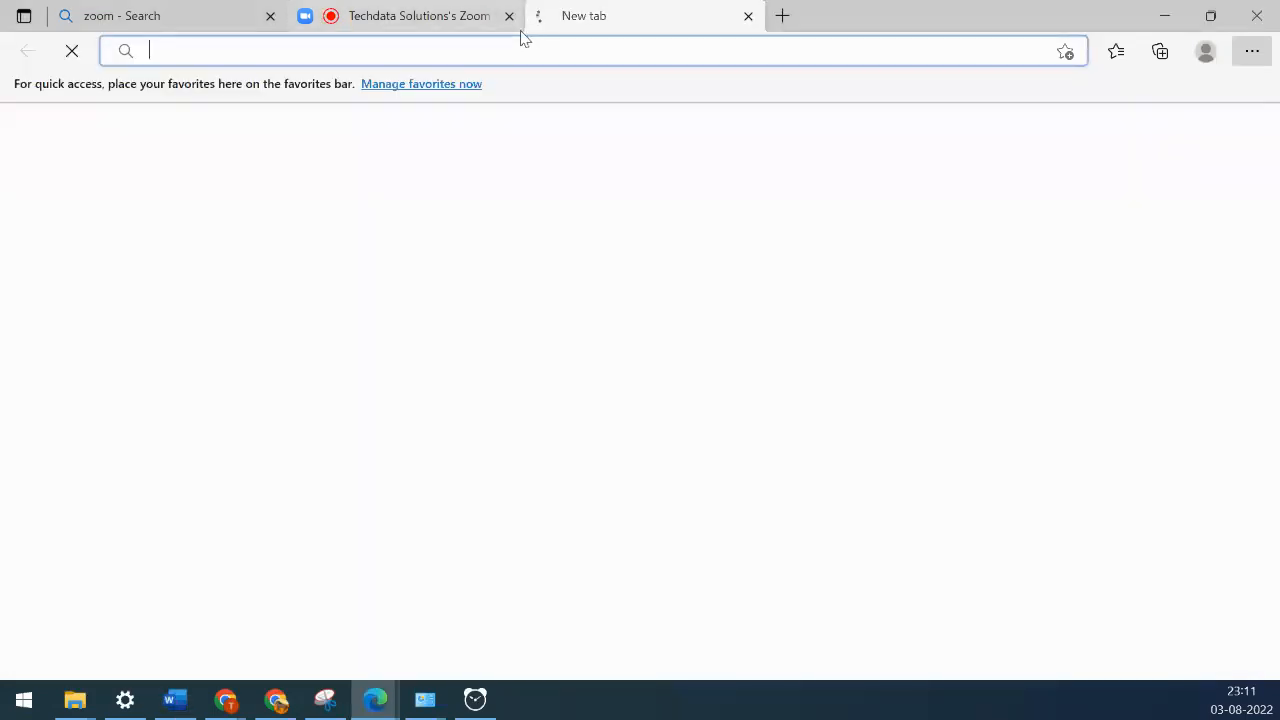
{"action": "type", "text": "runa"}
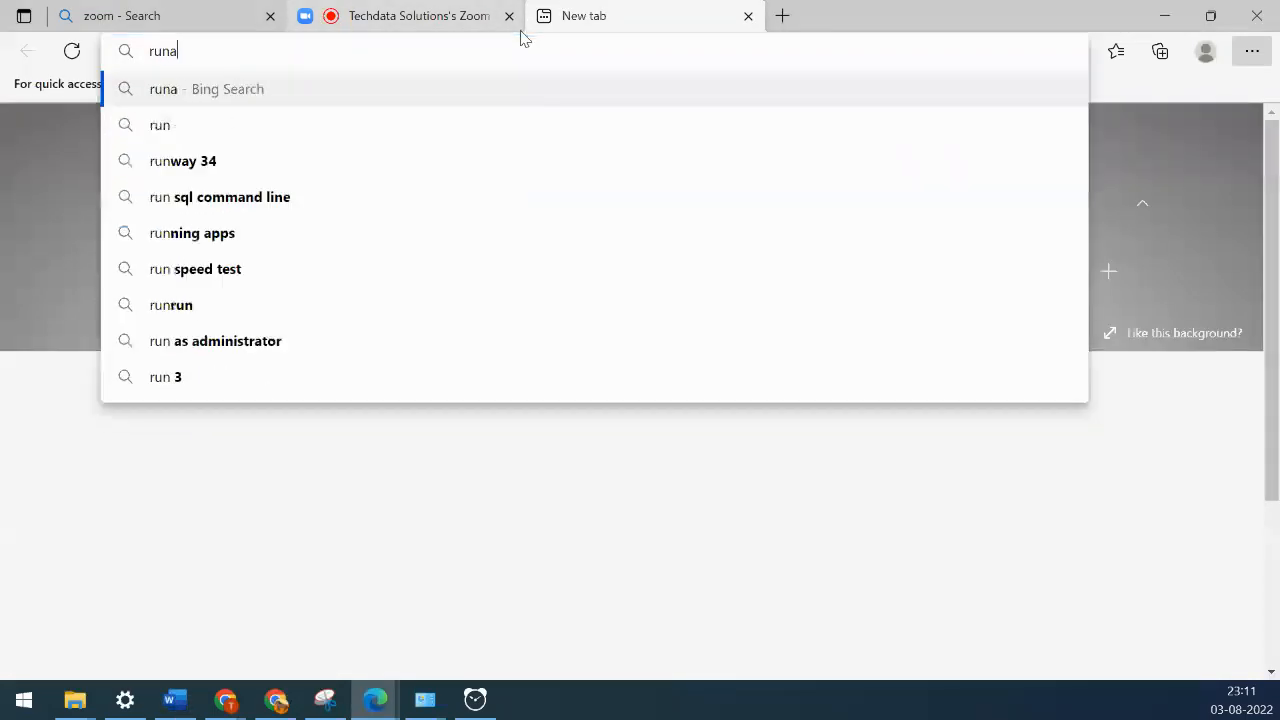
{"action": "type", "text": "sdate"}
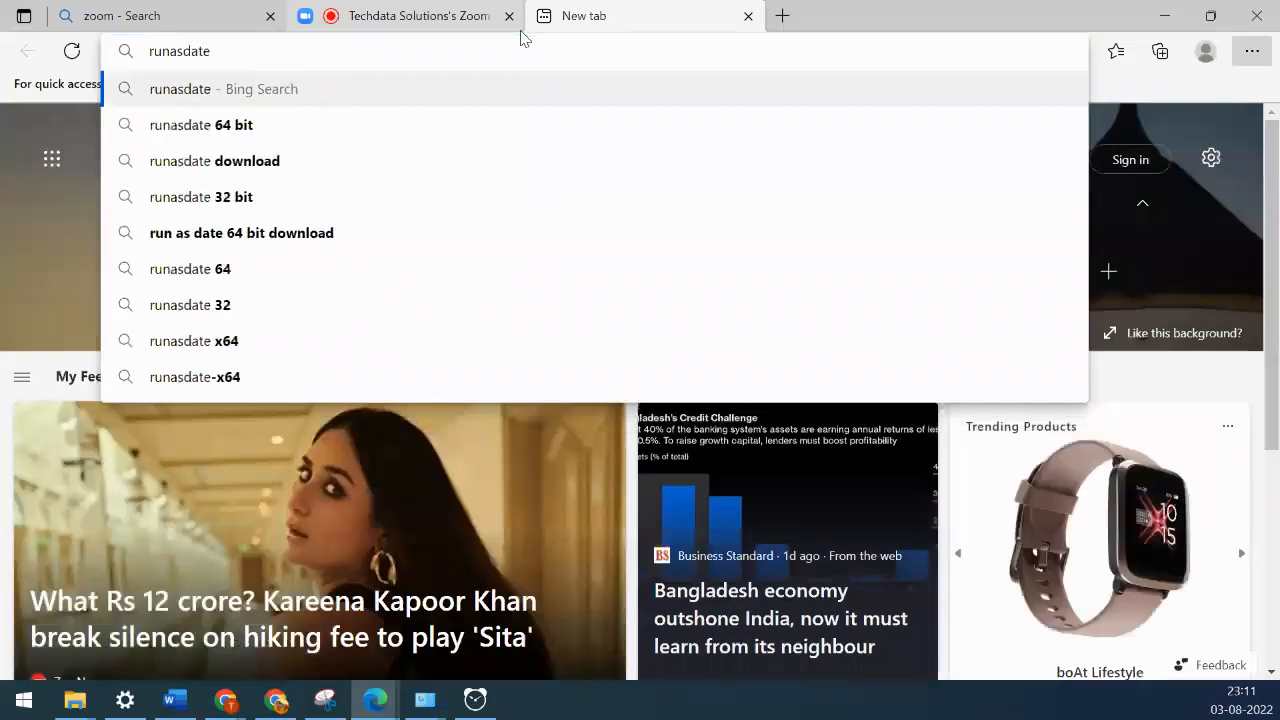
{"action": "key", "text": "Return"}
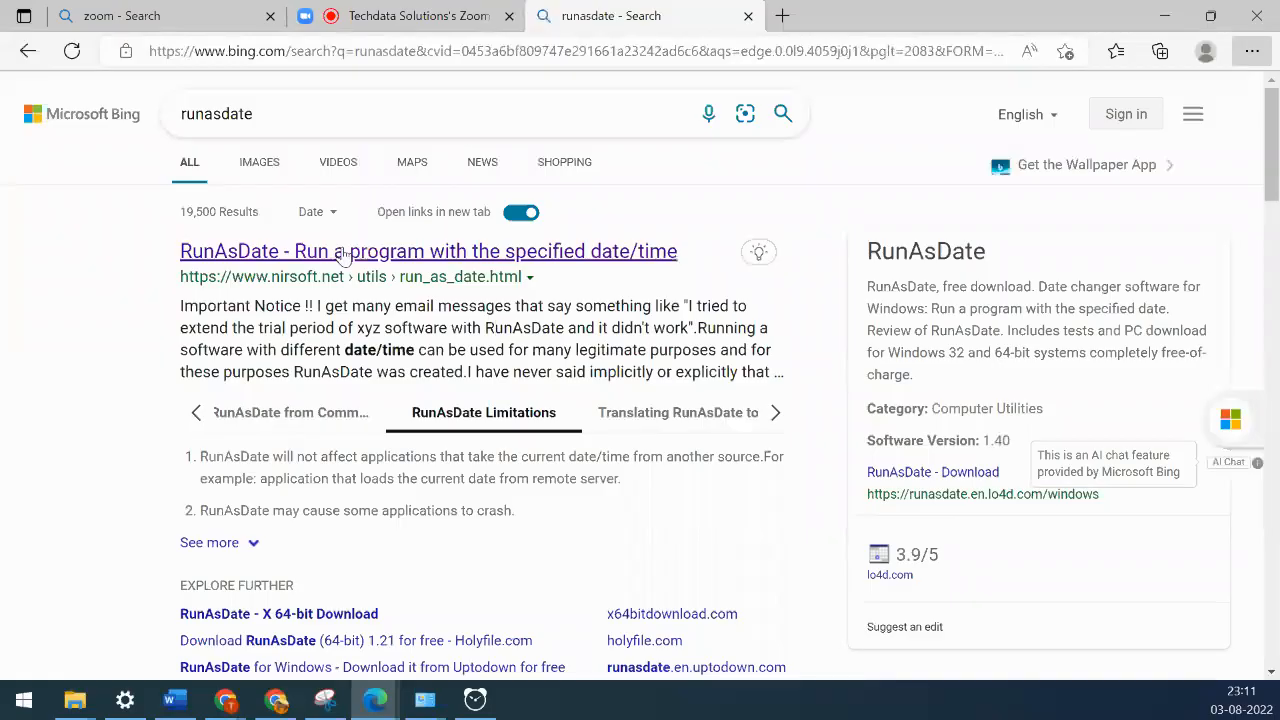
{"action": "left_click", "coordinate": [297, 256]}
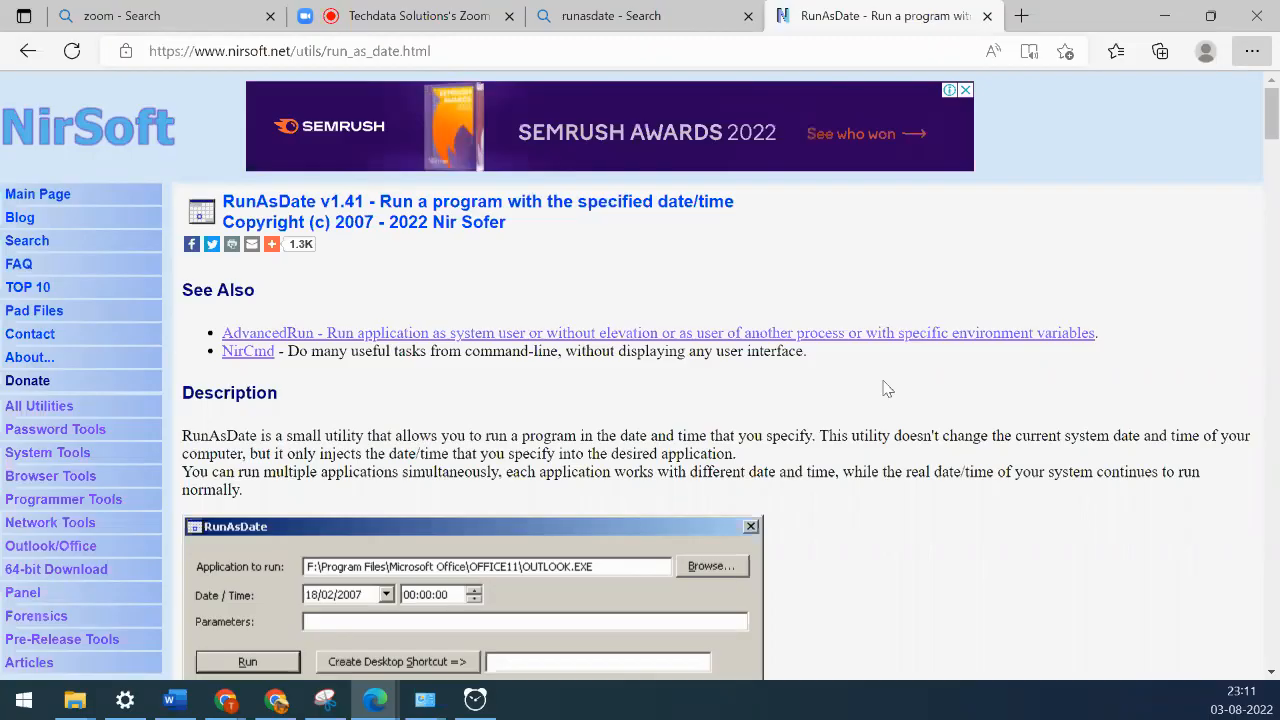
{"action": "scroll", "coordinate": [884, 389], "scroll_direction": "down", "scroll_amount": 20}
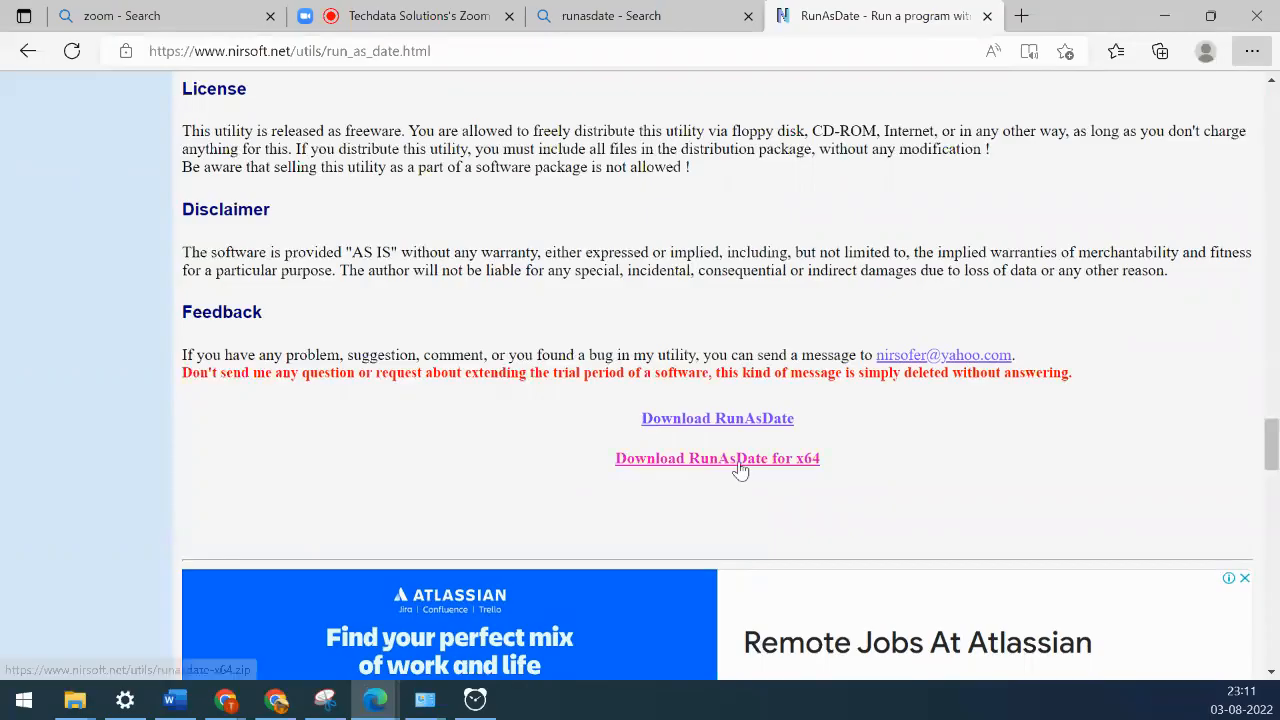
{"action": "left_click", "coordinate": [77, 702]}
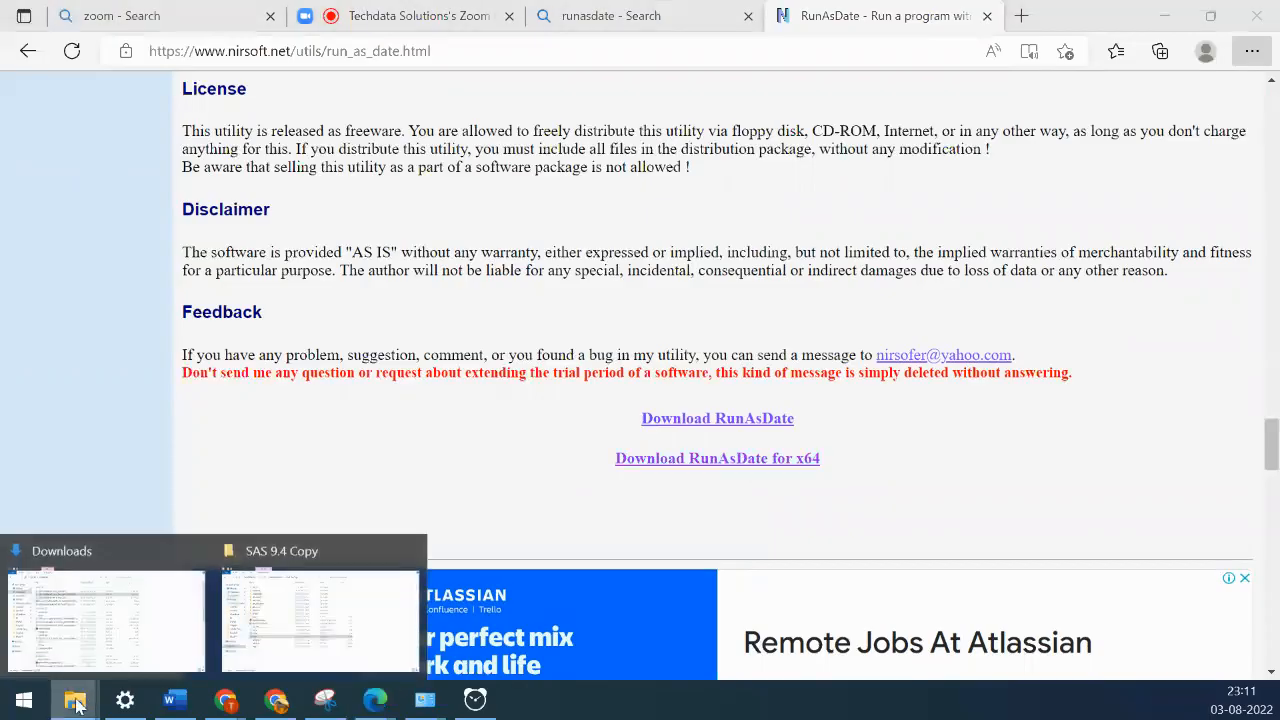
- Look over the runasdate-x64 archives in the Downloads folder, then minimize the Downloads window
{"action": "left_click", "coordinate": [92, 642]}
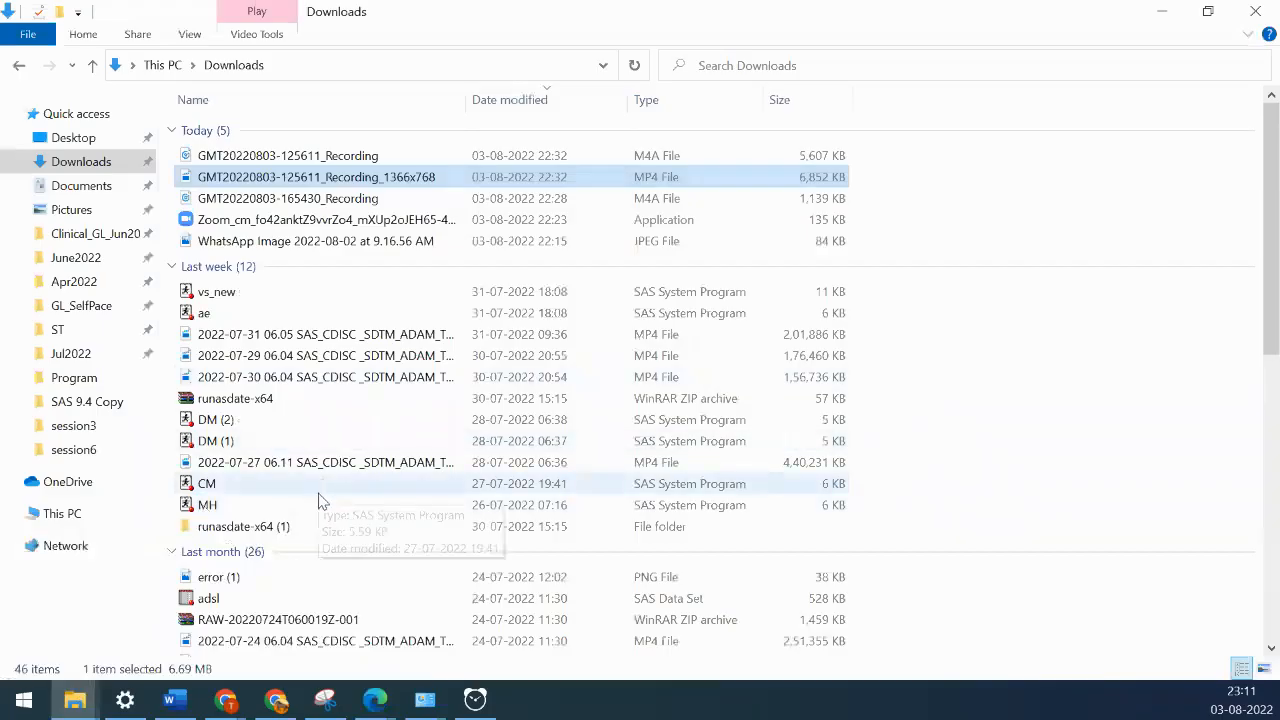
{"action": "scroll", "coordinate": [320, 500], "scroll_direction": "down", "scroll_amount": 6}
{"action": "scroll", "coordinate": [320, 500], "scroll_direction": "down", "scroll_amount": 3}
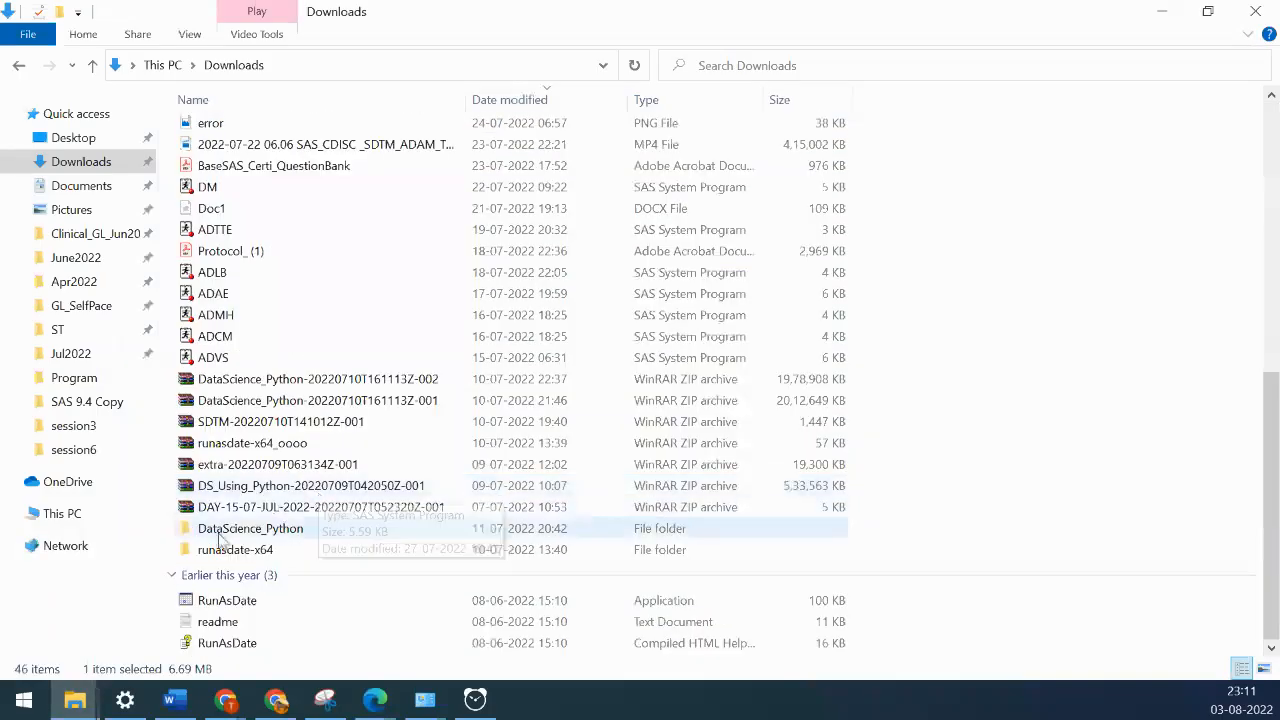
{"action": "left_click", "coordinate": [268, 450]}
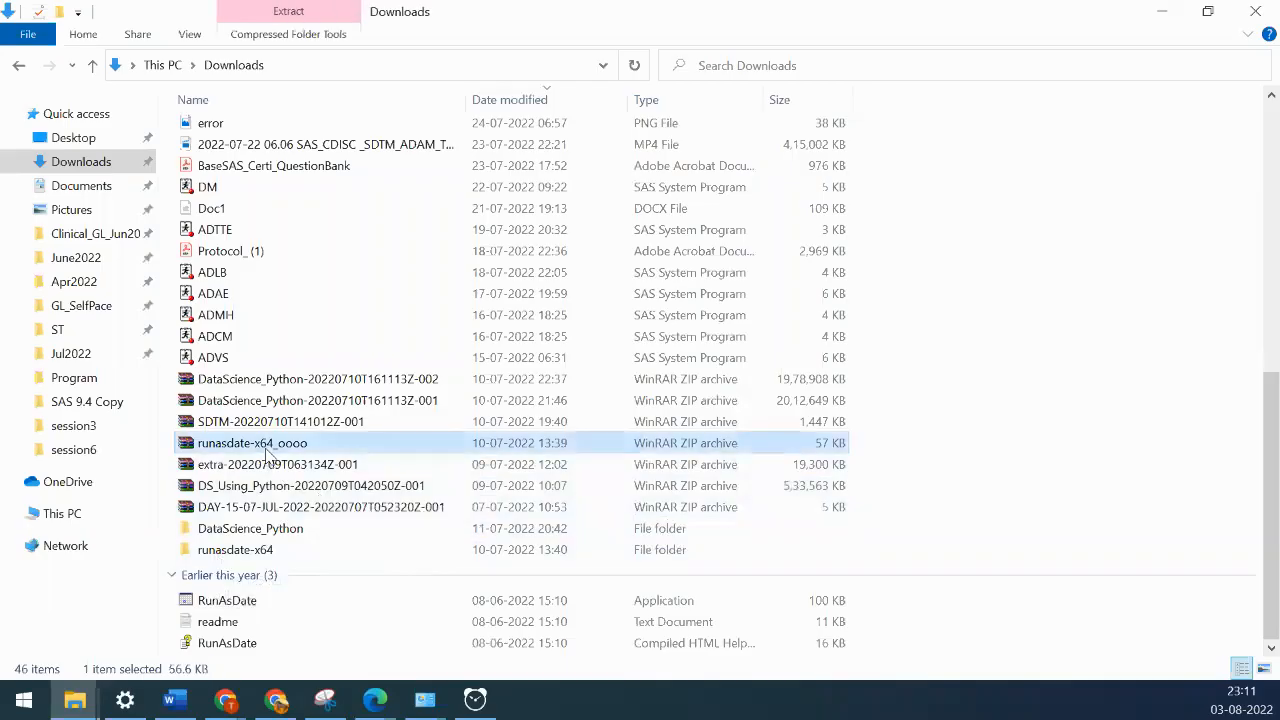
{"action": "scroll", "coordinate": [465, 421], "scroll_direction": "up", "scroll_amount": 5}
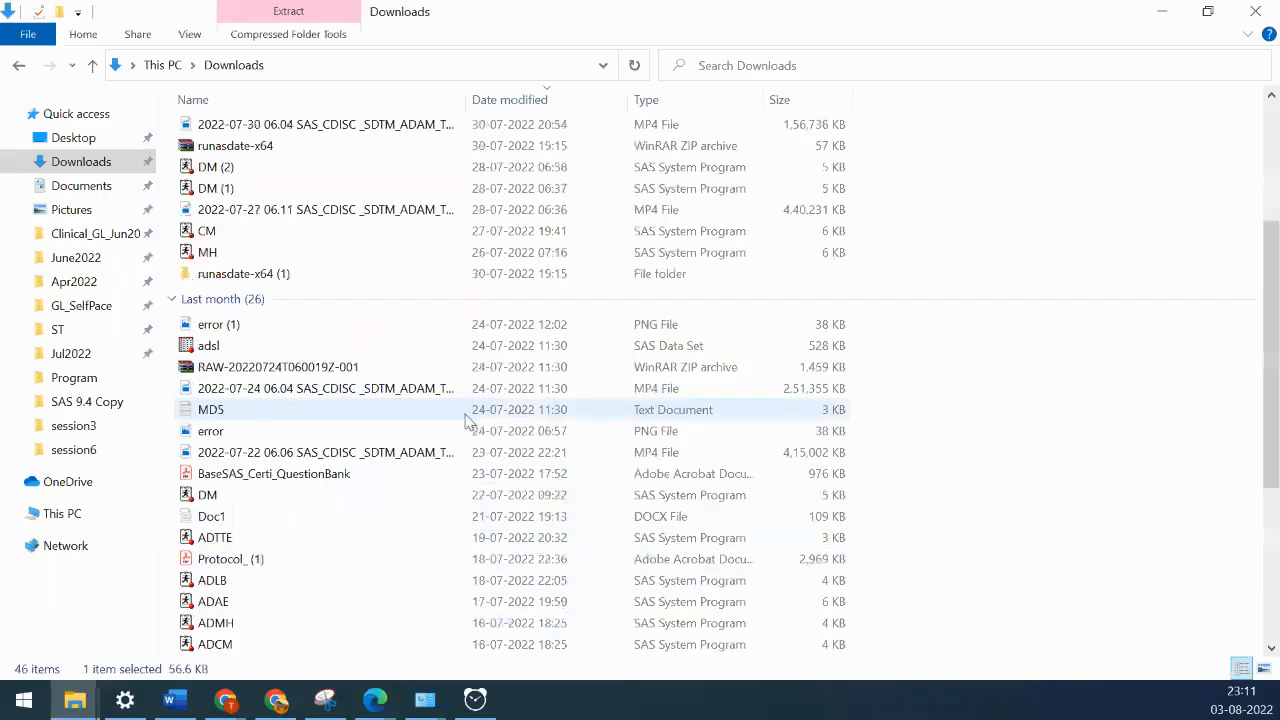
{"action": "left_click", "coordinate": [240, 146]}
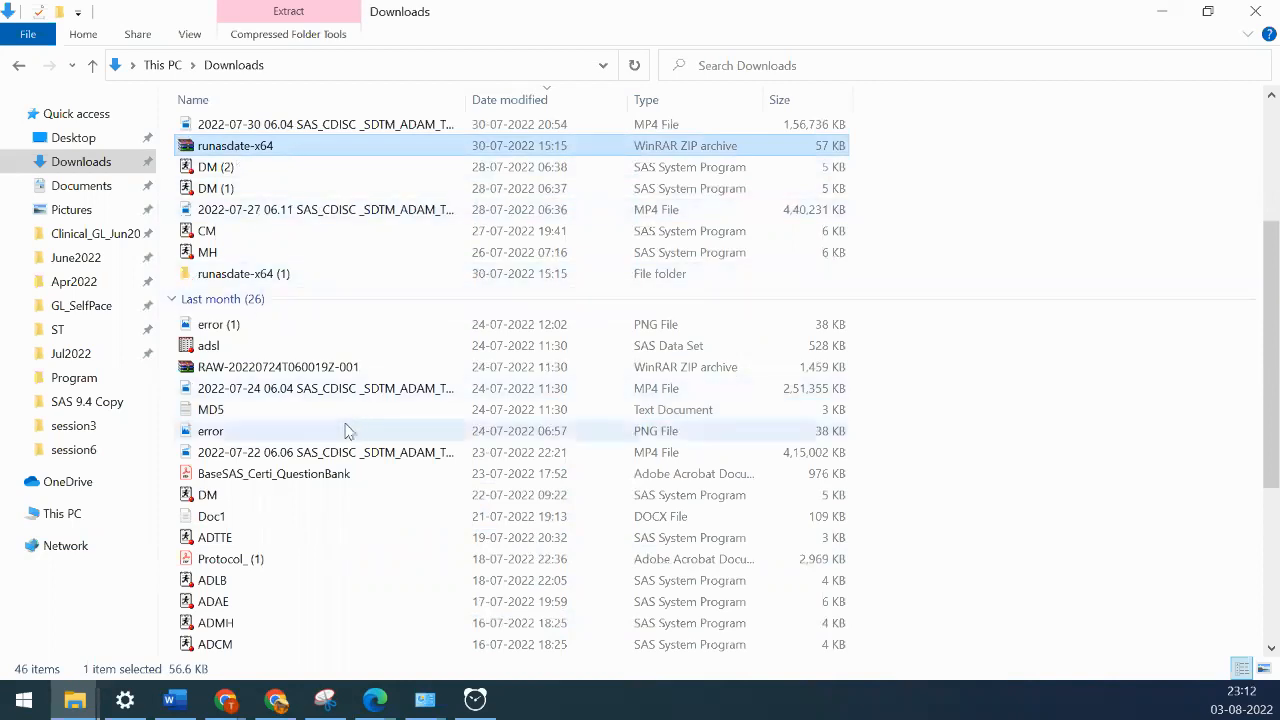
{"action": "scroll", "coordinate": [348, 431], "scroll_direction": "down", "scroll_amount": 3}
{"action": "scroll", "coordinate": [348, 431], "scroll_direction": "down", "scroll_amount": 2}
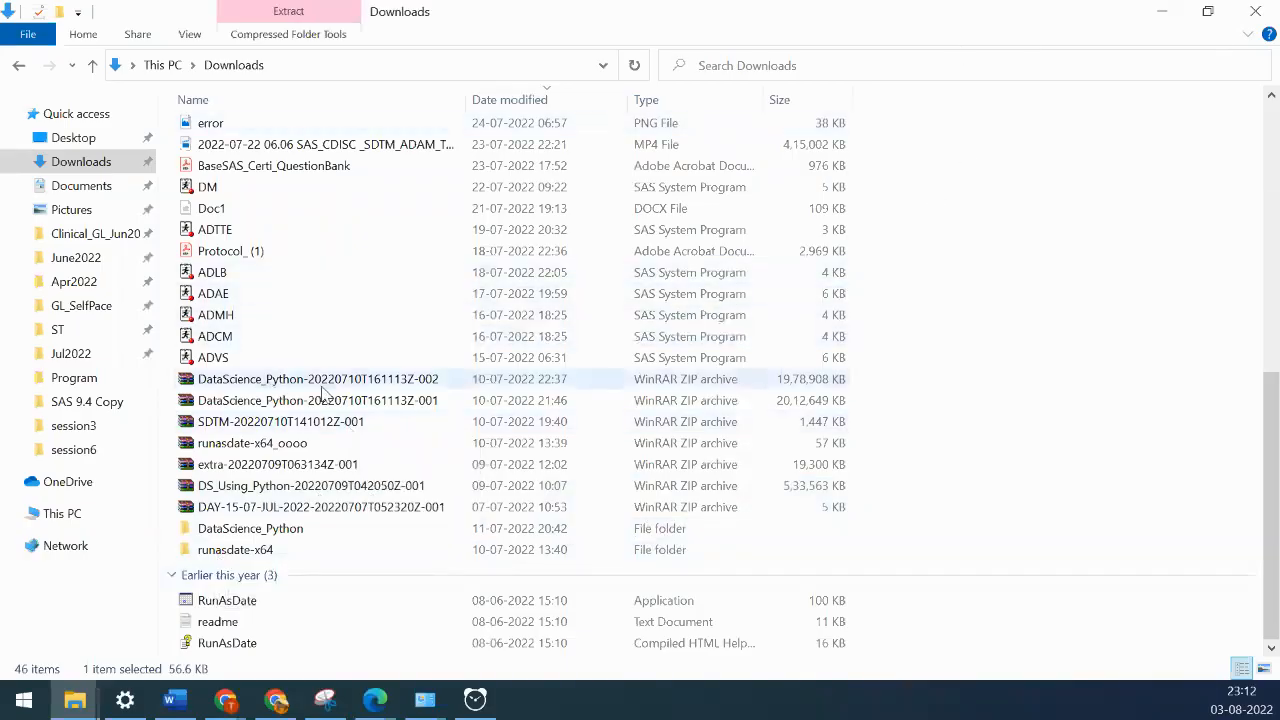
{"action": "left_click", "coordinate": [1158, 22]}
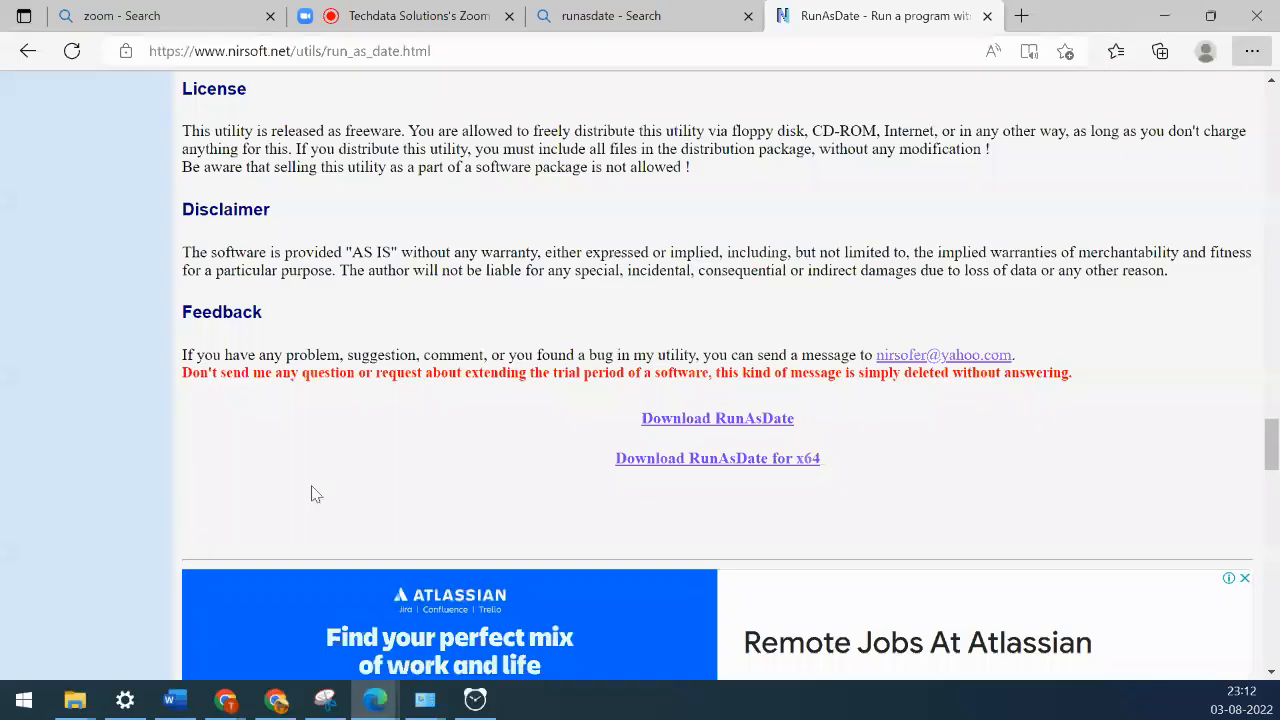
- In the SAS 9.4 Copy window, go up to Supporting_docs and open the runasdate-x64 folder
{"action": "left_click", "coordinate": [80, 705]}
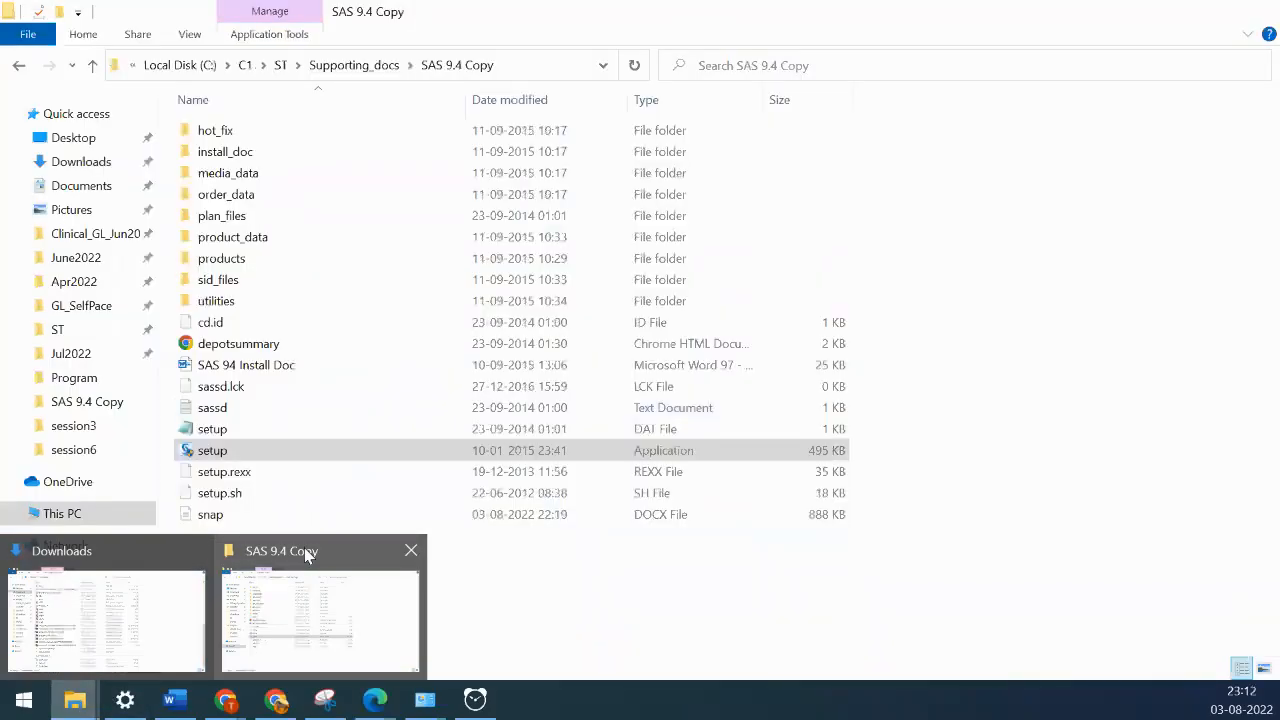
{"action": "left_click", "coordinate": [304, 547]}
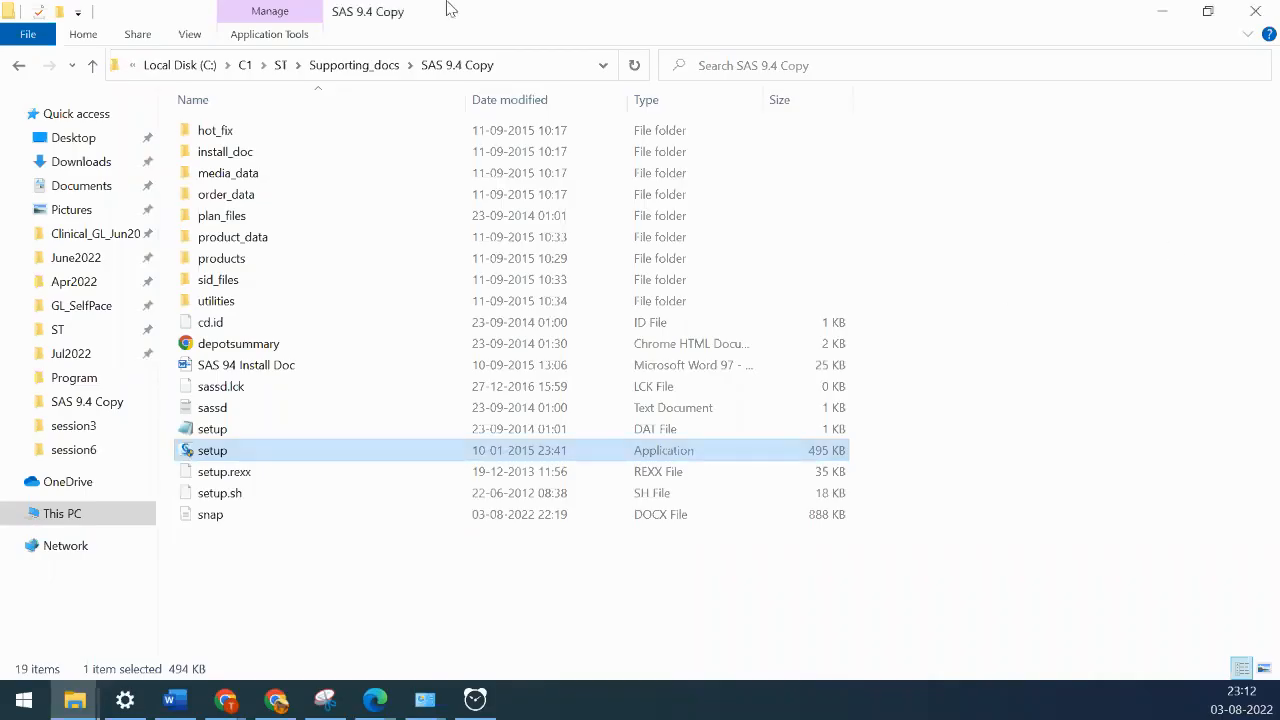
{"action": "left_click", "coordinate": [331, 71]}
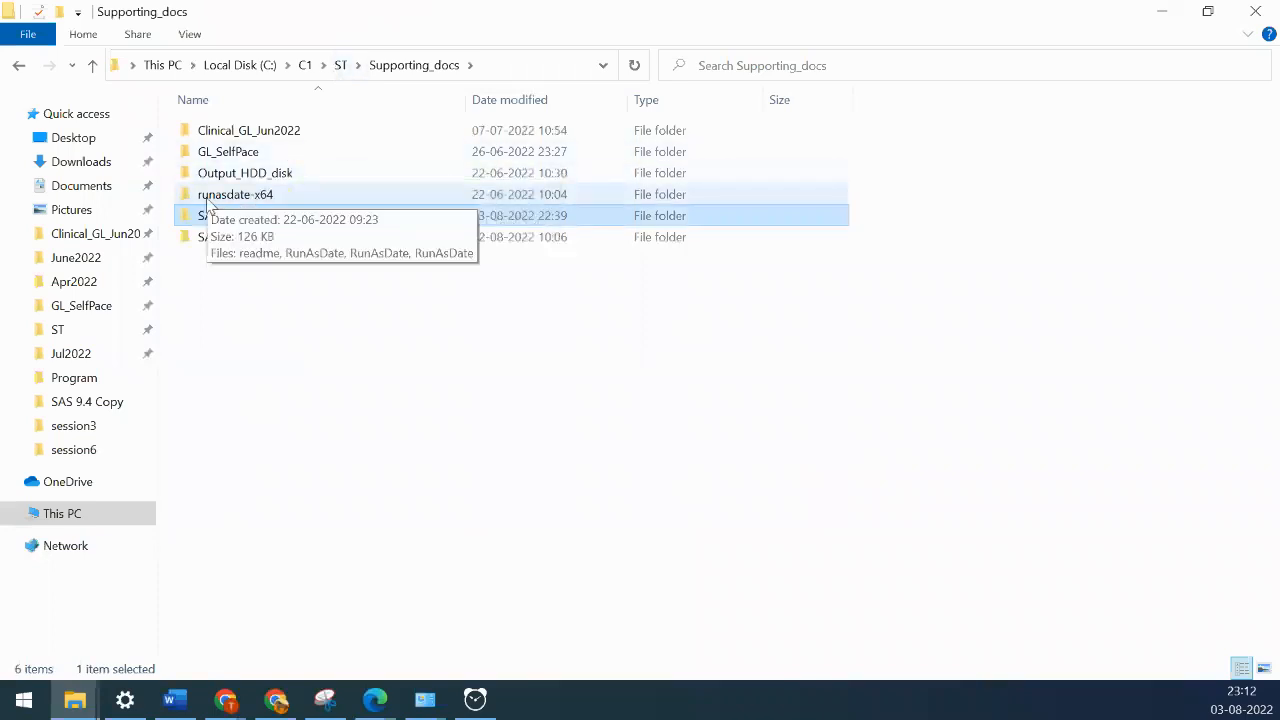
{"action": "left_click", "coordinate": [211, 203]}
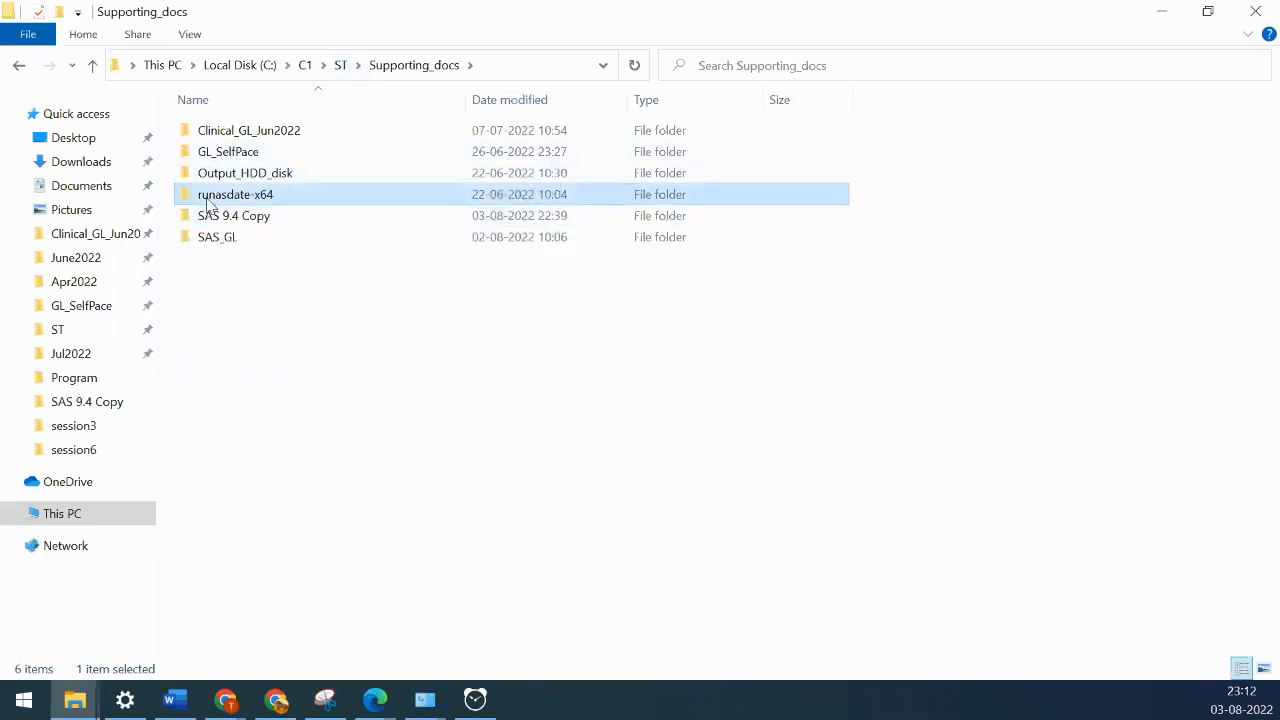
{"action": "double_click", "coordinate": [221, 203]}
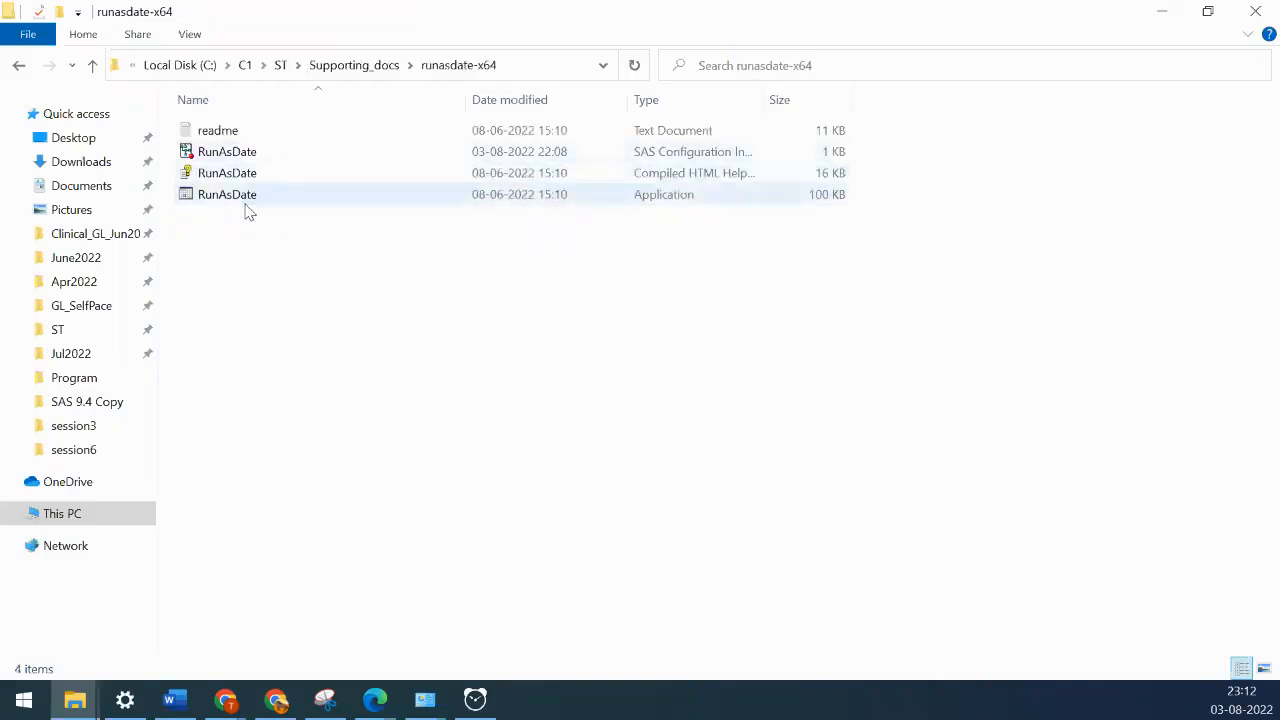
{"action": "left_click", "coordinate": [232, 207]}
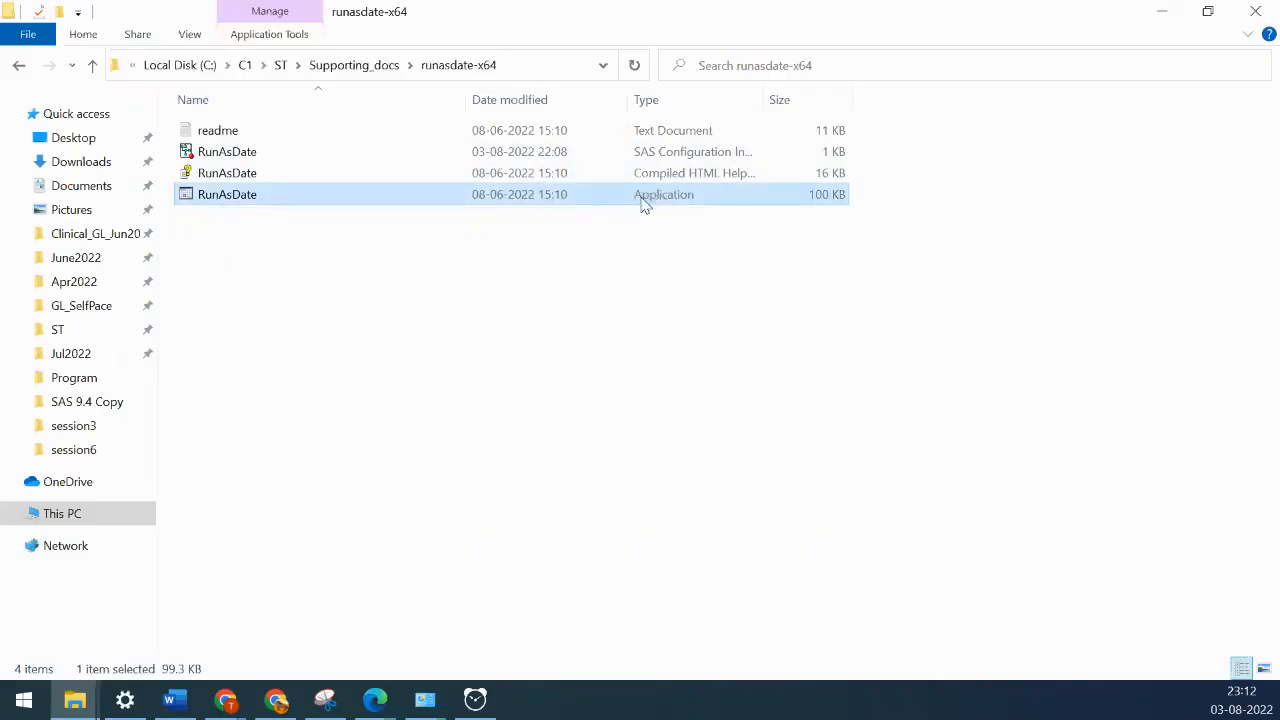
- Launch RunAsDate and check the sas.exe path in the Application to run field
{"action": "double_click", "coordinate": [245, 200]}
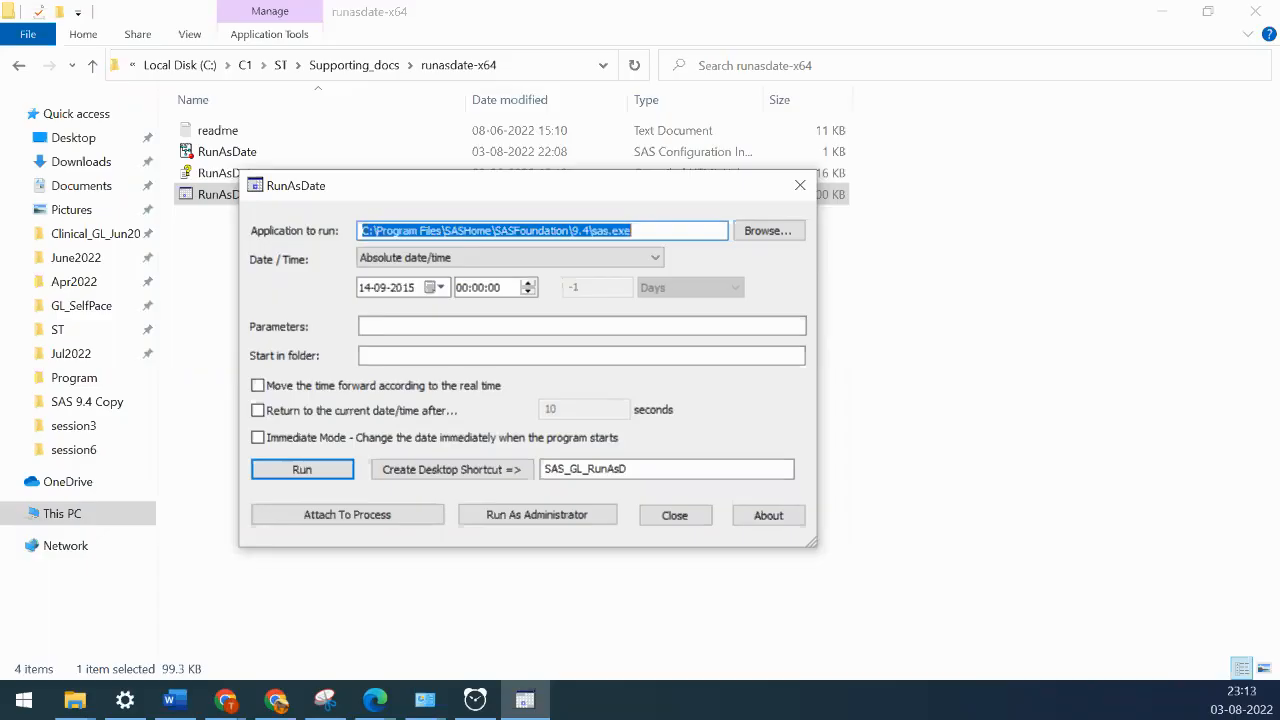
{"action": "key", "text": "alt+Tab"}
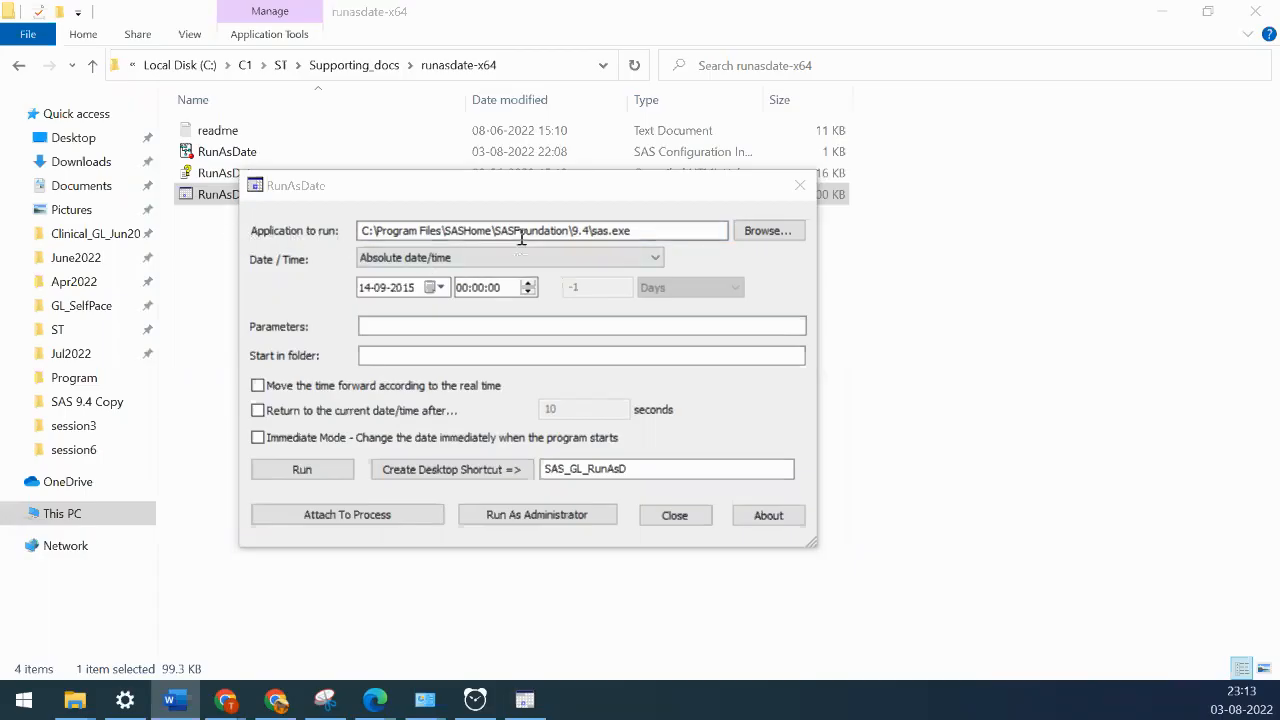
{"action": "left_click_drag", "start_coordinate": [642, 231], "coordinate": [220, 229]}
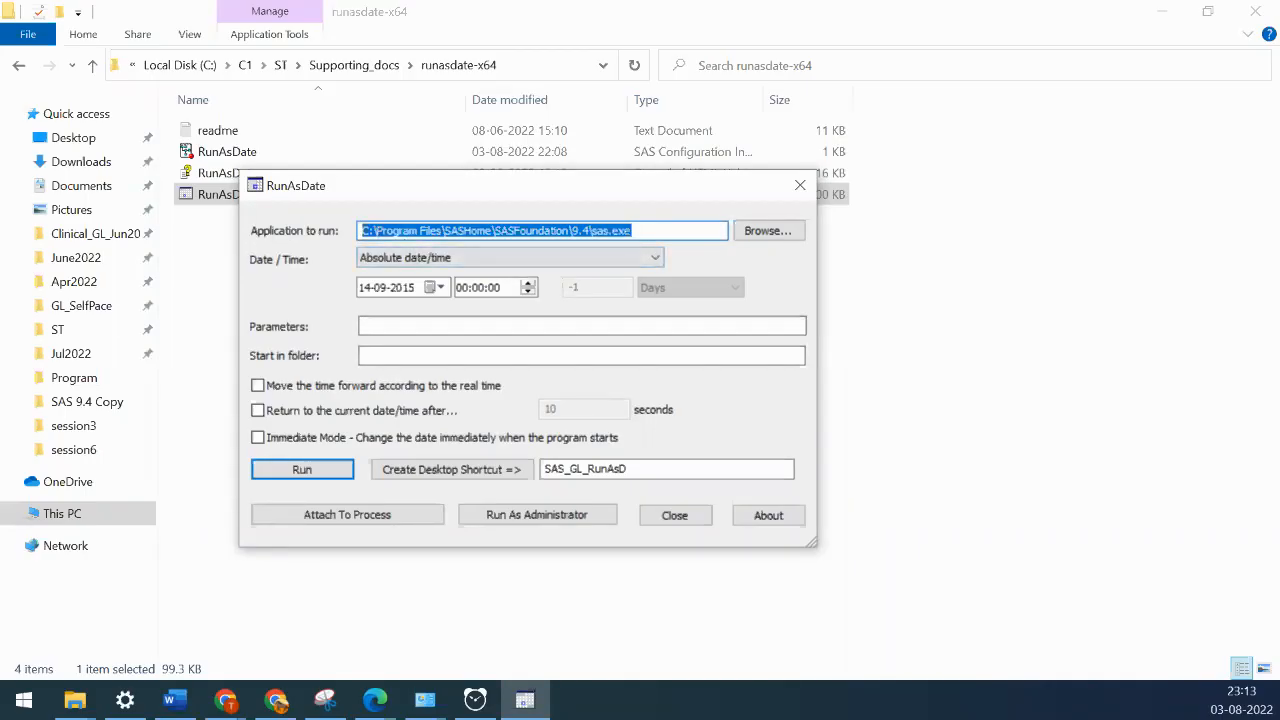
{"action": "left_click", "coordinate": [175, 700]}
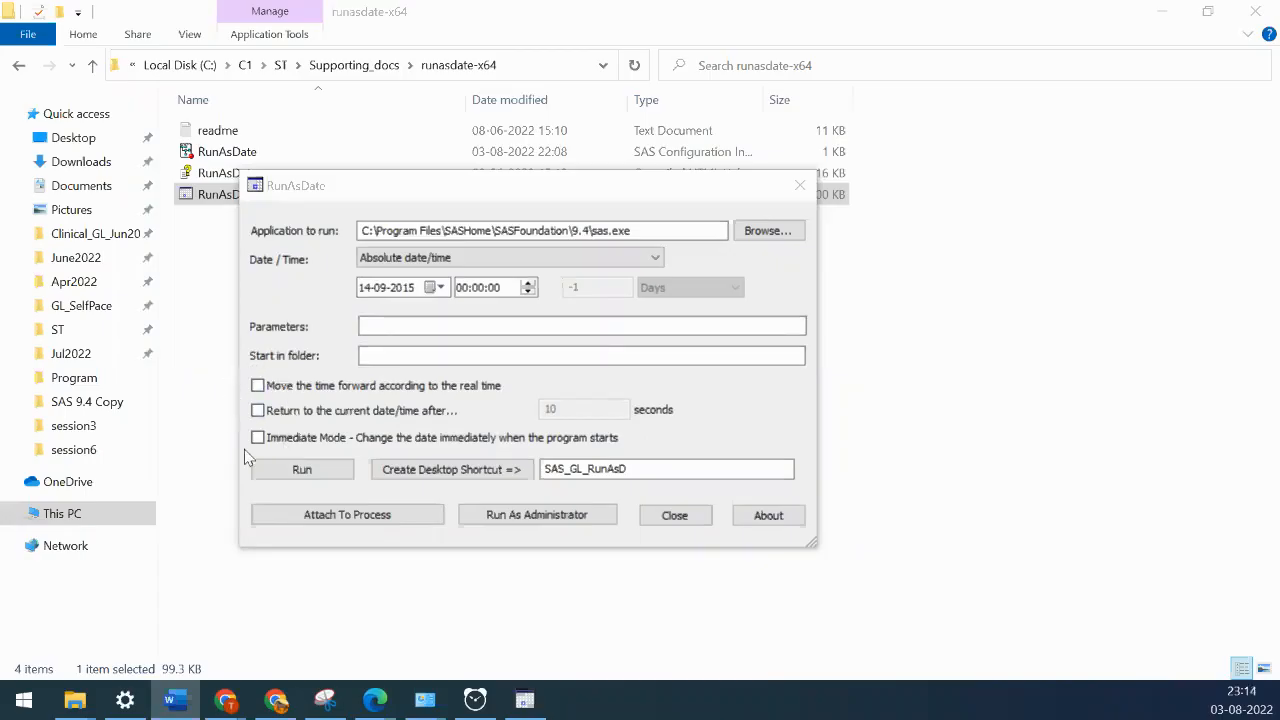
- Review the SAS_GL_RunAsD shortcut name, then close RunAsDate
{"action": "left_click", "coordinate": [262, 394]}
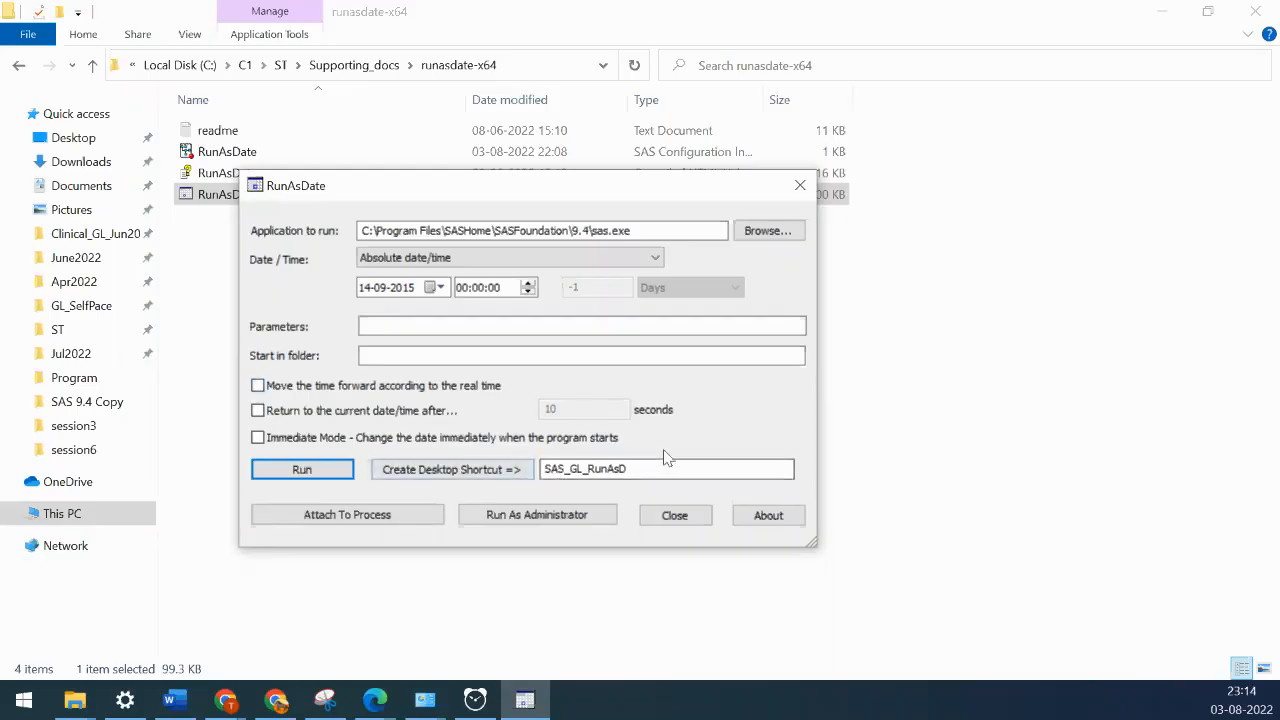
{"action": "left_click", "coordinate": [549, 468]}
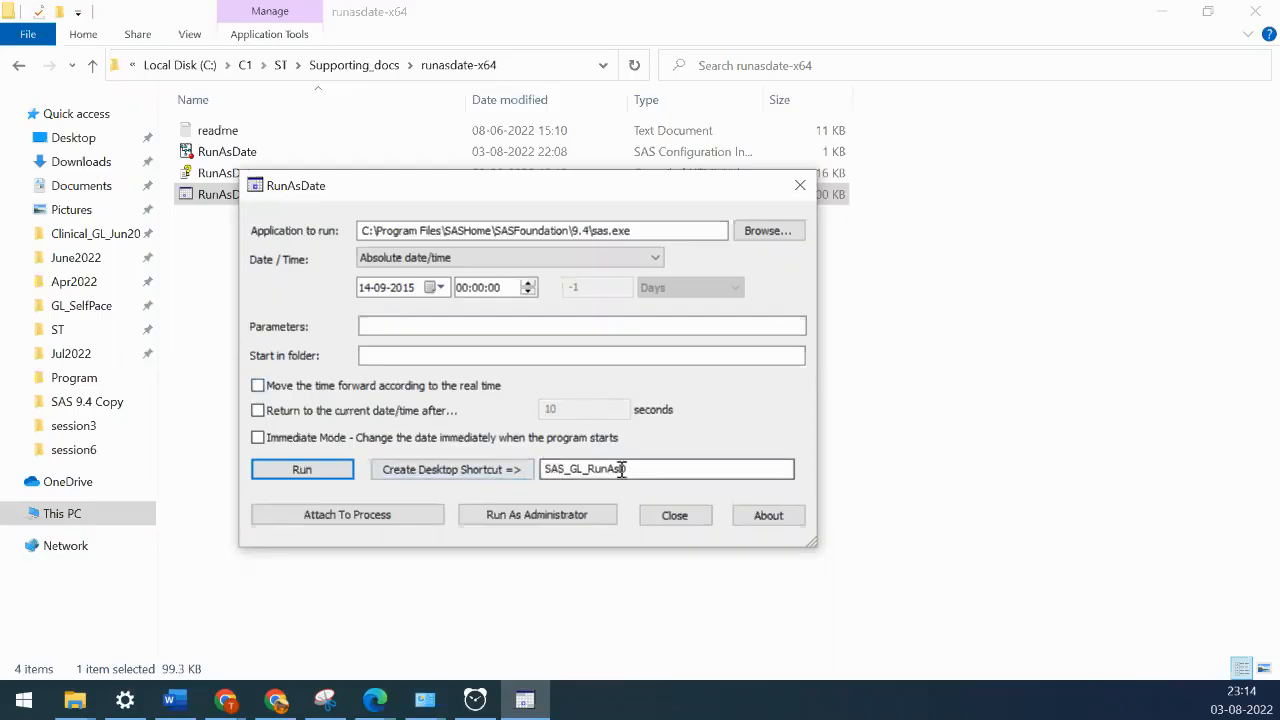
{"action": "left_click_drag", "start_coordinate": [643, 471], "coordinate": [543, 470]}
{"action": "left_click", "coordinate": [587, 468]}
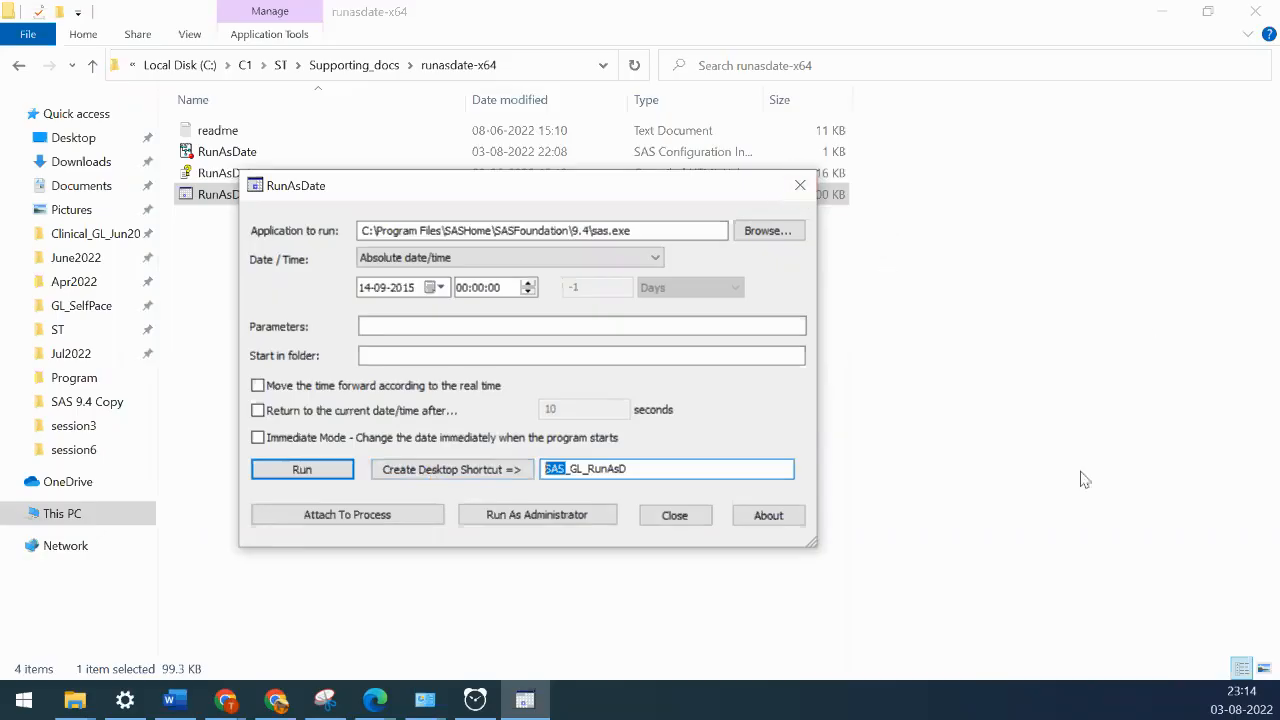
{"action": "left_click", "coordinate": [800, 185]}
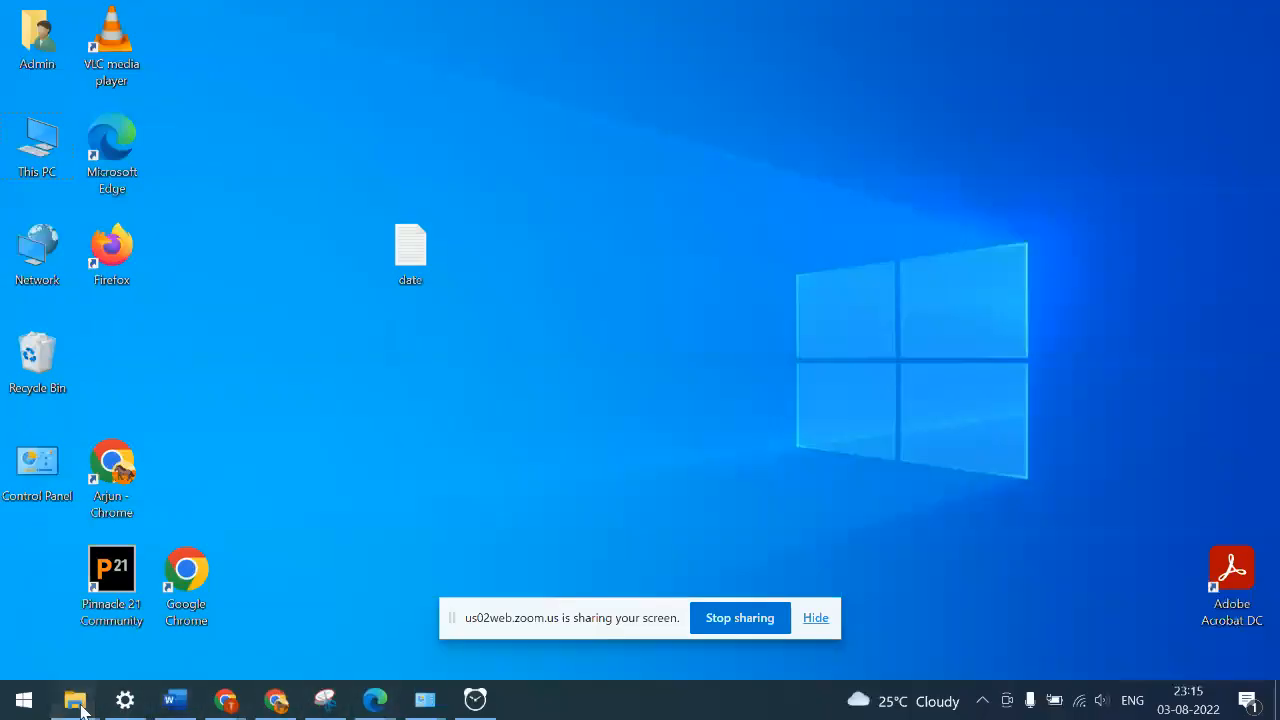
- Reopen RunAsDate, create the SAS_GL_RunAsD desktop shortcut, close the tool and show the desktop
{"action": "mouse_move", "coordinate": [78, 703]}
{"action": "left_click", "coordinate": [282, 632]}
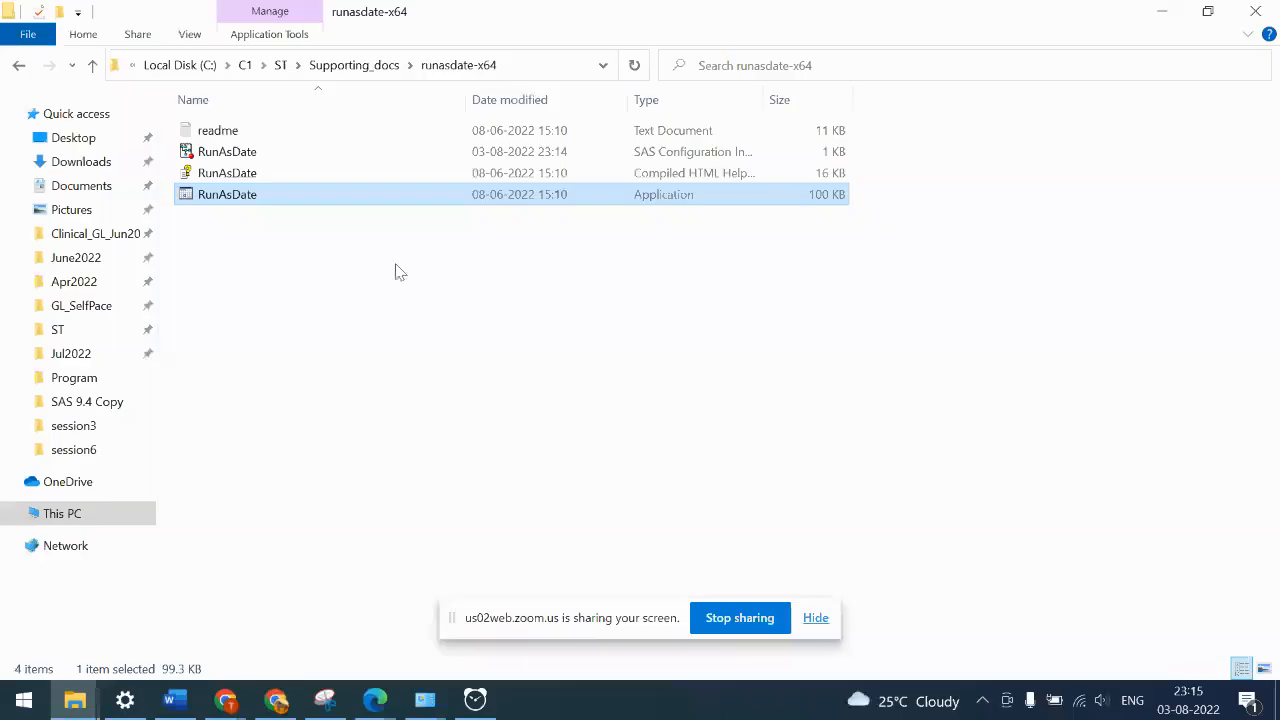
{"action": "double_click", "coordinate": [253, 203]}
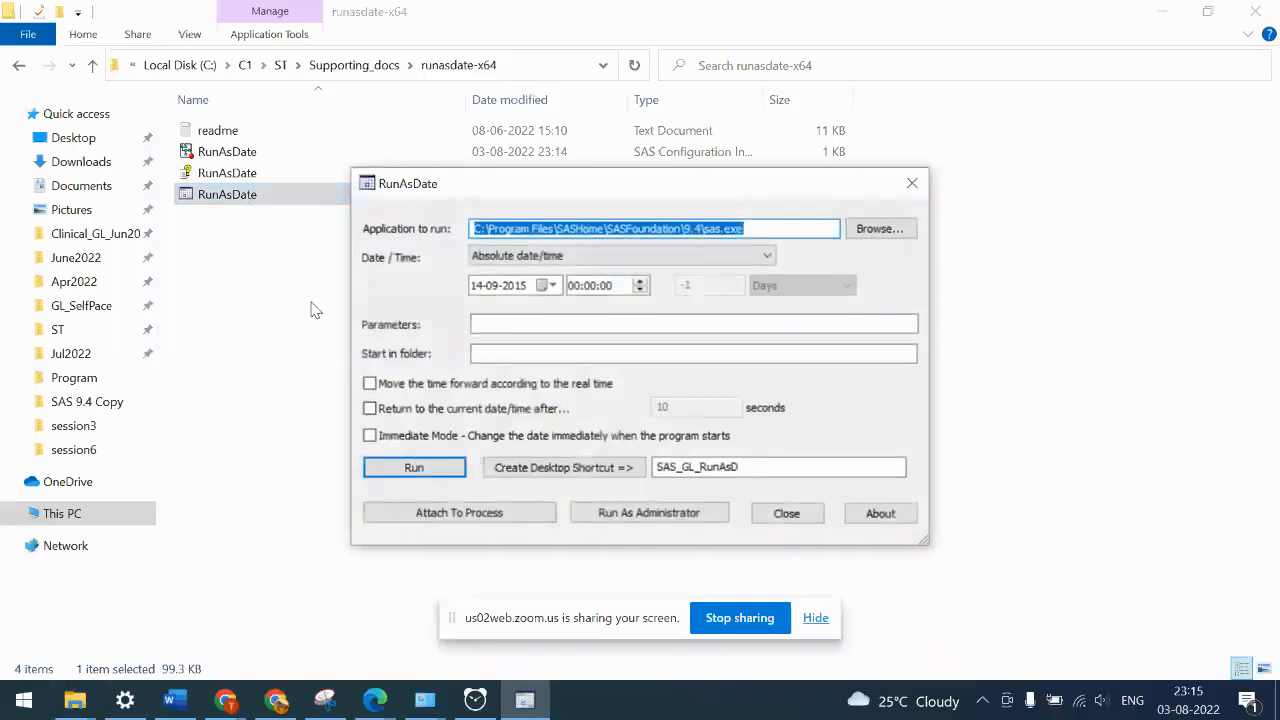
{"action": "left_click", "coordinate": [550, 476]}
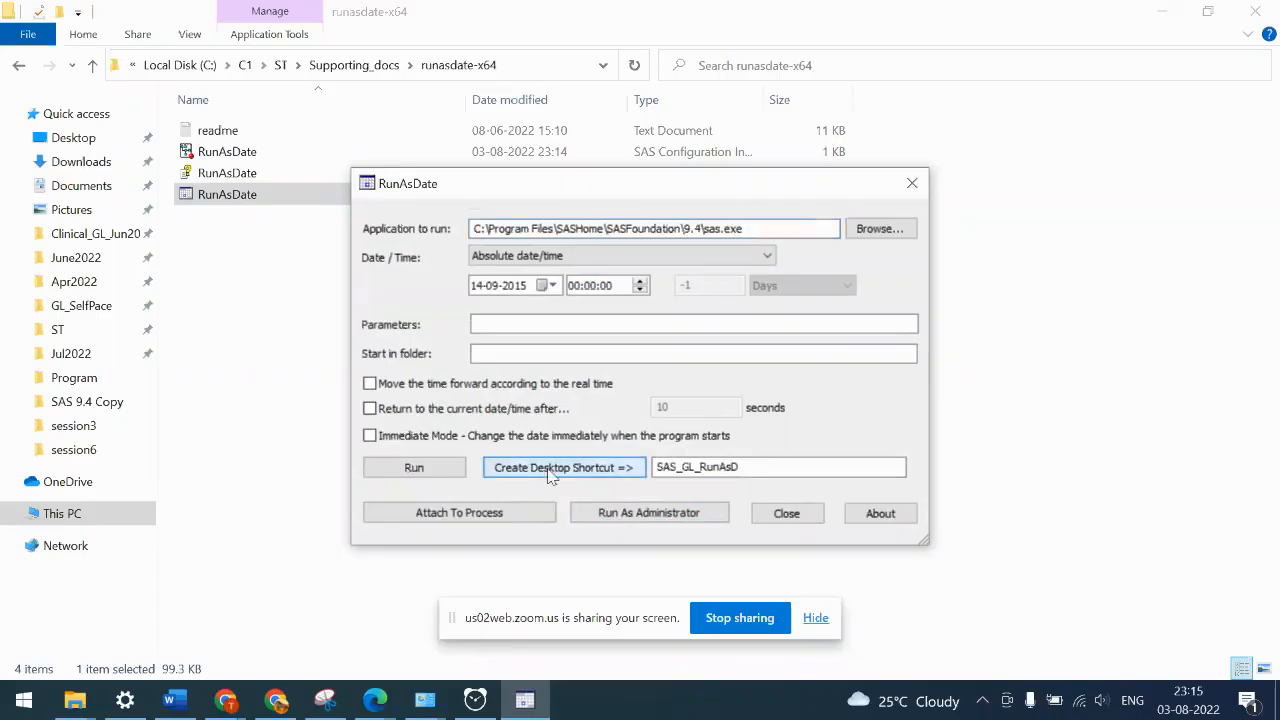
{"action": "left_click", "coordinate": [783, 516]}
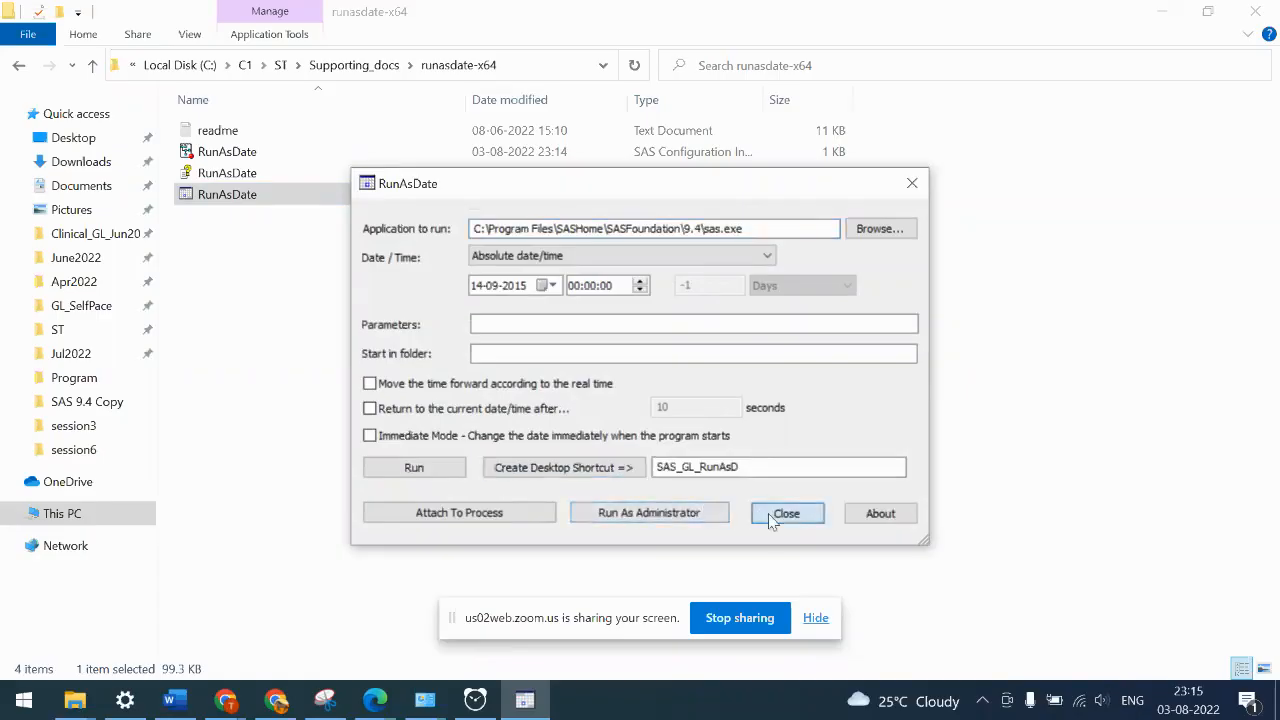
{"action": "key", "text": "super+d"}
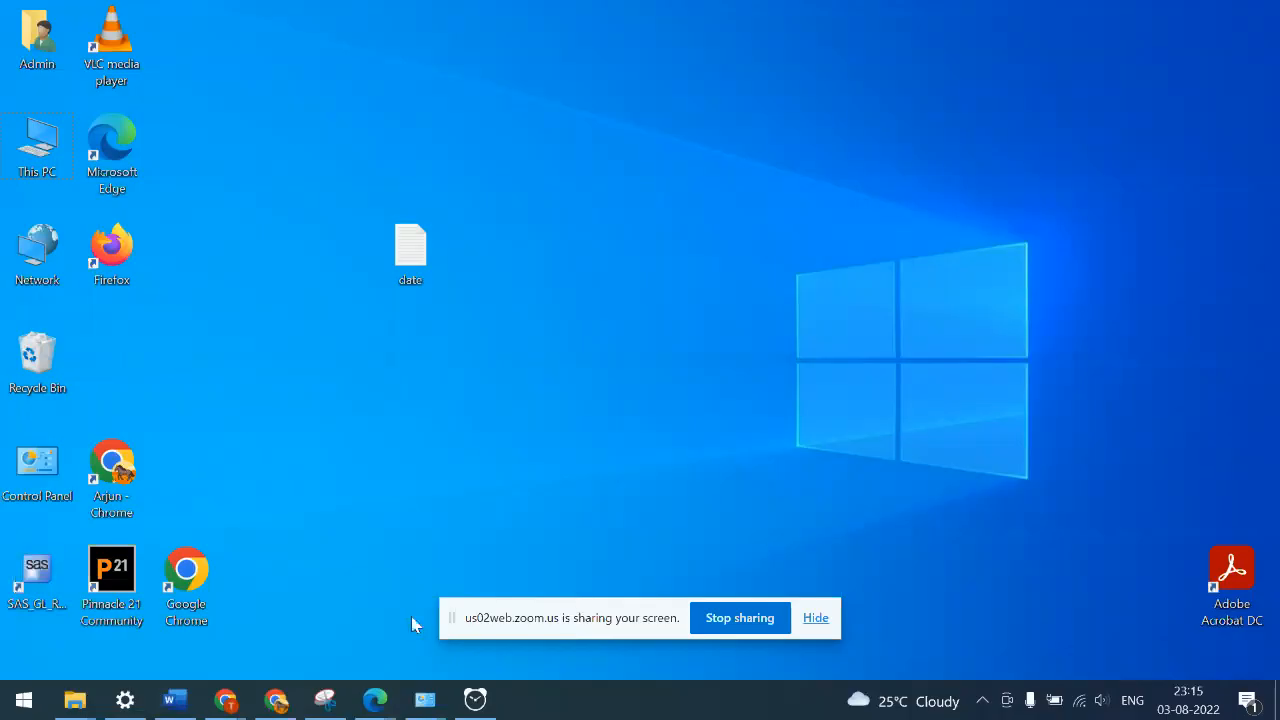
- Move the SAS_GL_RunAsD icon beside Recycle Bin and launch SAS 9.4 from it
{"action": "left_click_drag", "start_coordinate": [45, 584], "coordinate": [125, 336]}
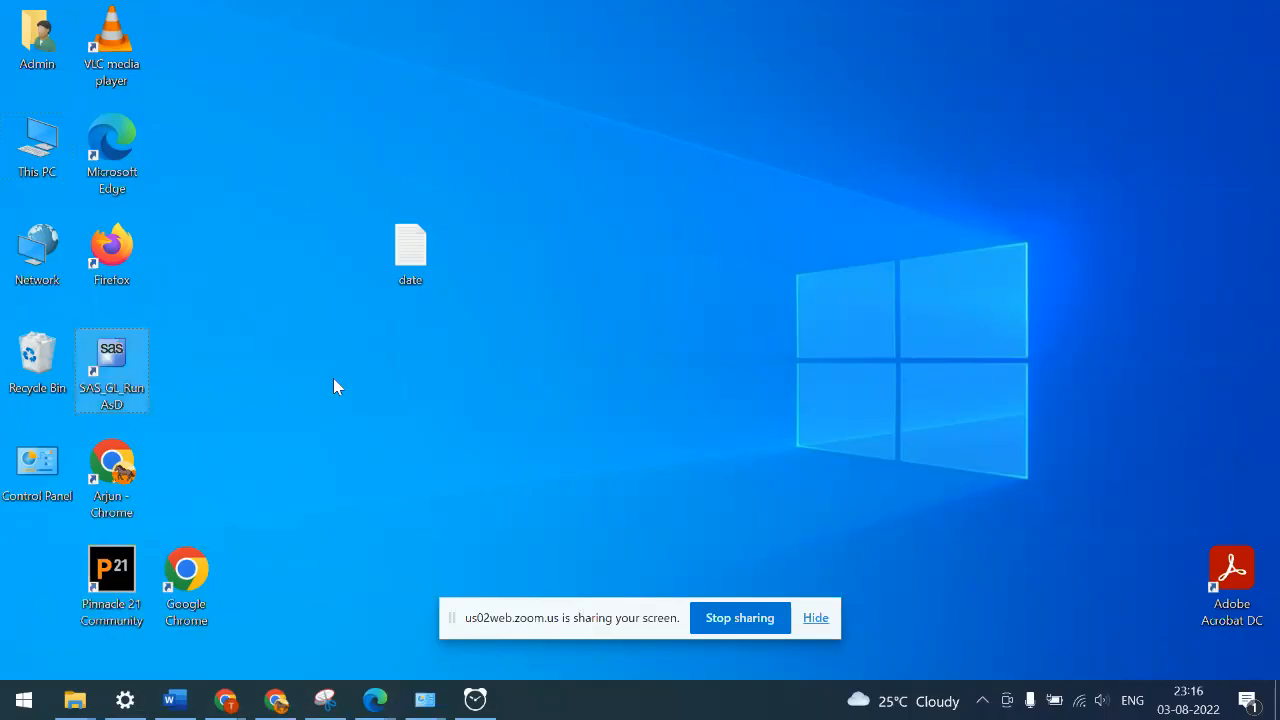
{"action": "double_click", "coordinate": [111, 351]}
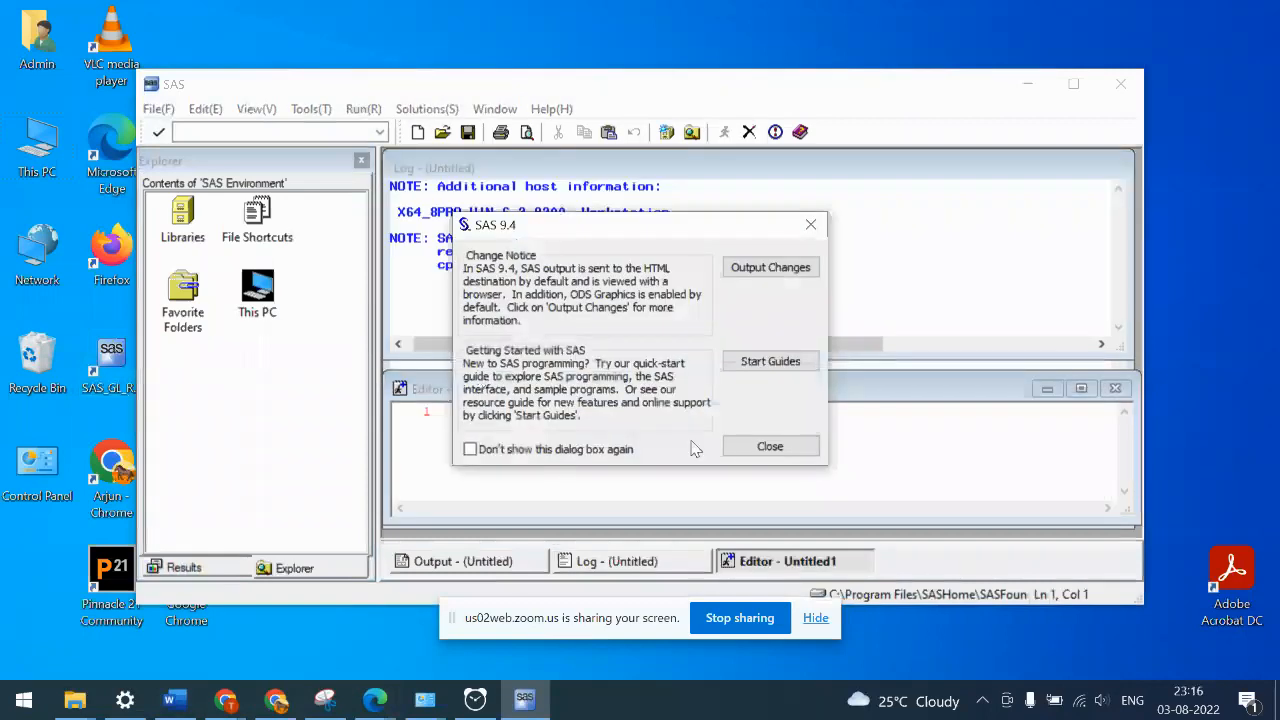
- Close the Change Notice, then maximize Editor - Untitled1 and the SAS main window
{"action": "left_click", "coordinate": [766, 443]}
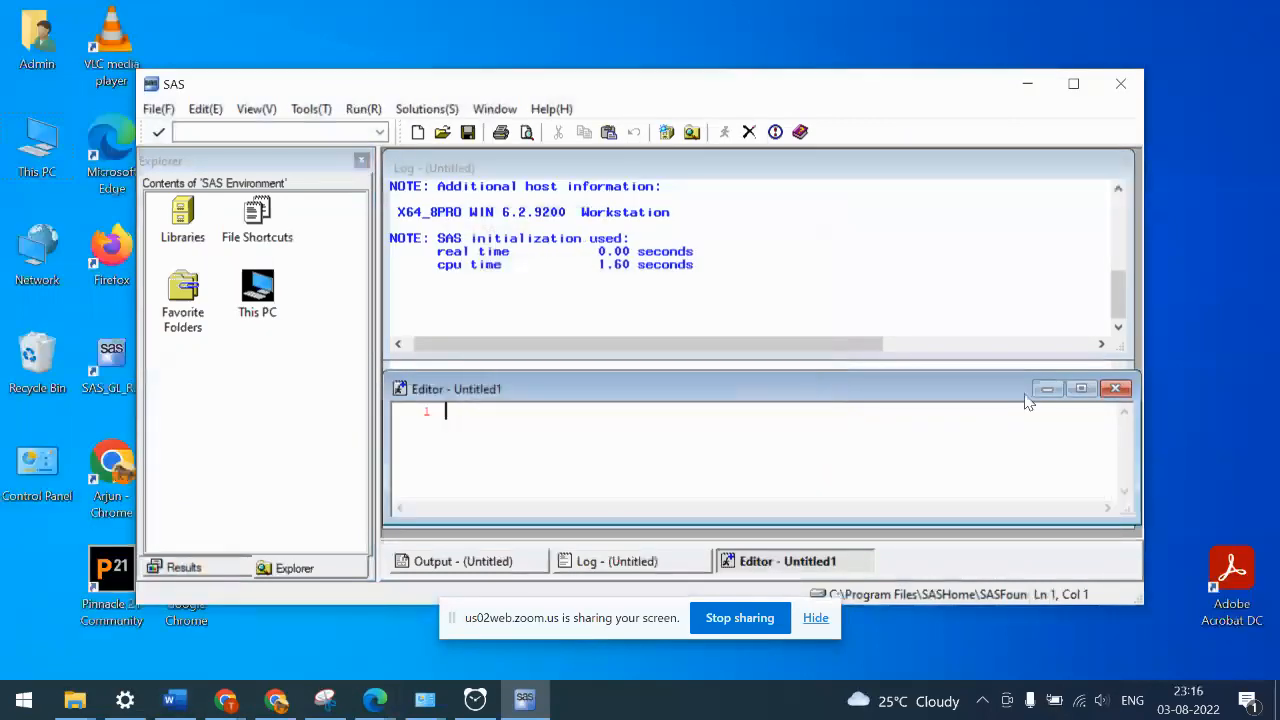
{"action": "left_click", "coordinate": [1081, 388]}
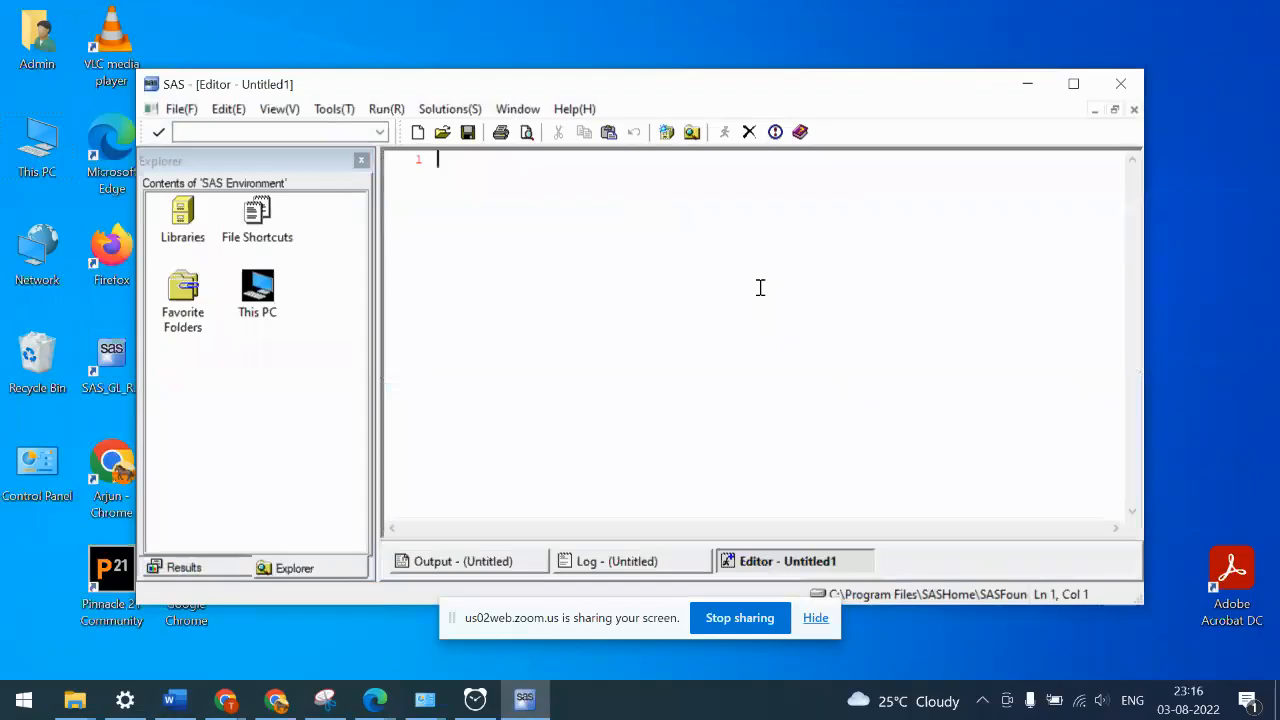
{"action": "left_click_drag", "start_coordinate": [675, 93], "coordinate": [668, 59]}
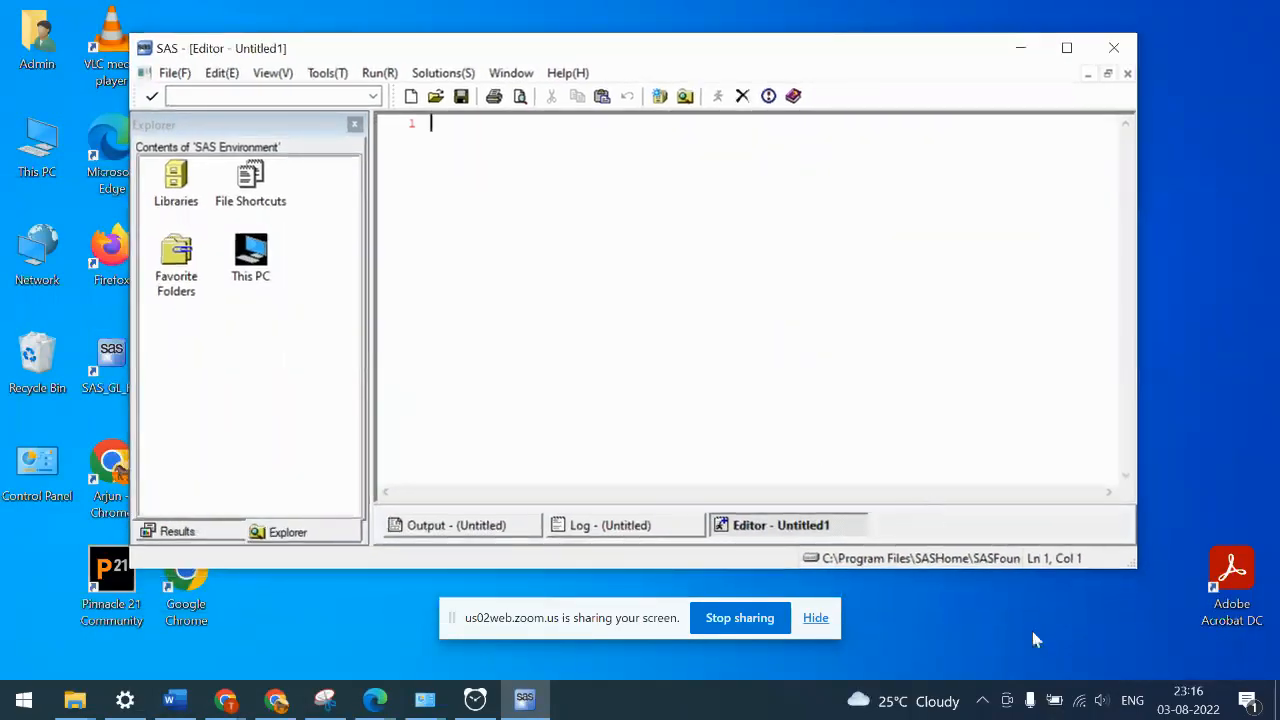
{"action": "mouse_move", "coordinate": [1184, 706]}
{"action": "left_click", "coordinate": [1068, 50]}
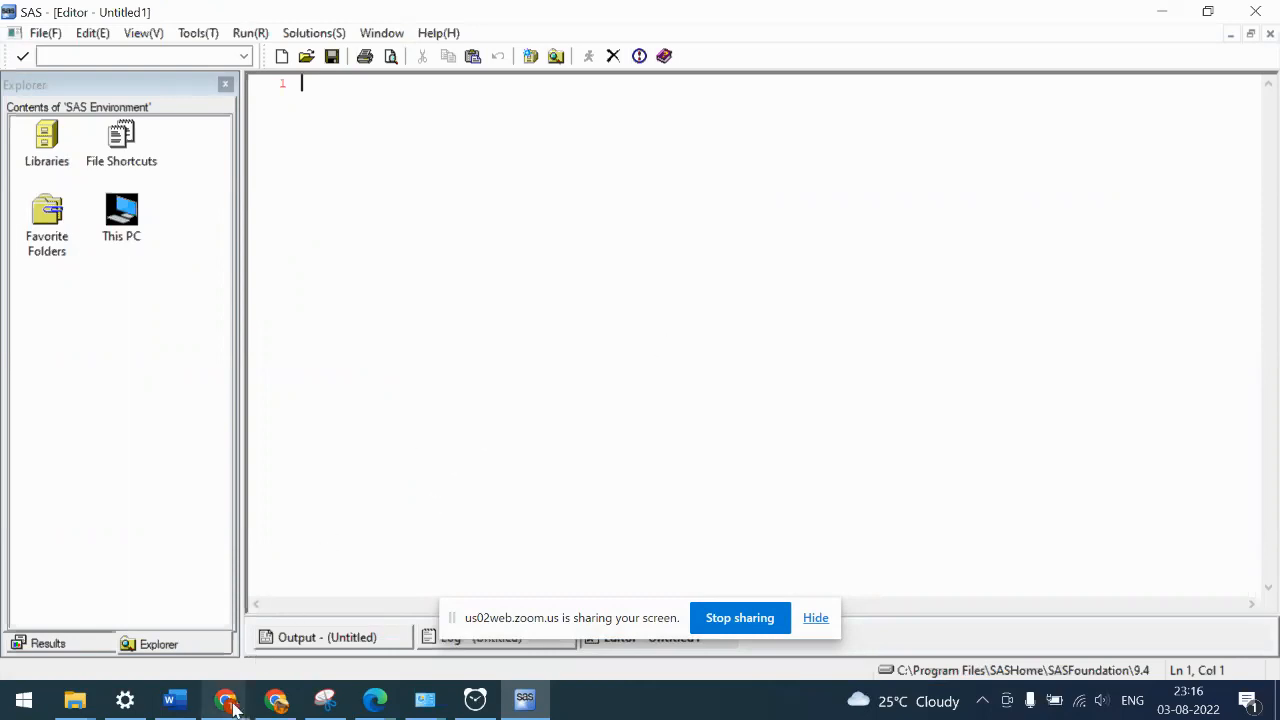
{"action": "mouse_move", "coordinate": [232, 703]}
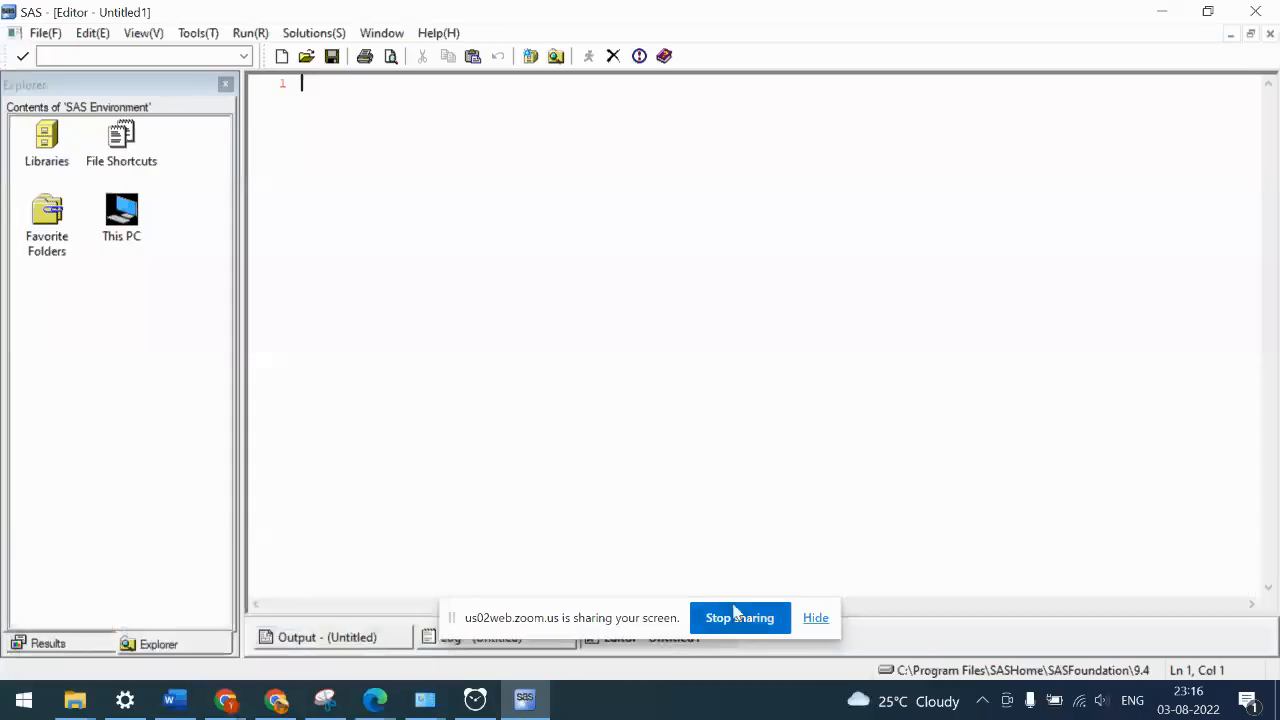